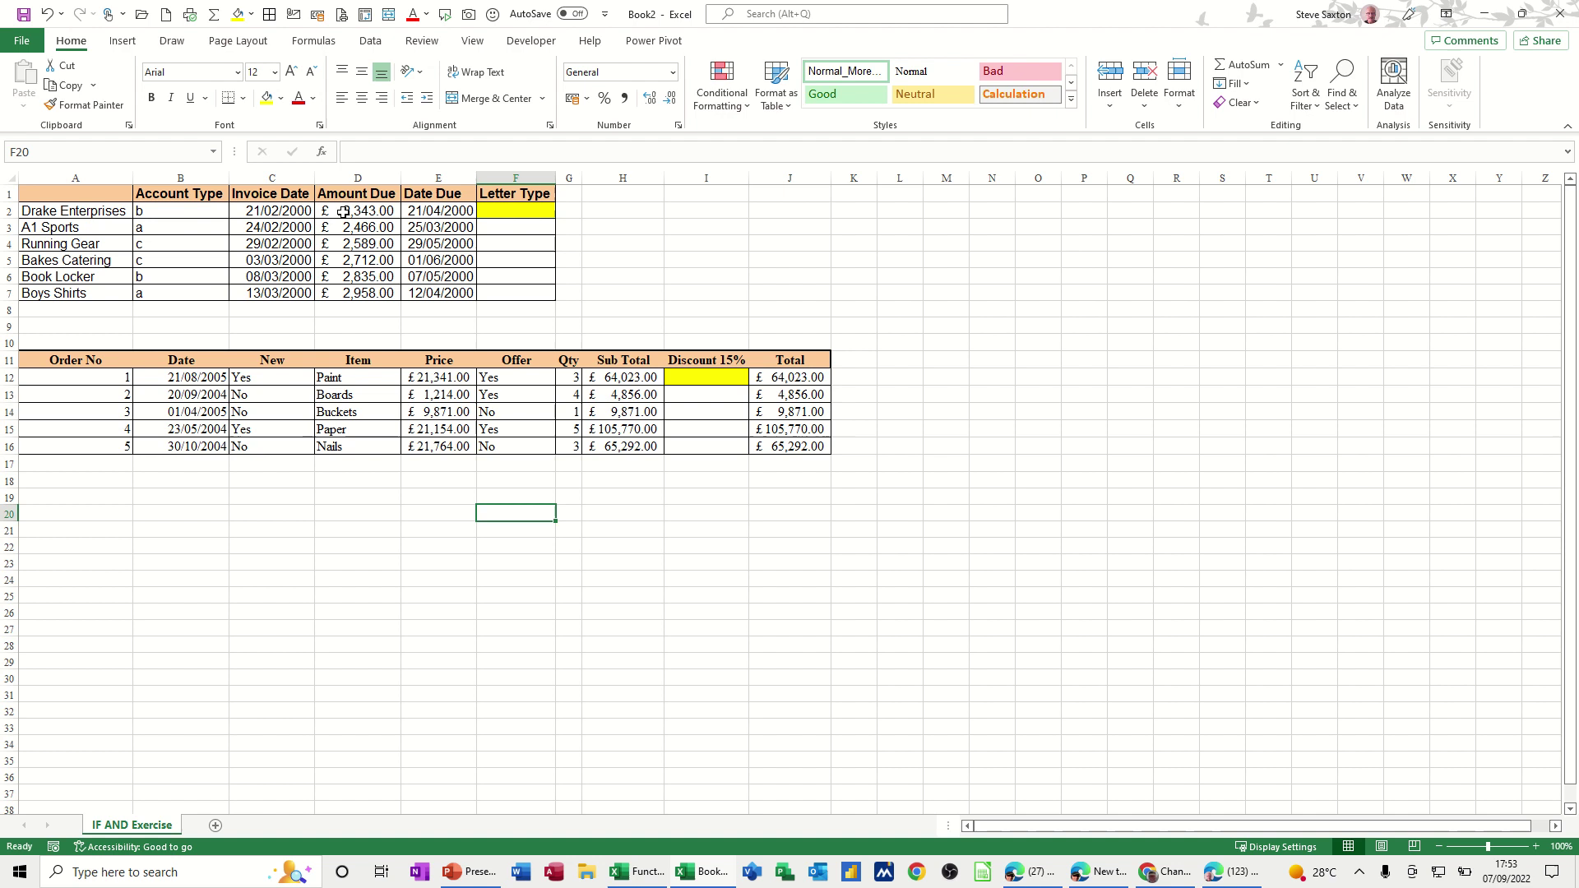
# Type a trial formula +and(B2="a",D2>2000) into cell I2.
pyautogui.click(504, 212)
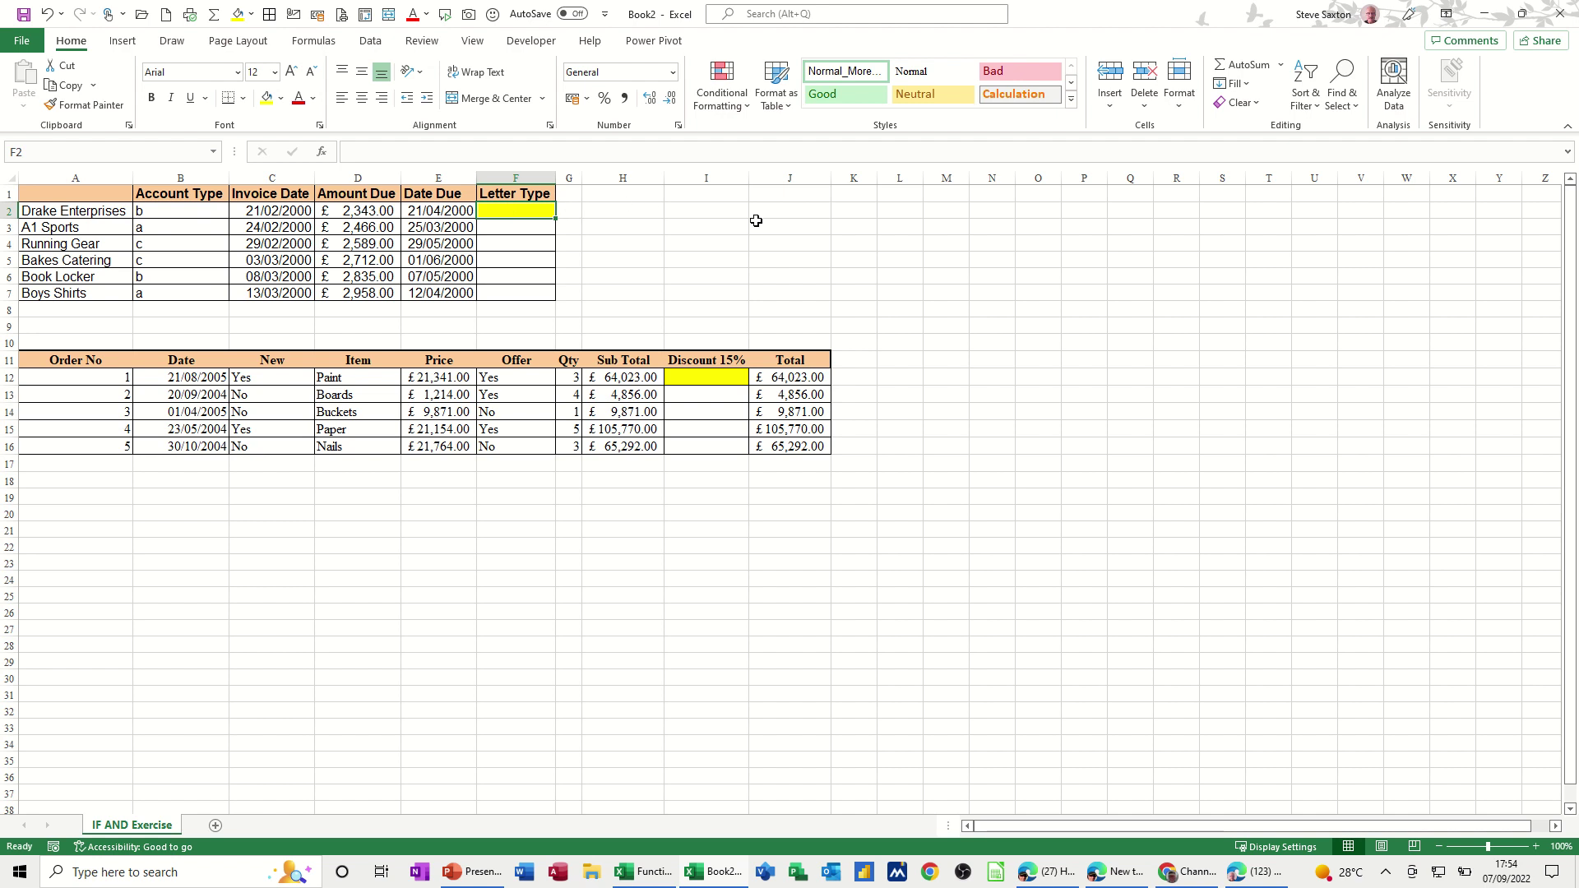
pyautogui.click(705, 211)
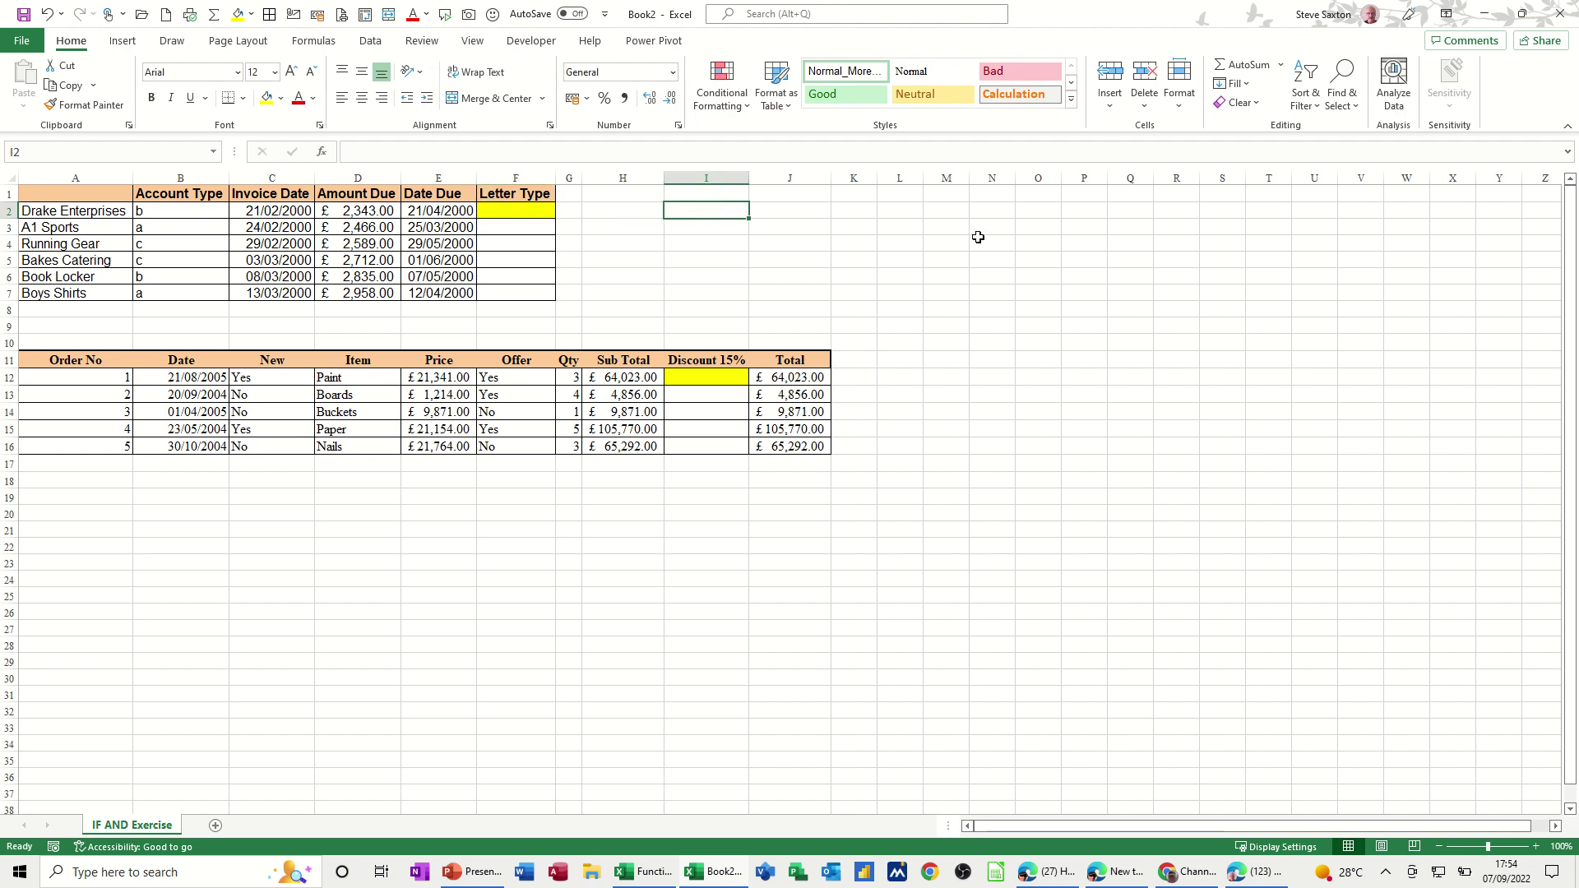
pyautogui.write('+')
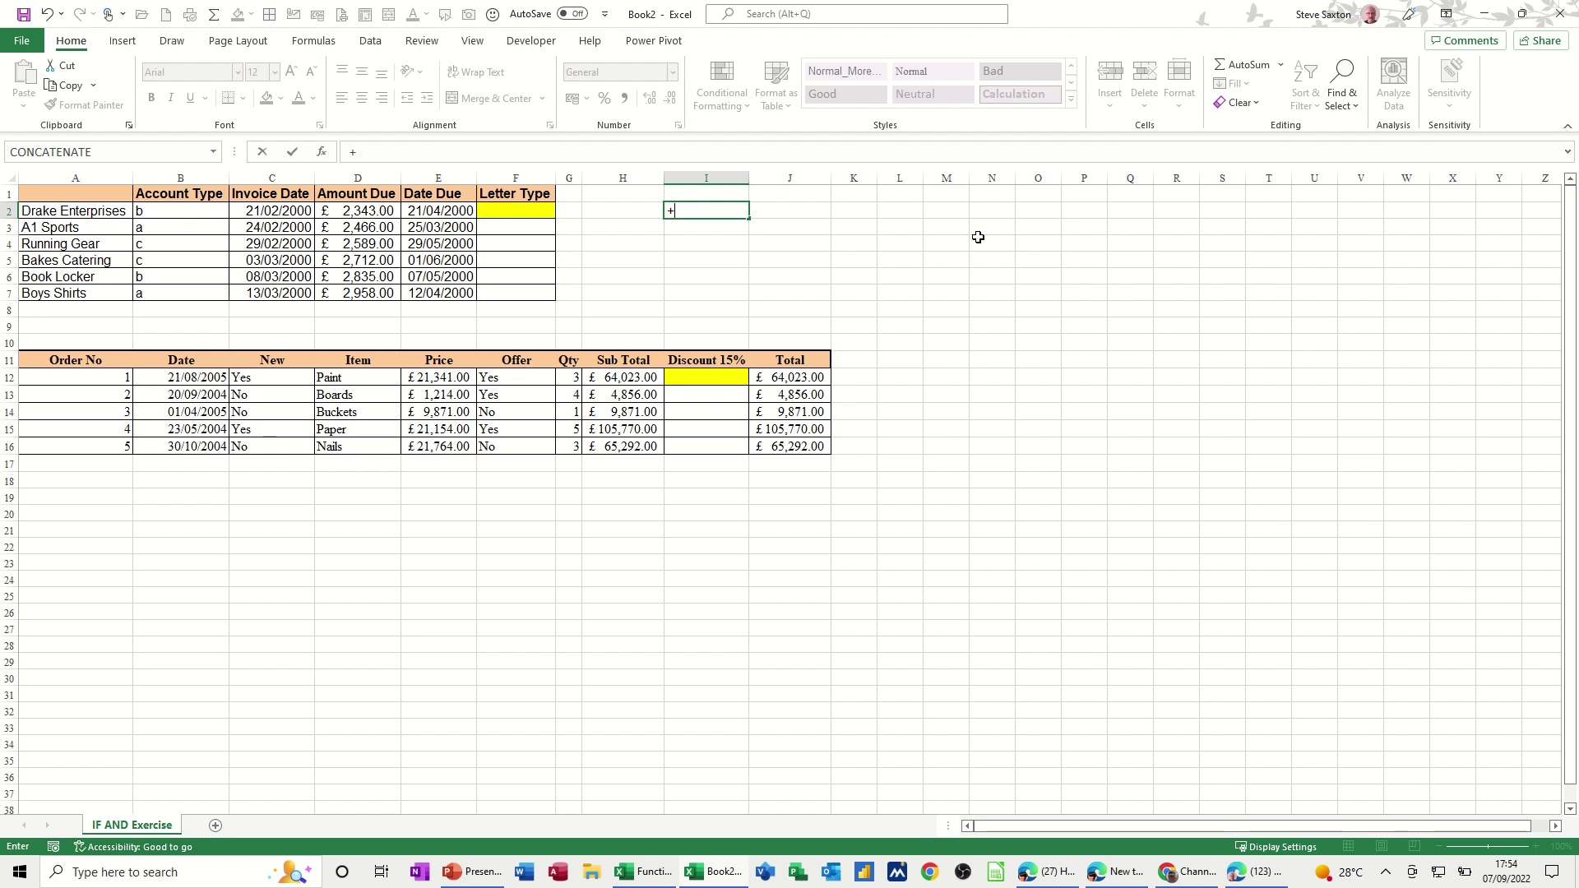
pyautogui.write('and')
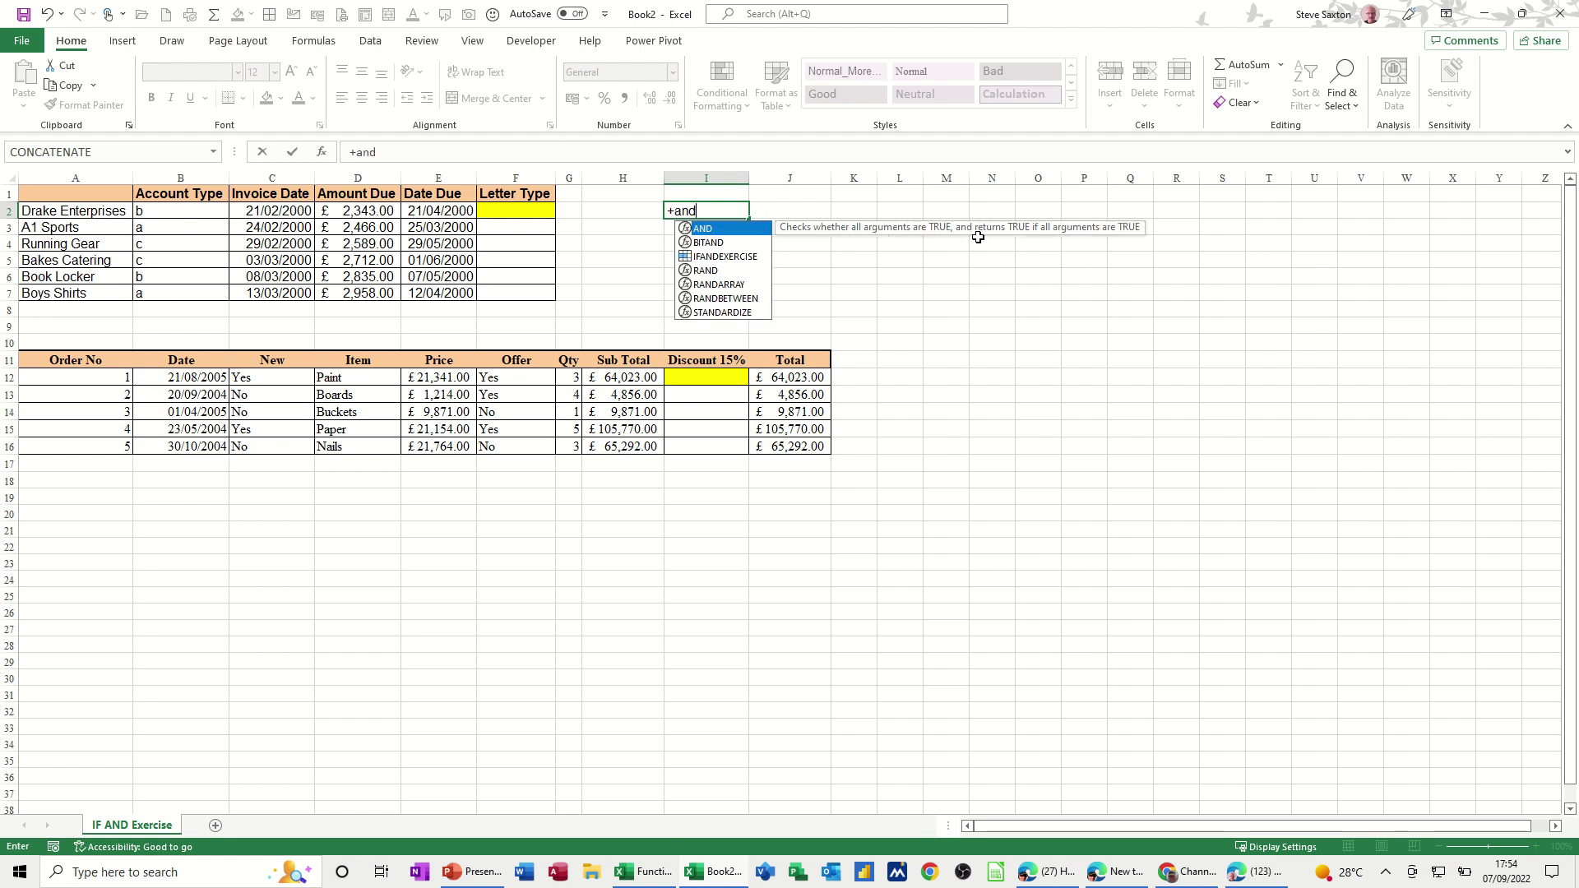
pyautogui.write('(')
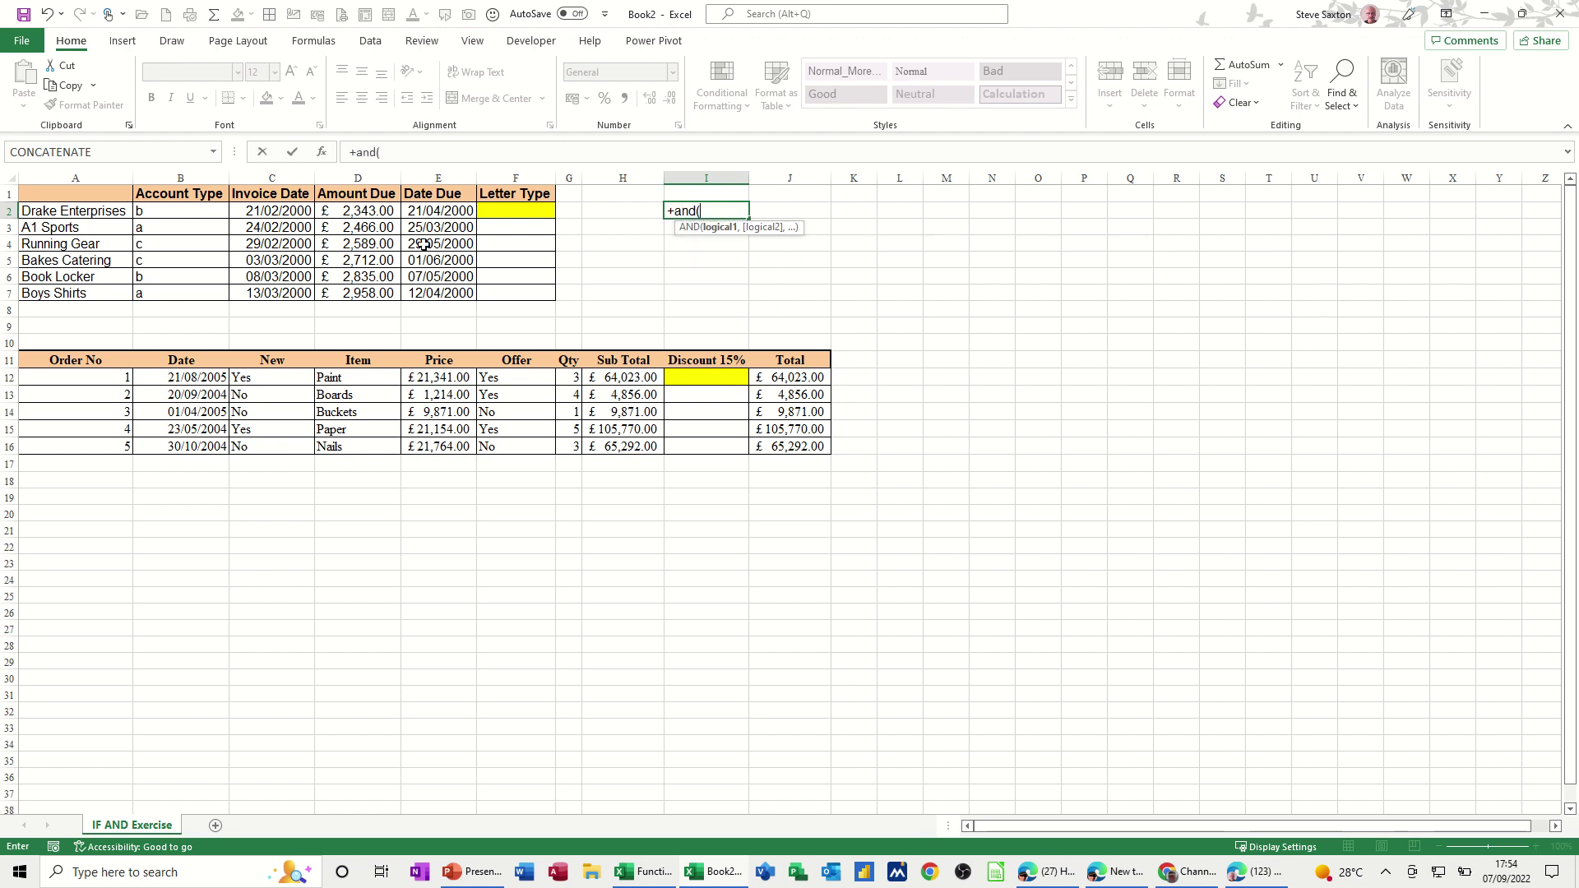
pyautogui.click(163, 211)
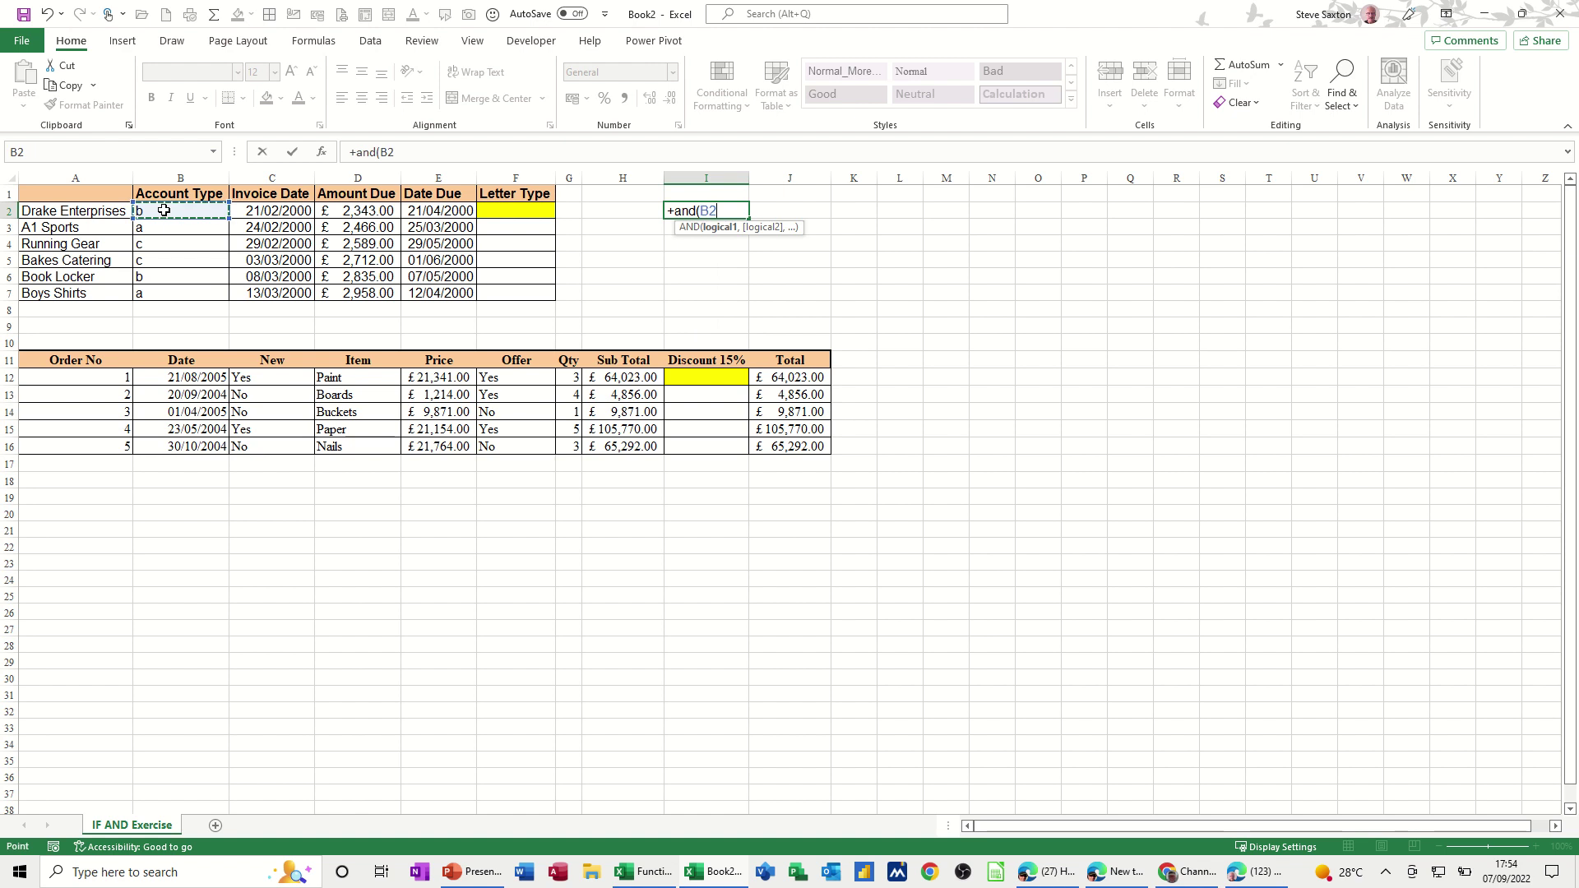
pyautogui.write('="a",')
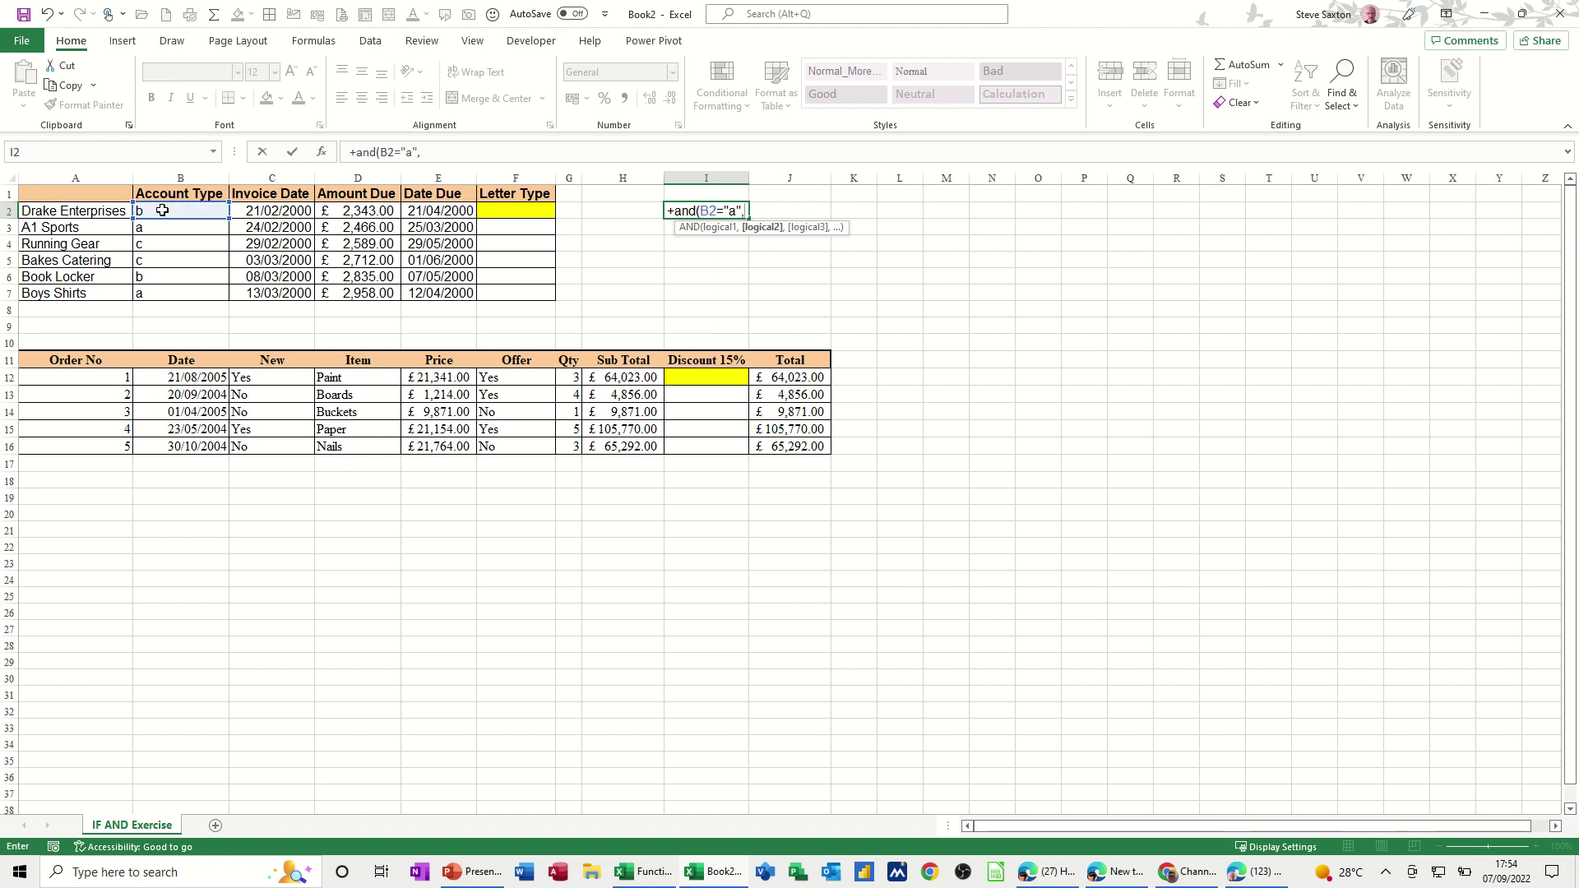
pyautogui.click(322, 210)
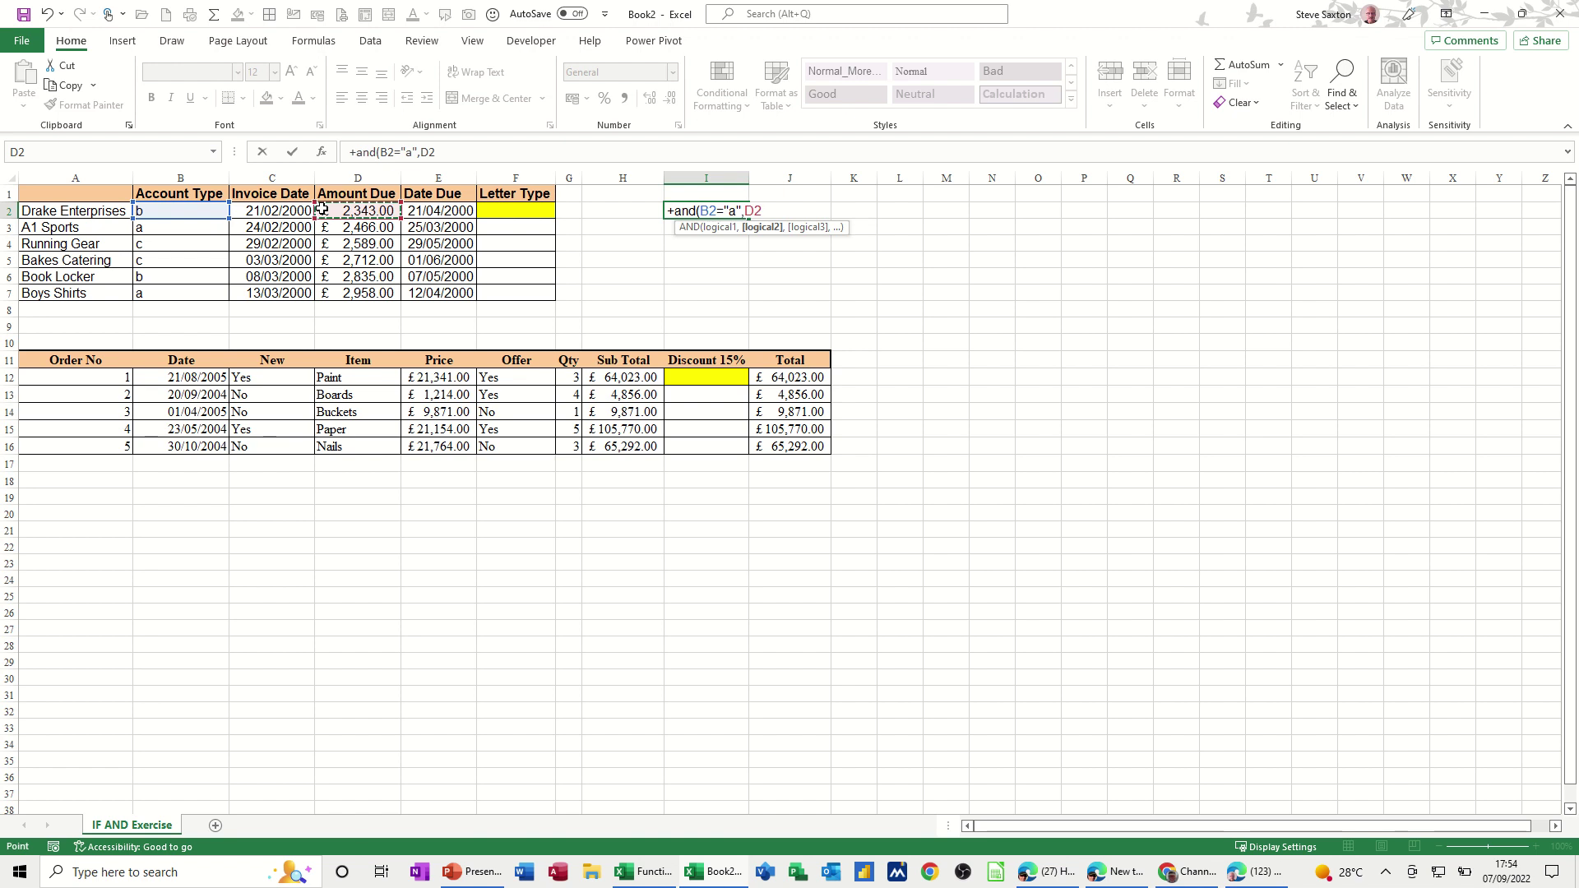
pyautogui.write('>2000)')
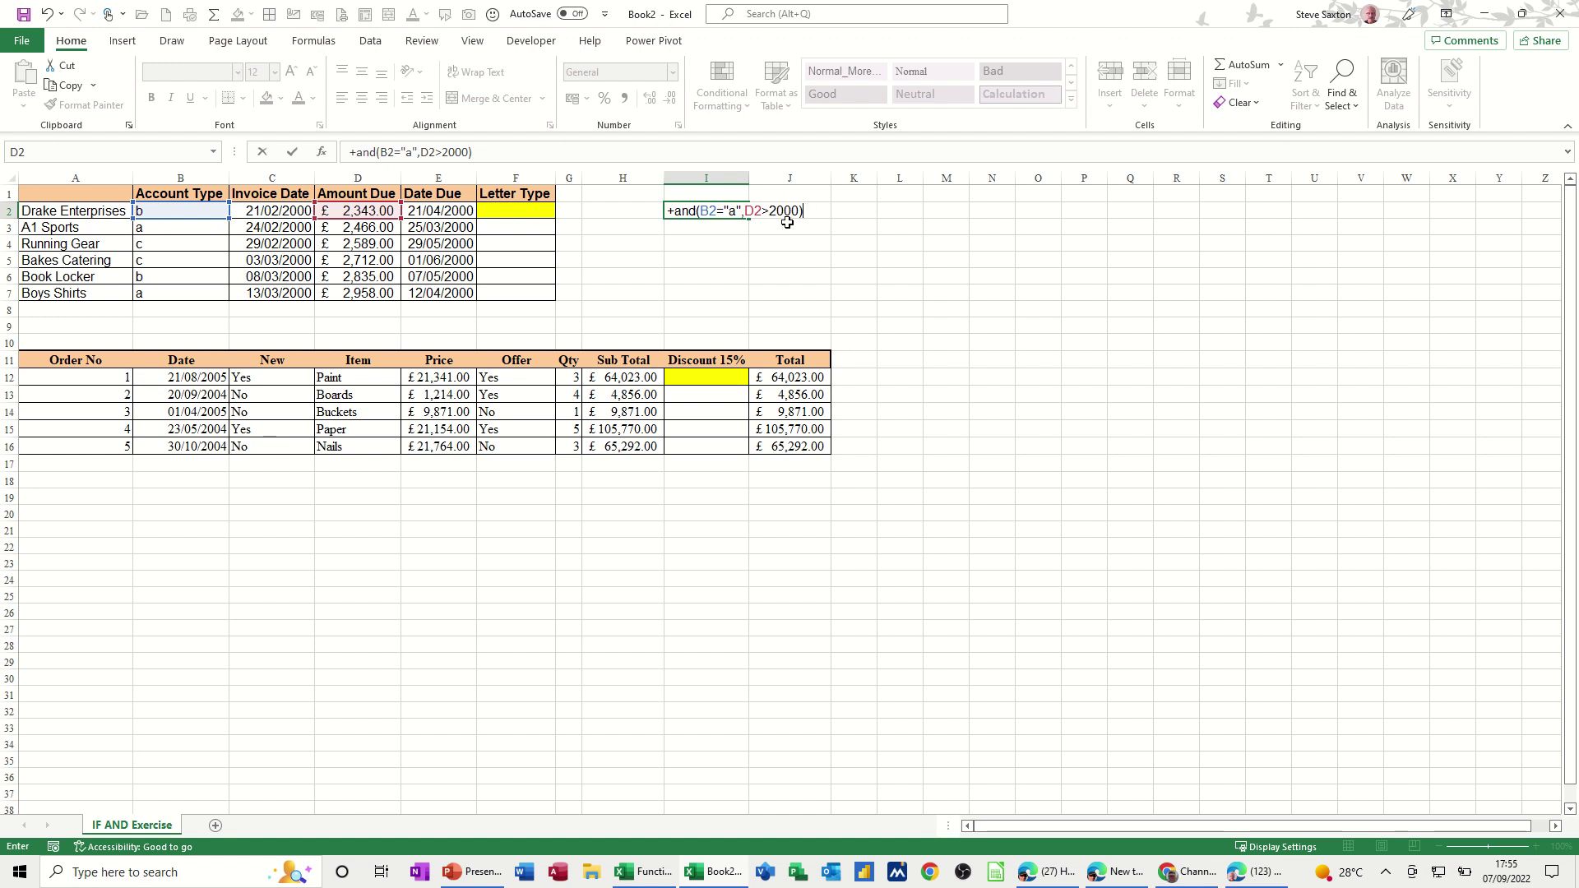
# Commit the AND test in I2 and temporarily change B2 to 'a' to see it react.
pyautogui.click(292, 151)
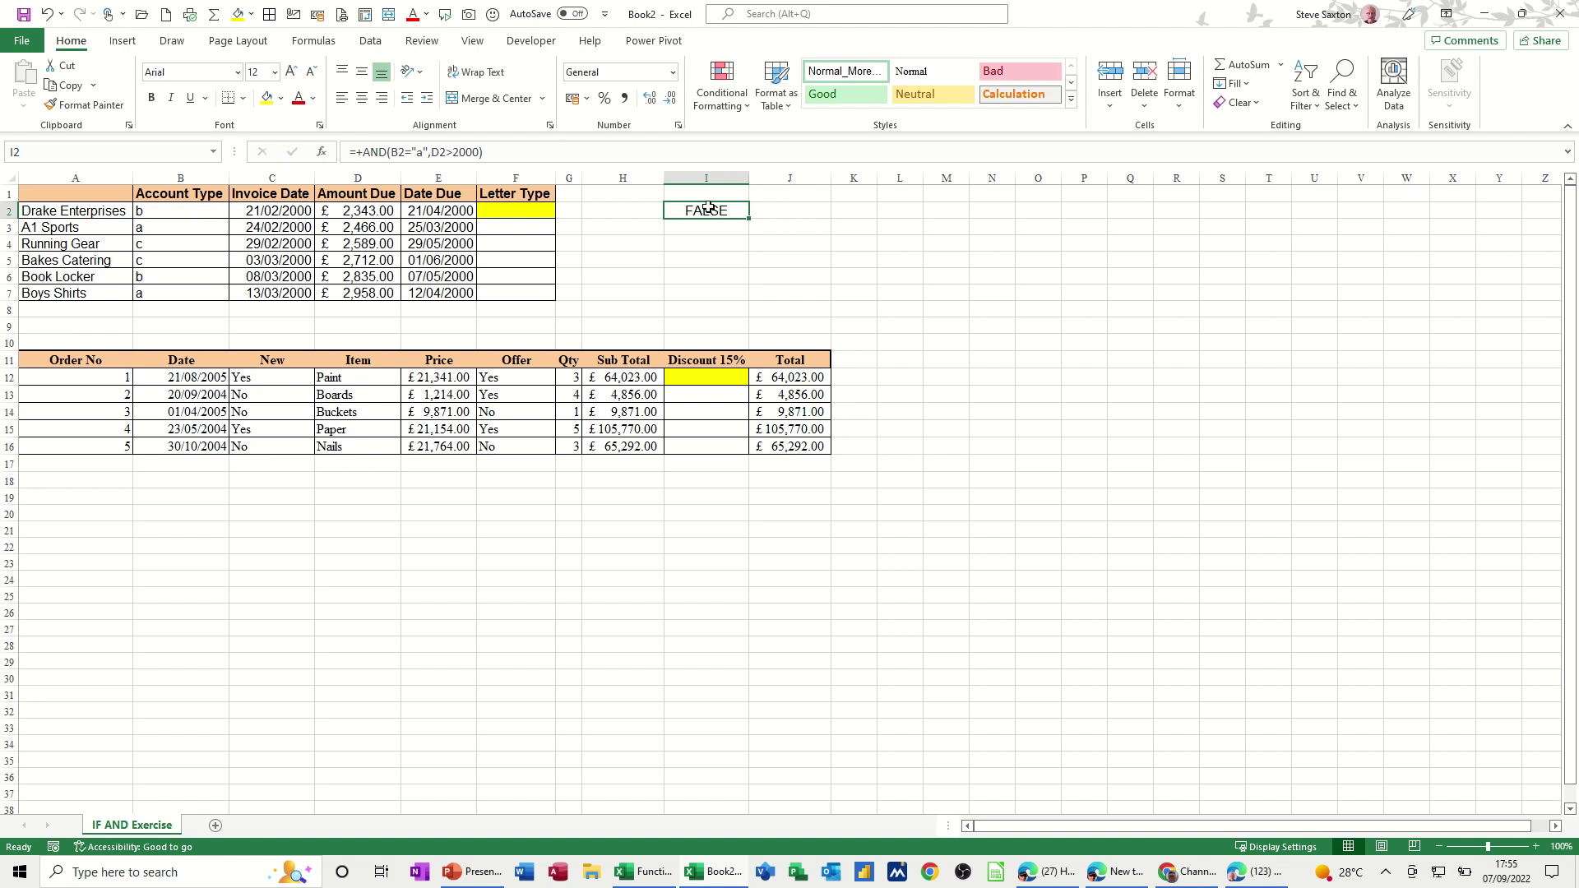
pyautogui.click(186, 214)
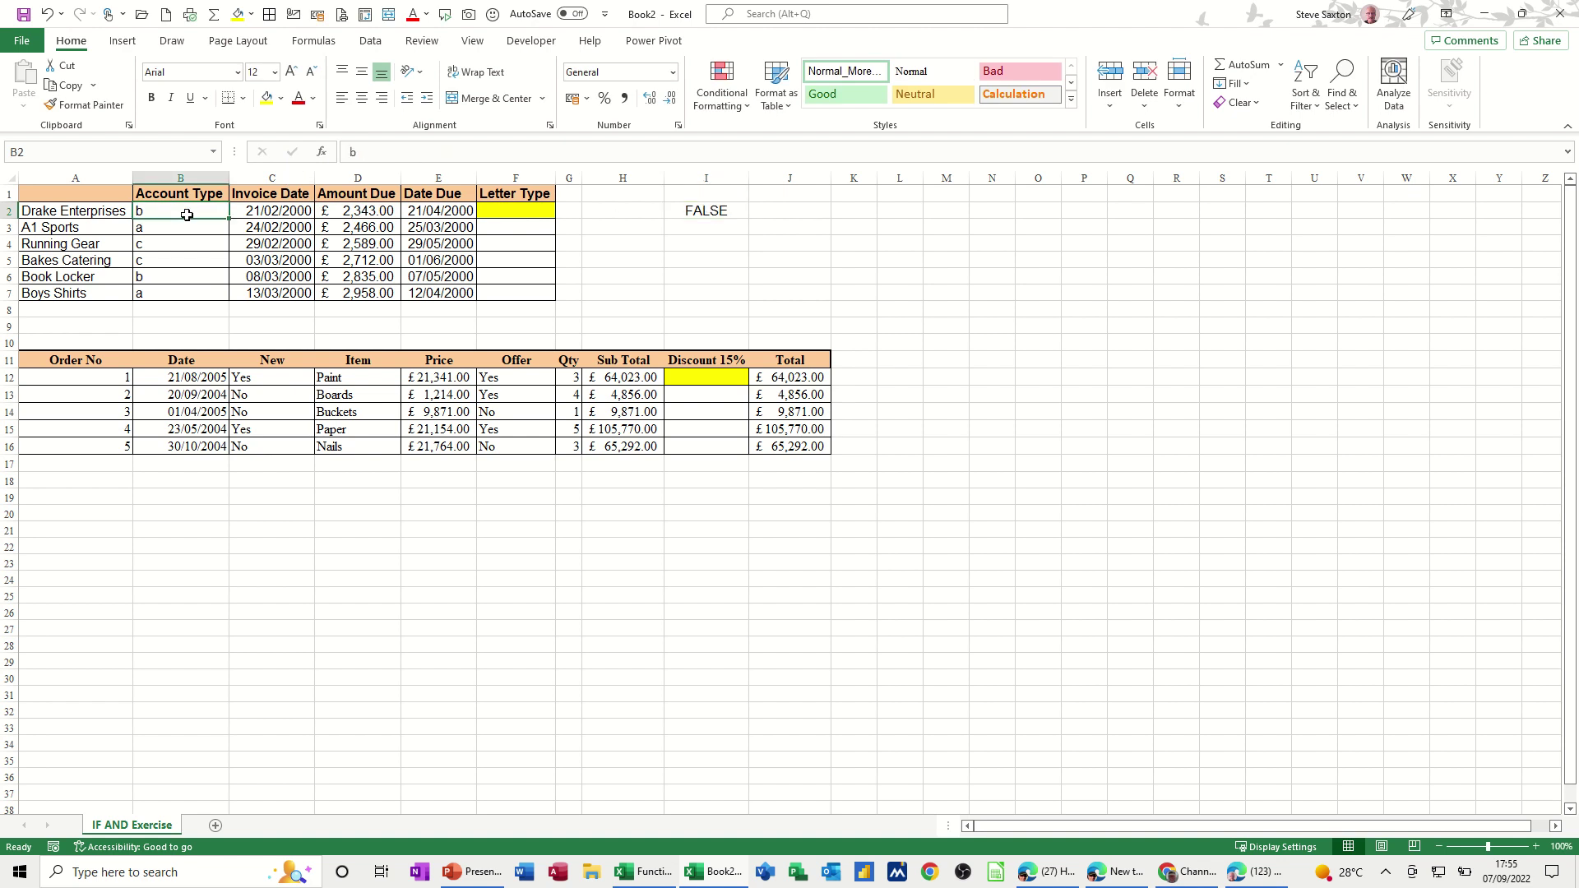
pyautogui.write('a')
pyautogui.press('Return')
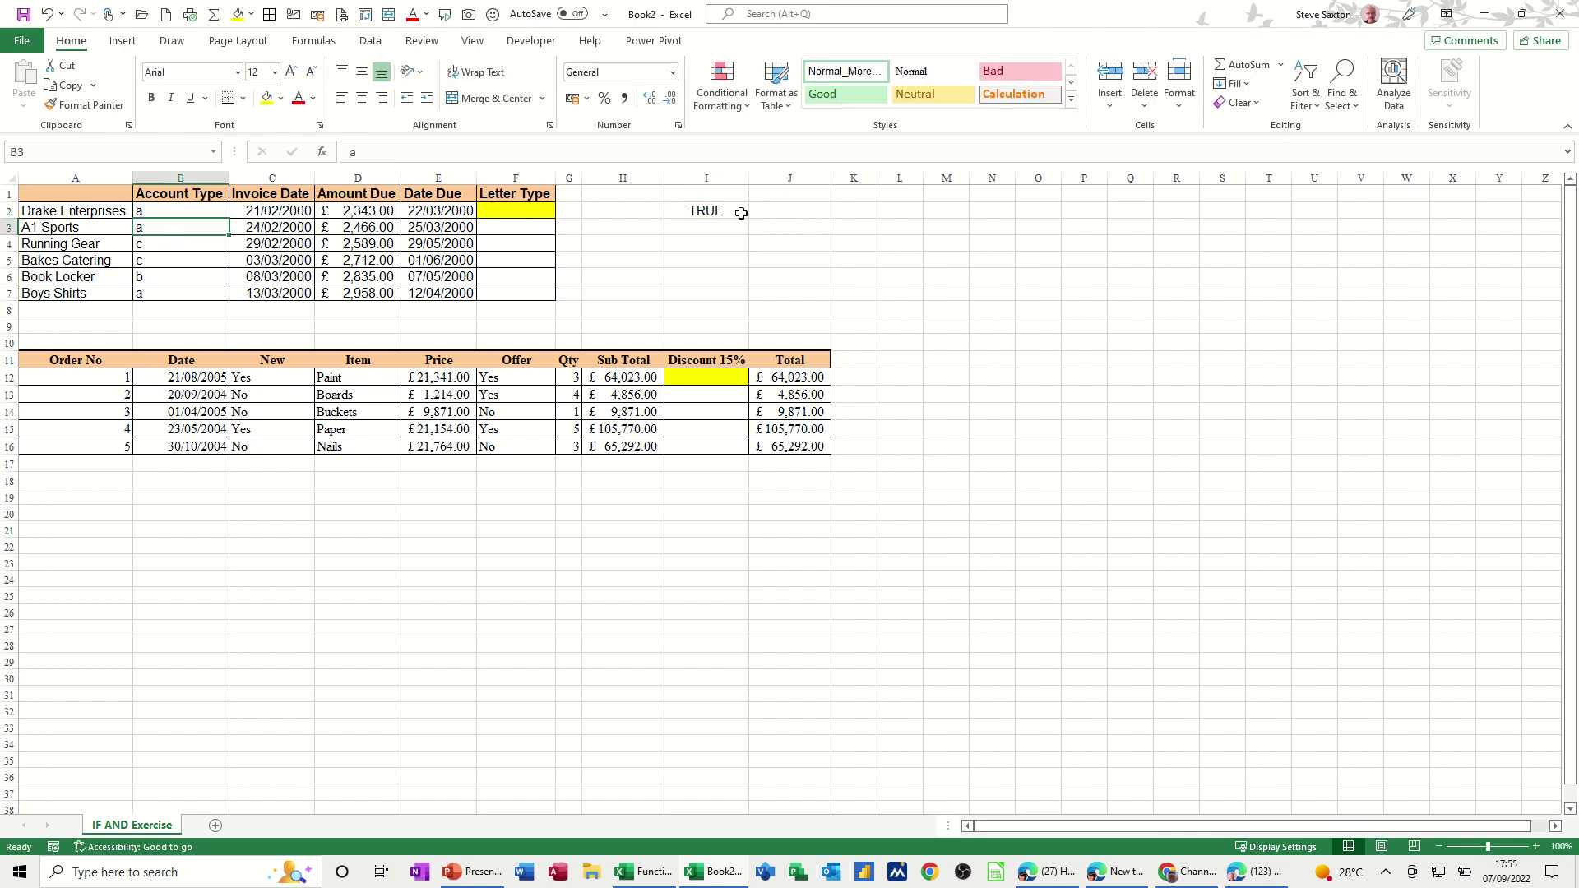
# Undo so B2 is back to 'b', and delete the trial formula from I2.
pyautogui.hotkey('ctrl', 'z')
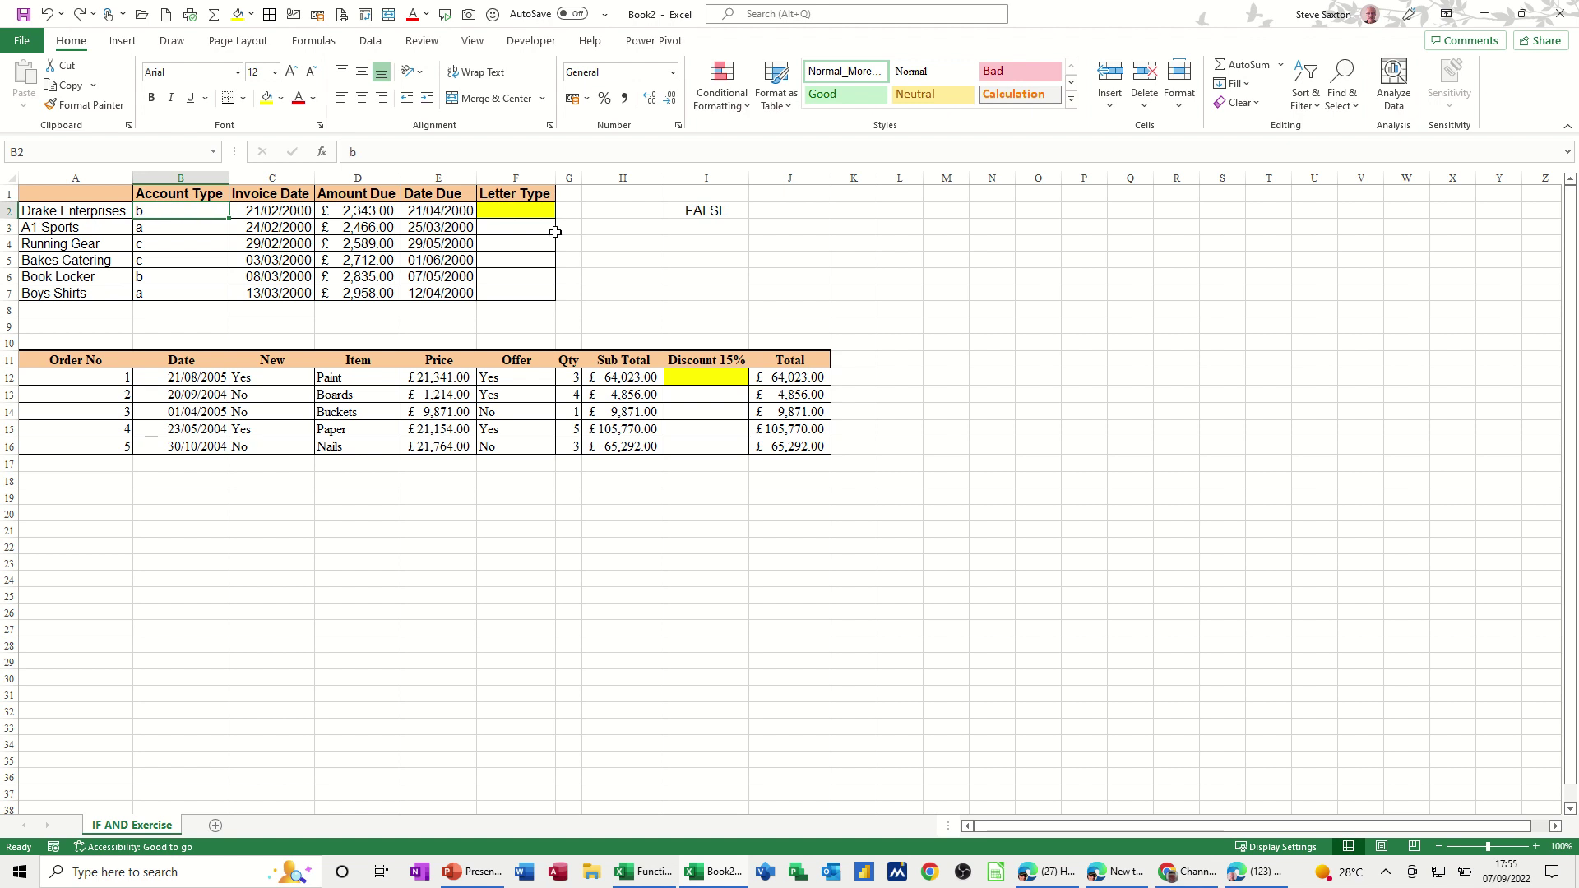
pyautogui.click(701, 216)
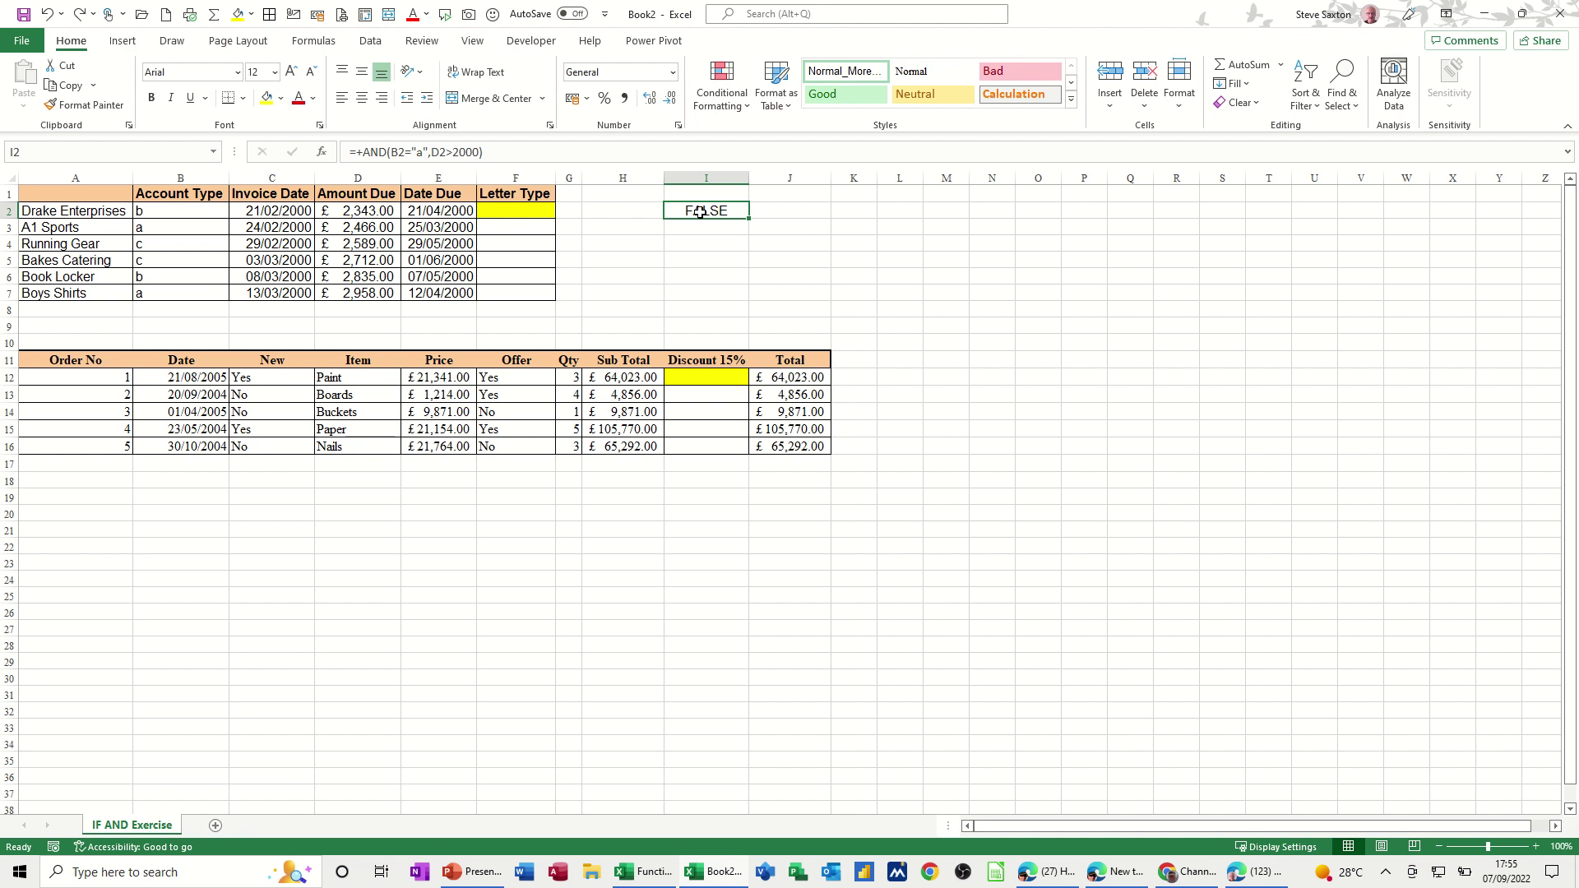
pyautogui.press('Delete')
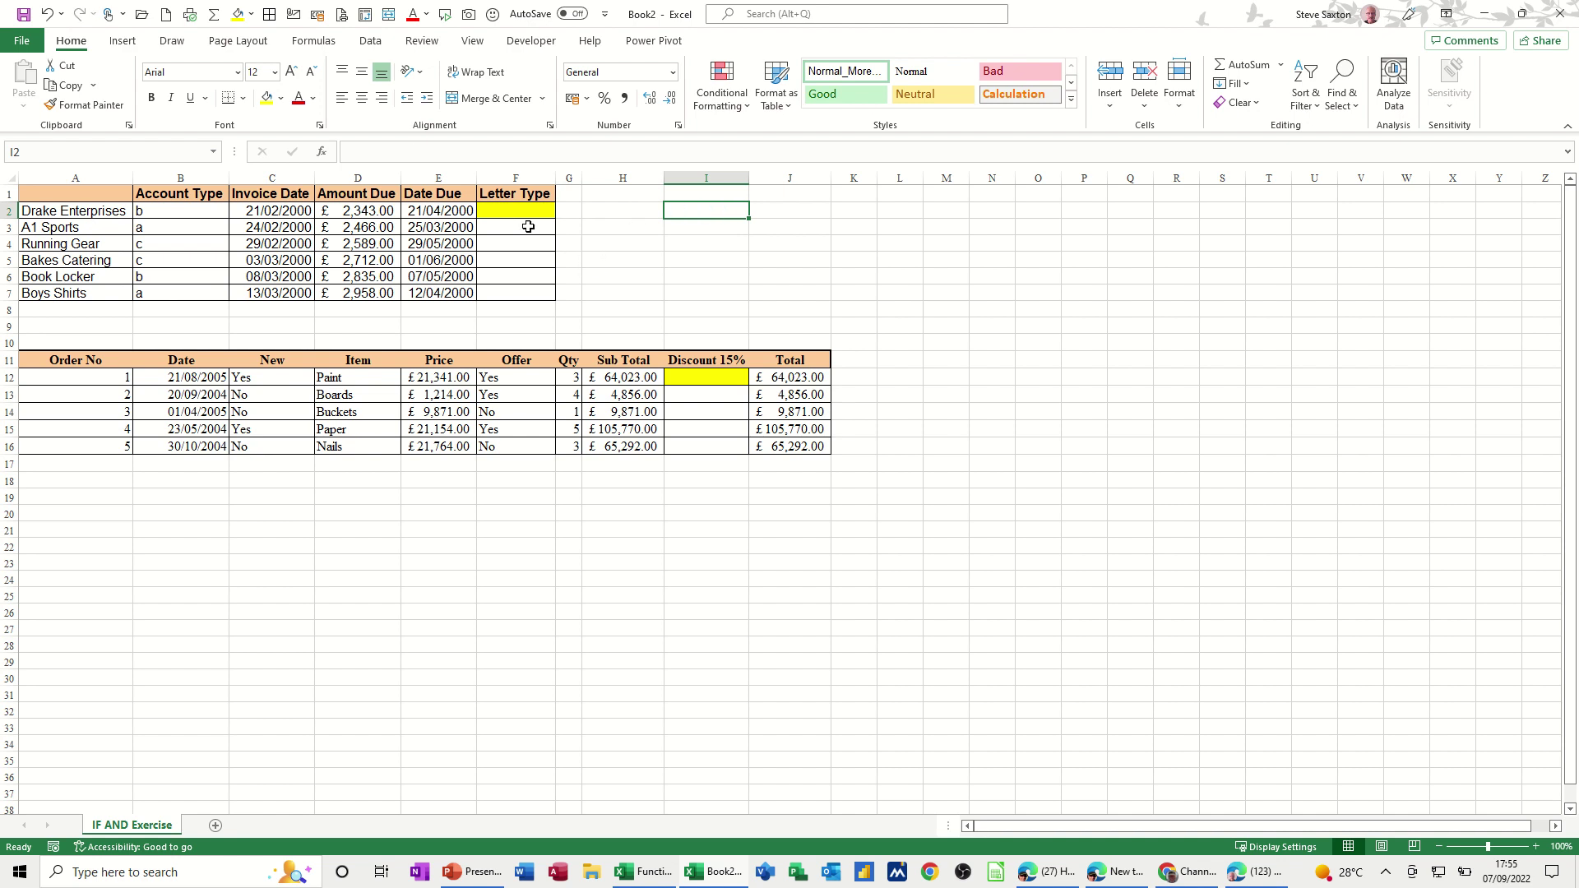
# In F2, type =IF(AND(B2="a",D2>2000),"Letter to MD","Standard Letter").
pyautogui.click(511, 210)
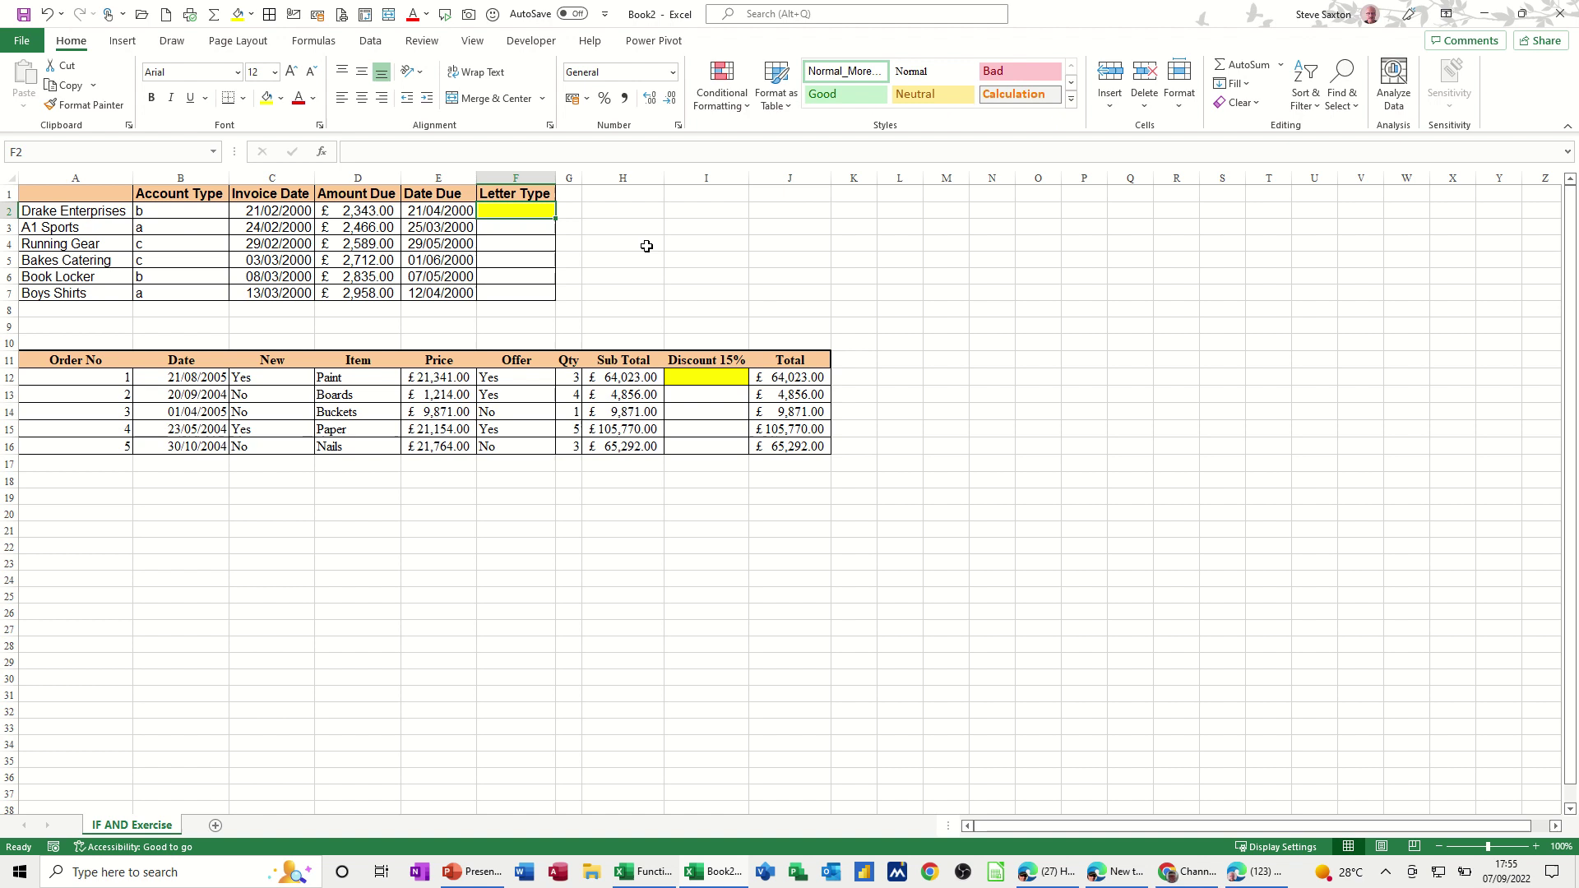
pyautogui.write('=if(')
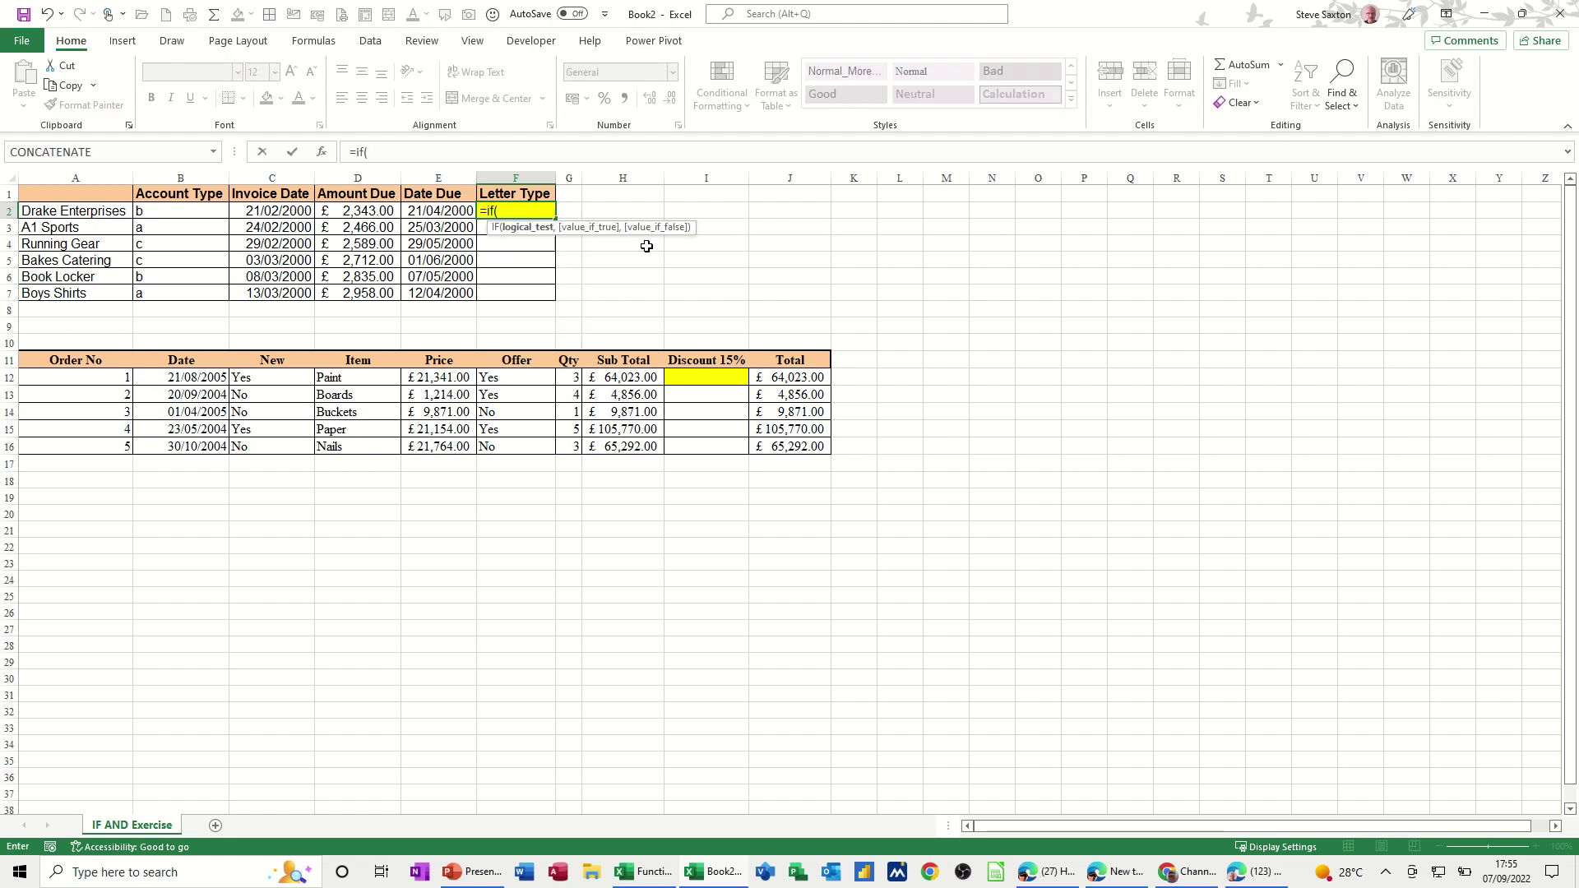
pyautogui.write('and(')
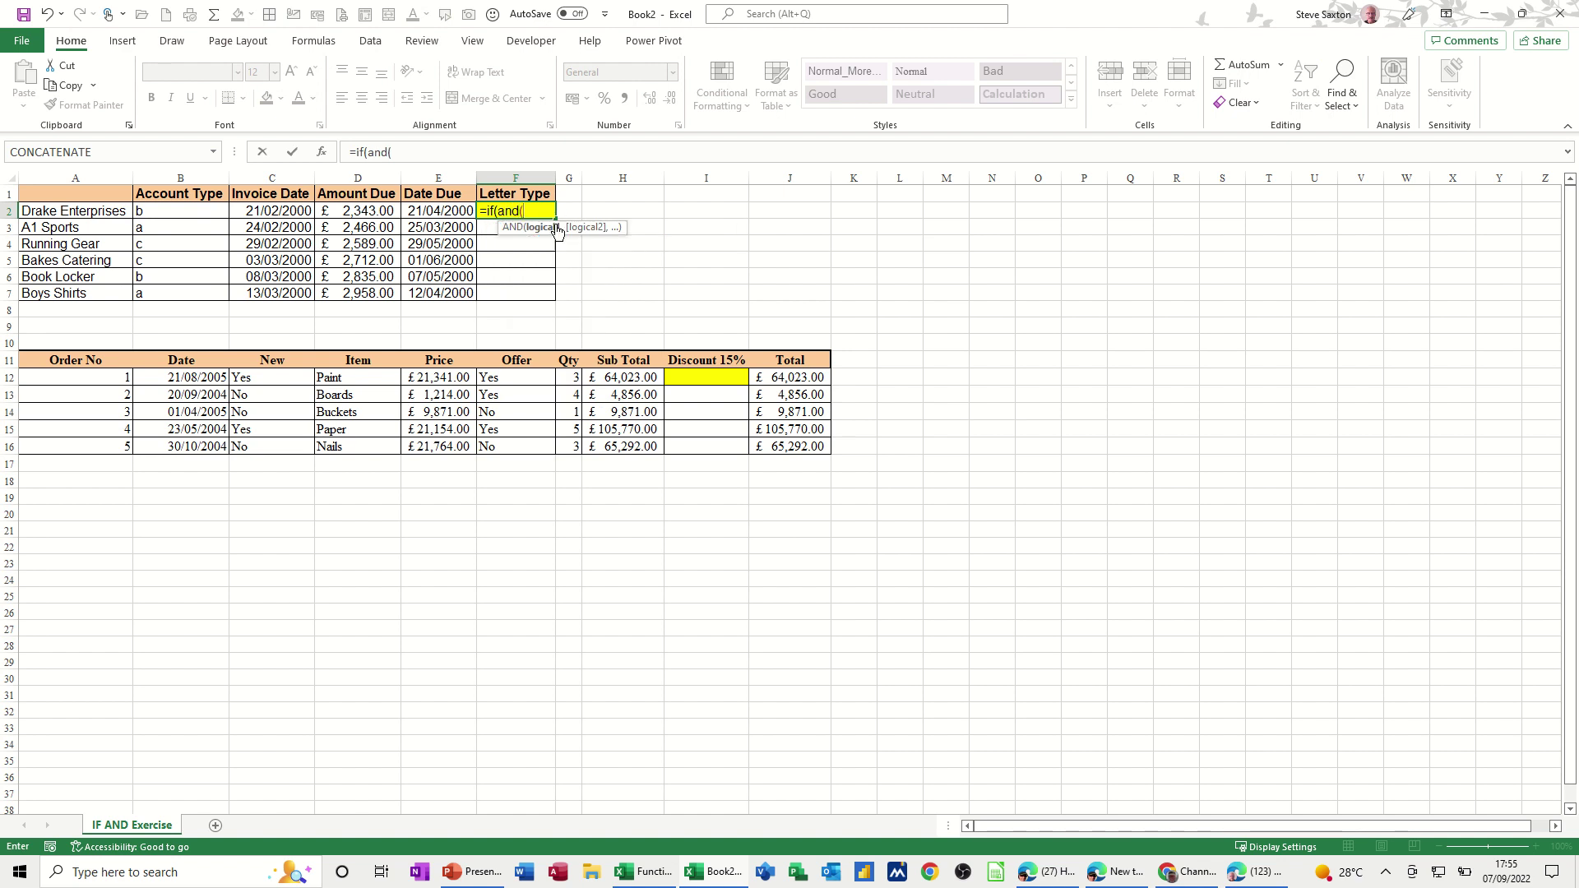
pyautogui.click(172, 214)
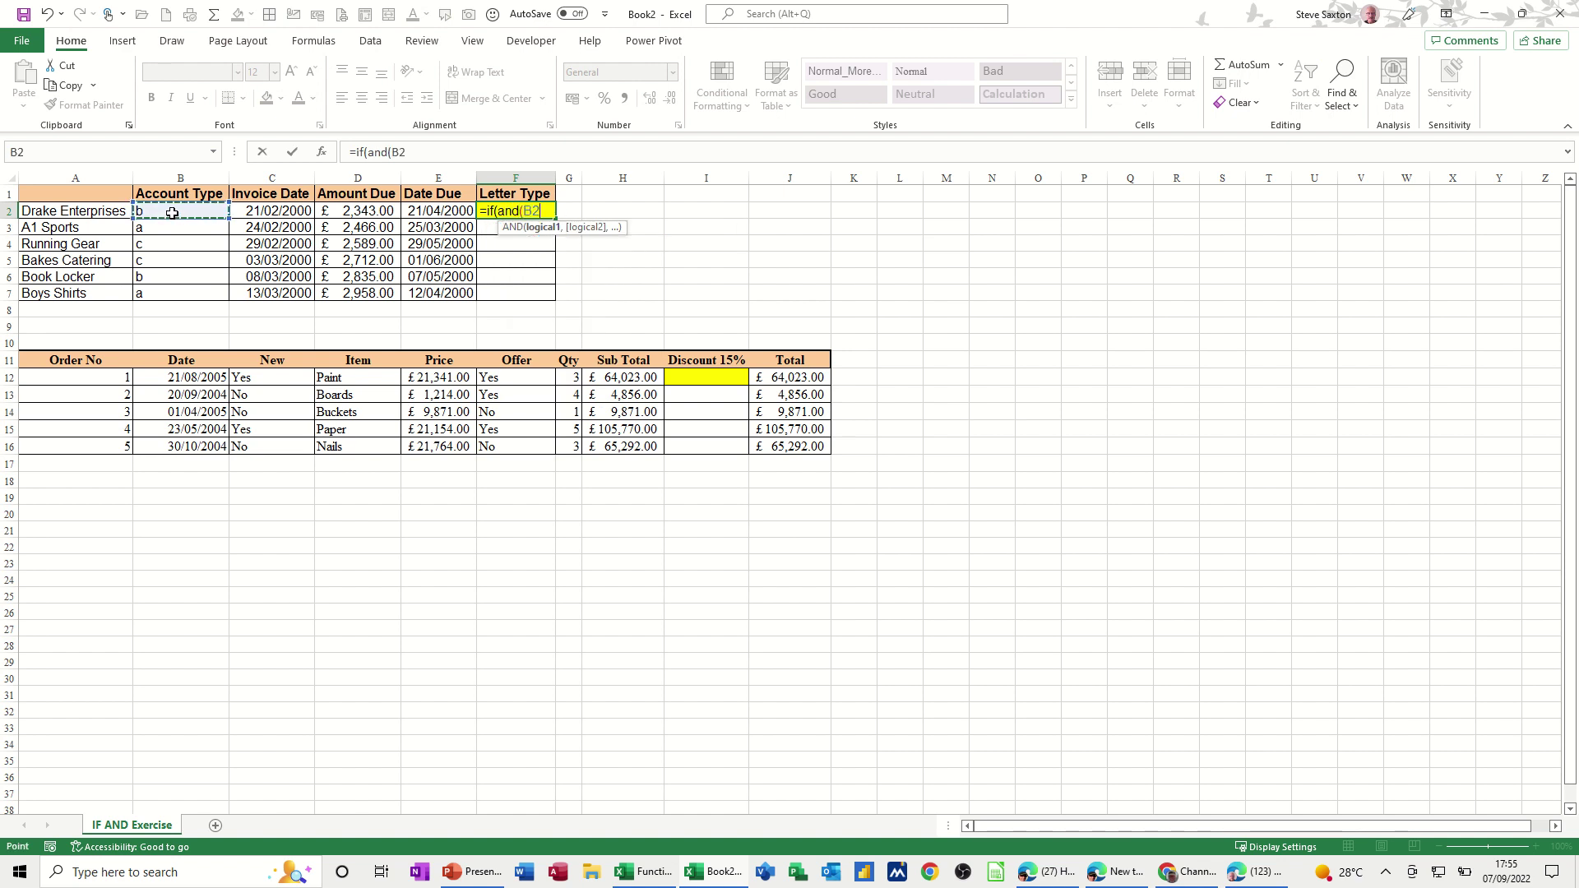
pyautogui.write('="a",')
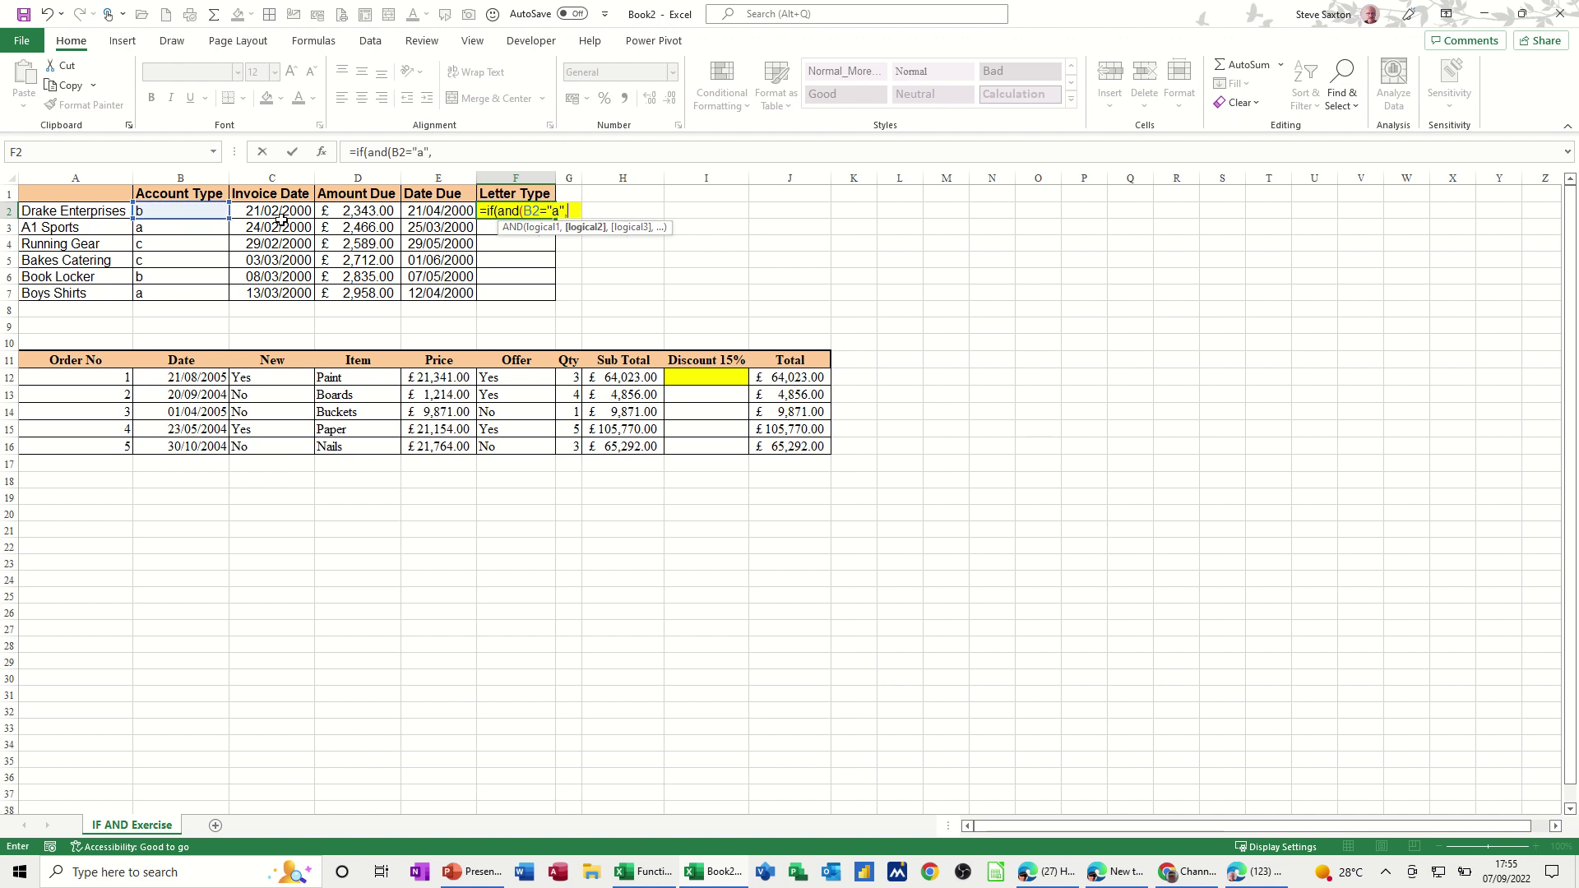
pyautogui.click(352, 212)
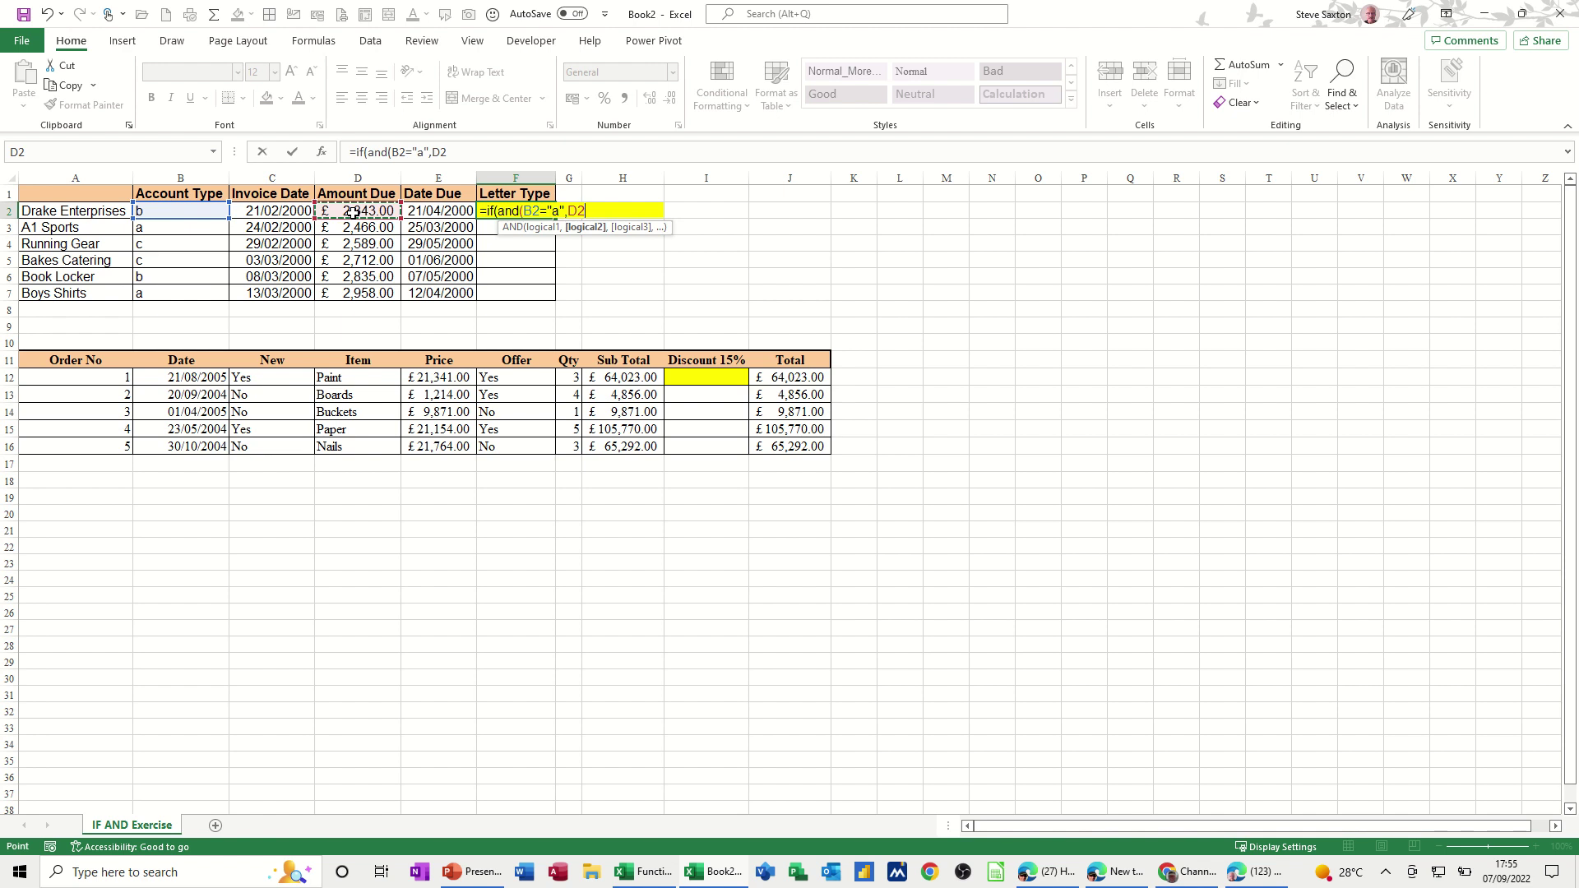
pyautogui.write('>2000)')
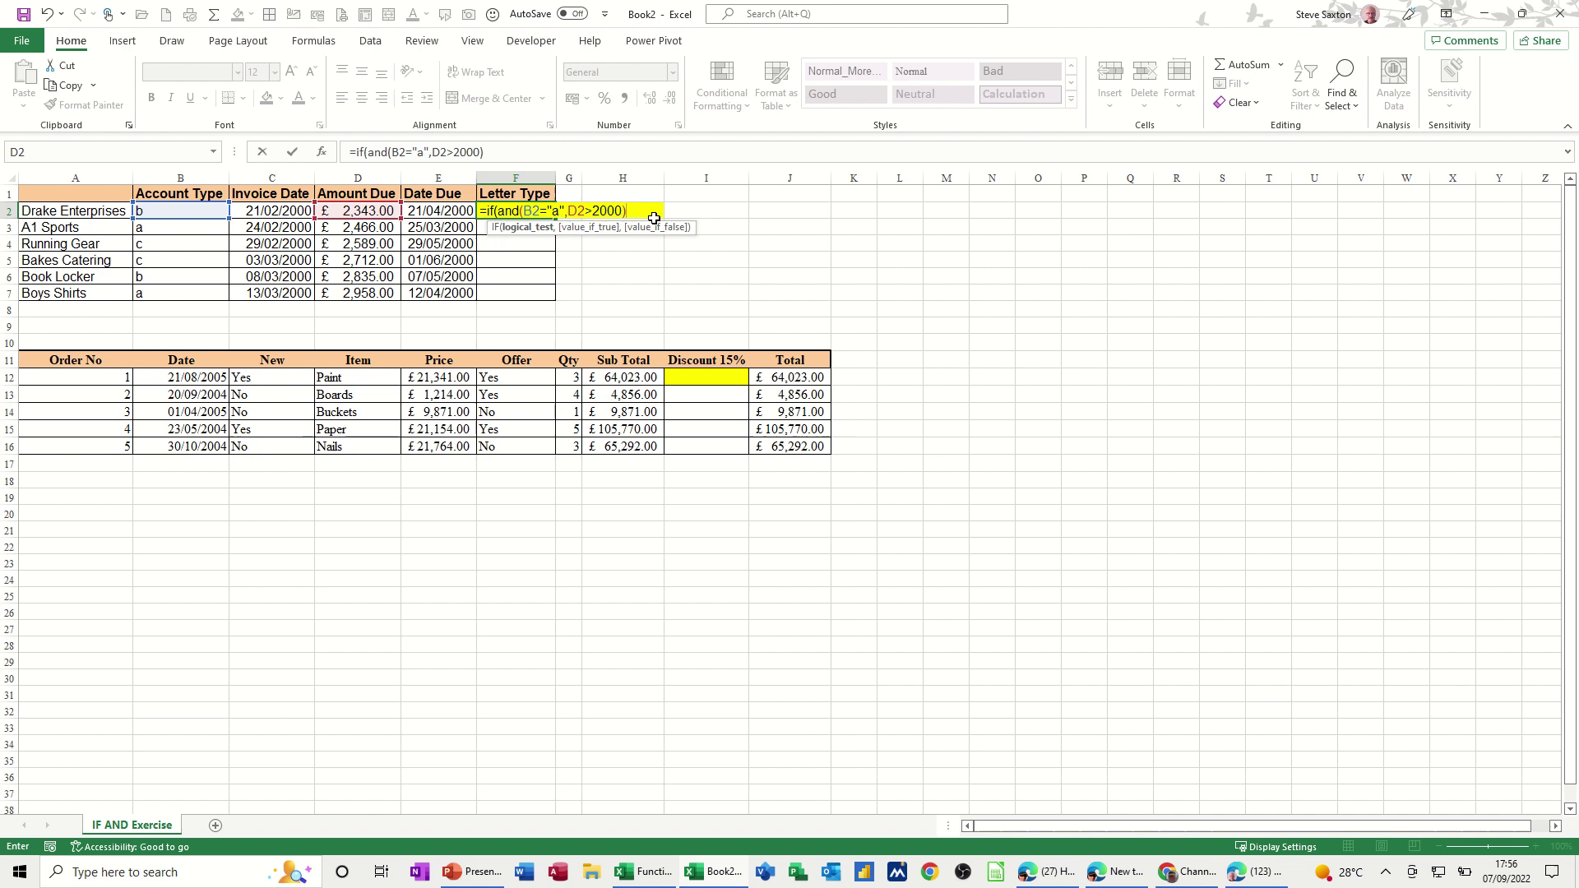
pyautogui.write(',')
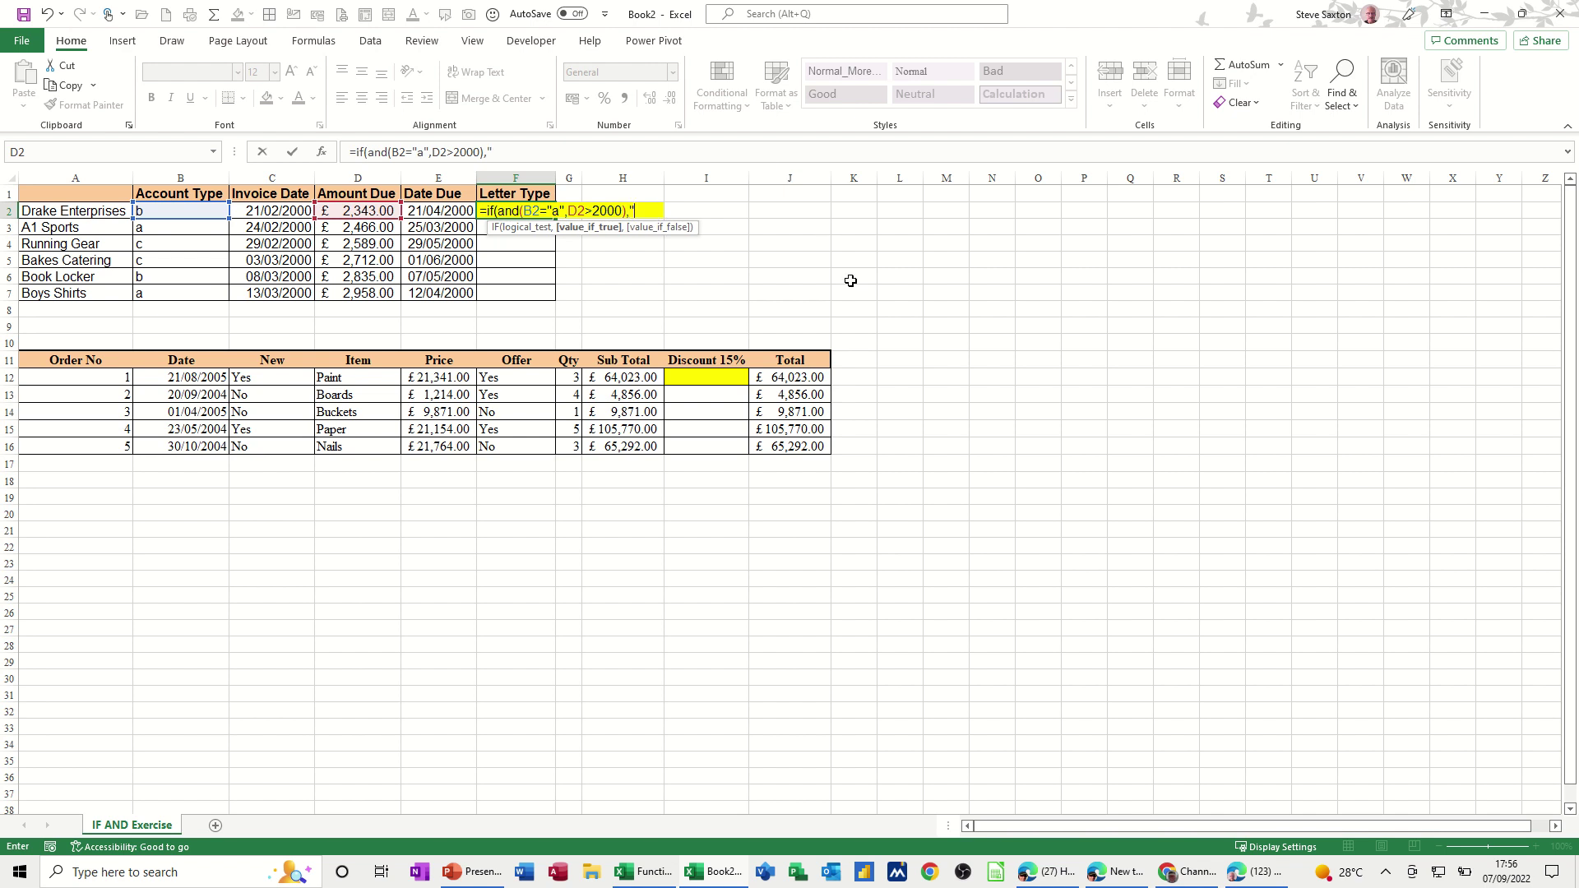
pyautogui.write('"Letter to MD')
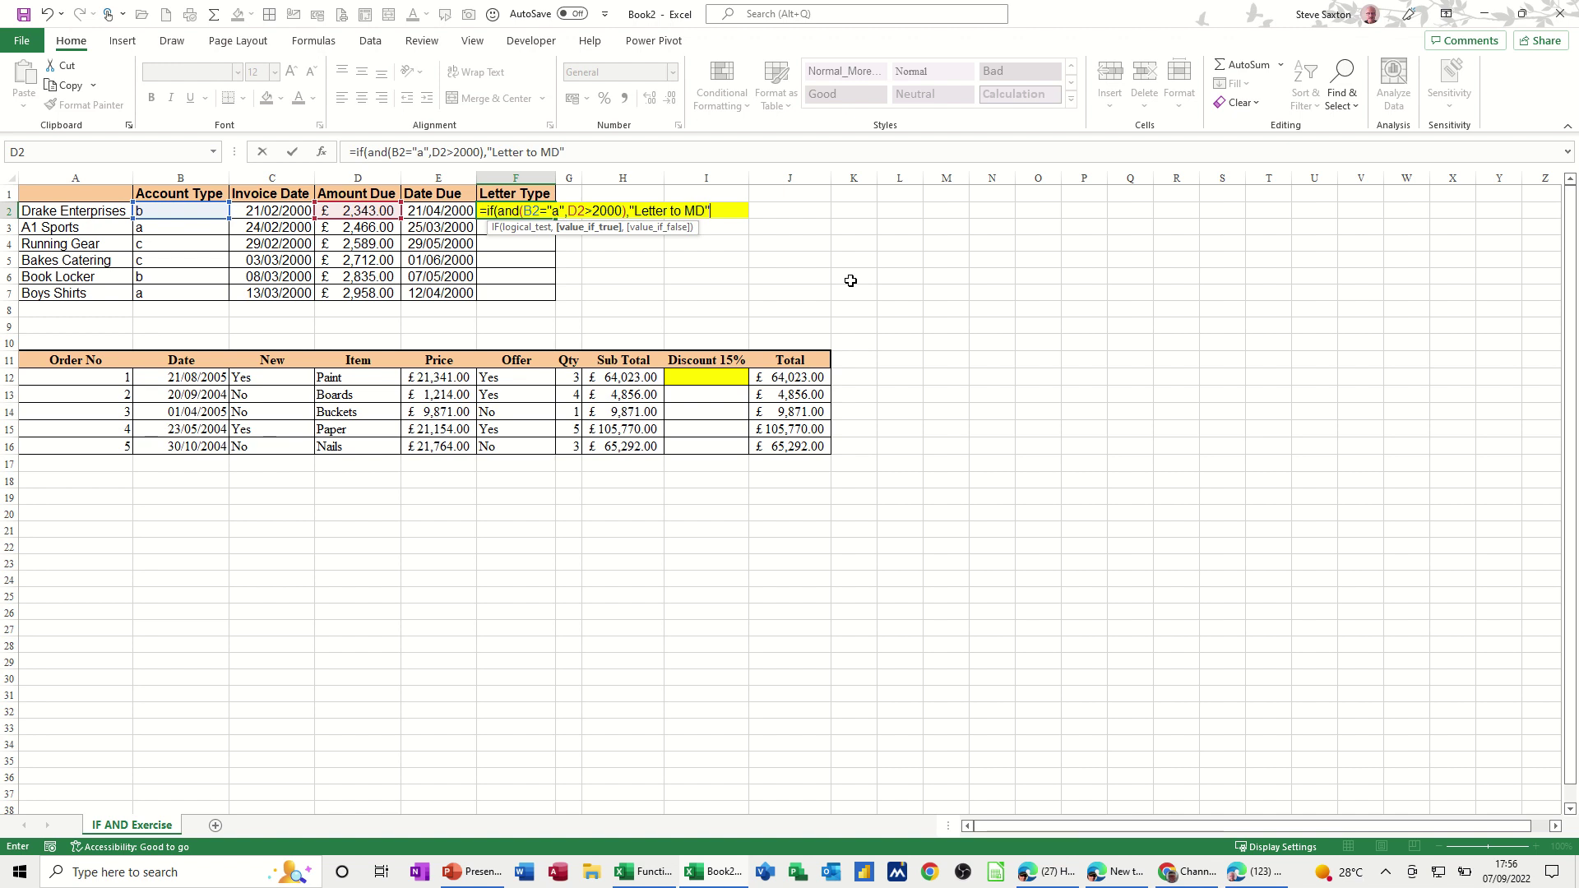
pyautogui.write('","Standard')
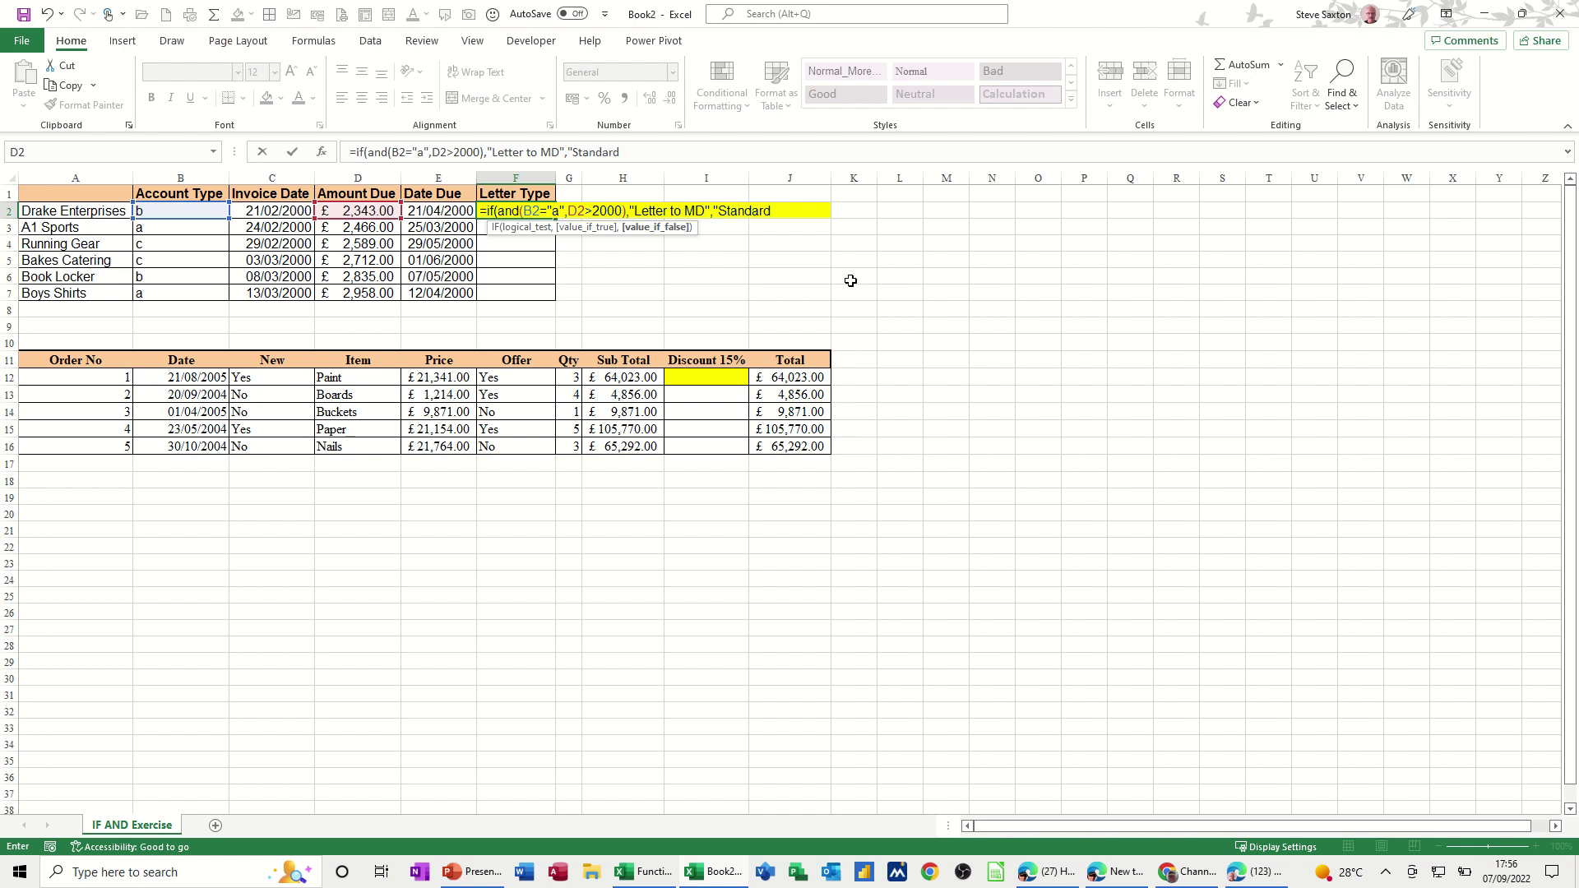
pyautogui.write(' Letter")')
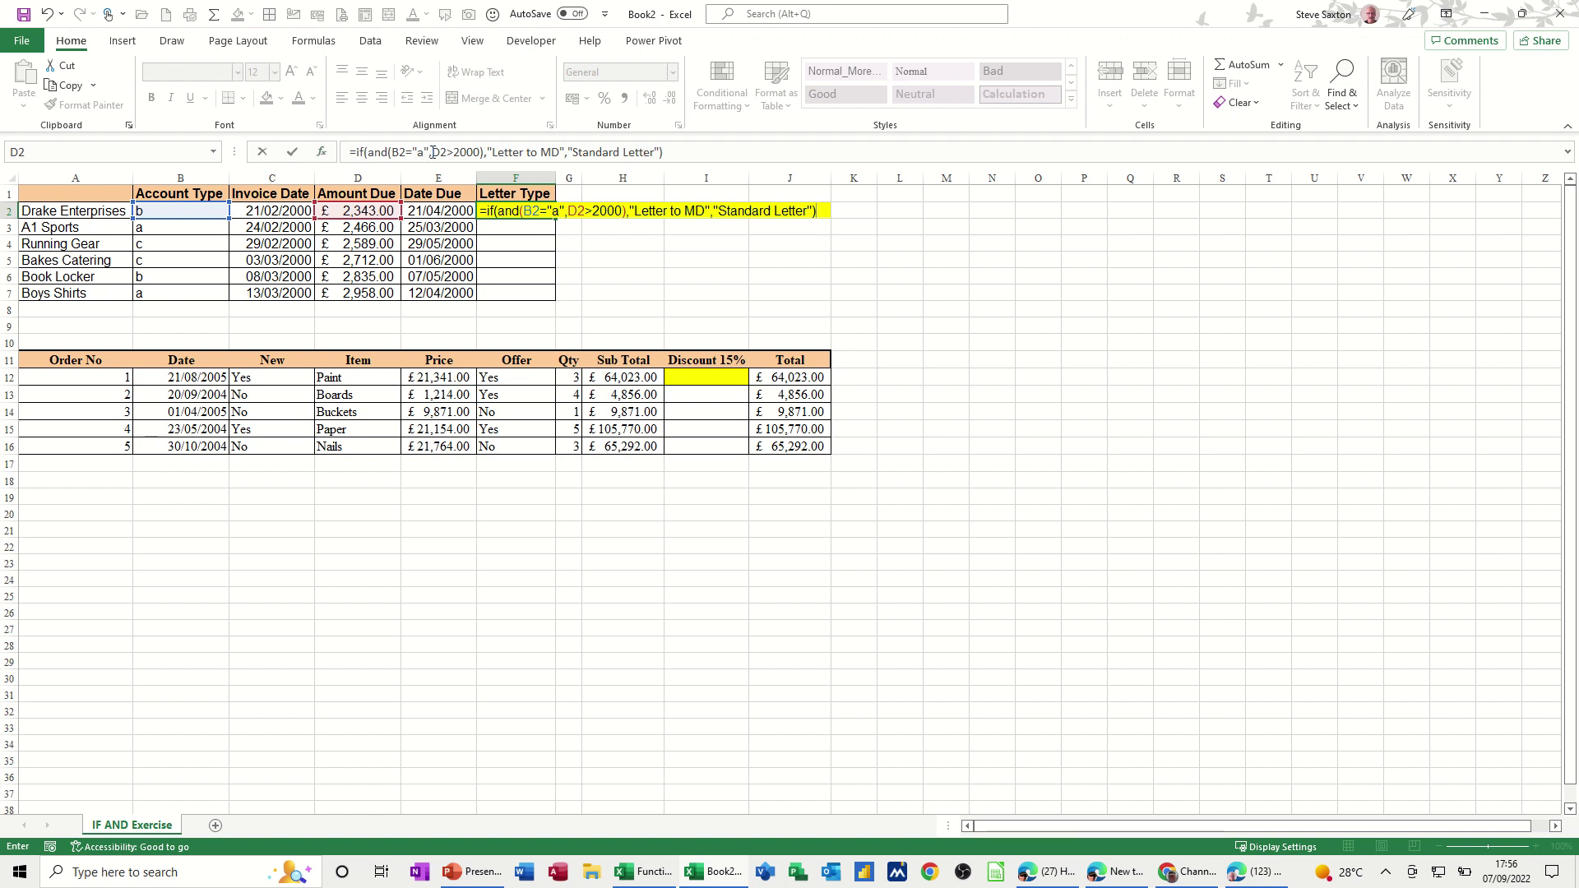
# Commit the F2 letter formula, fill it down to F7, and check the copied results.
pyautogui.click(294, 153)
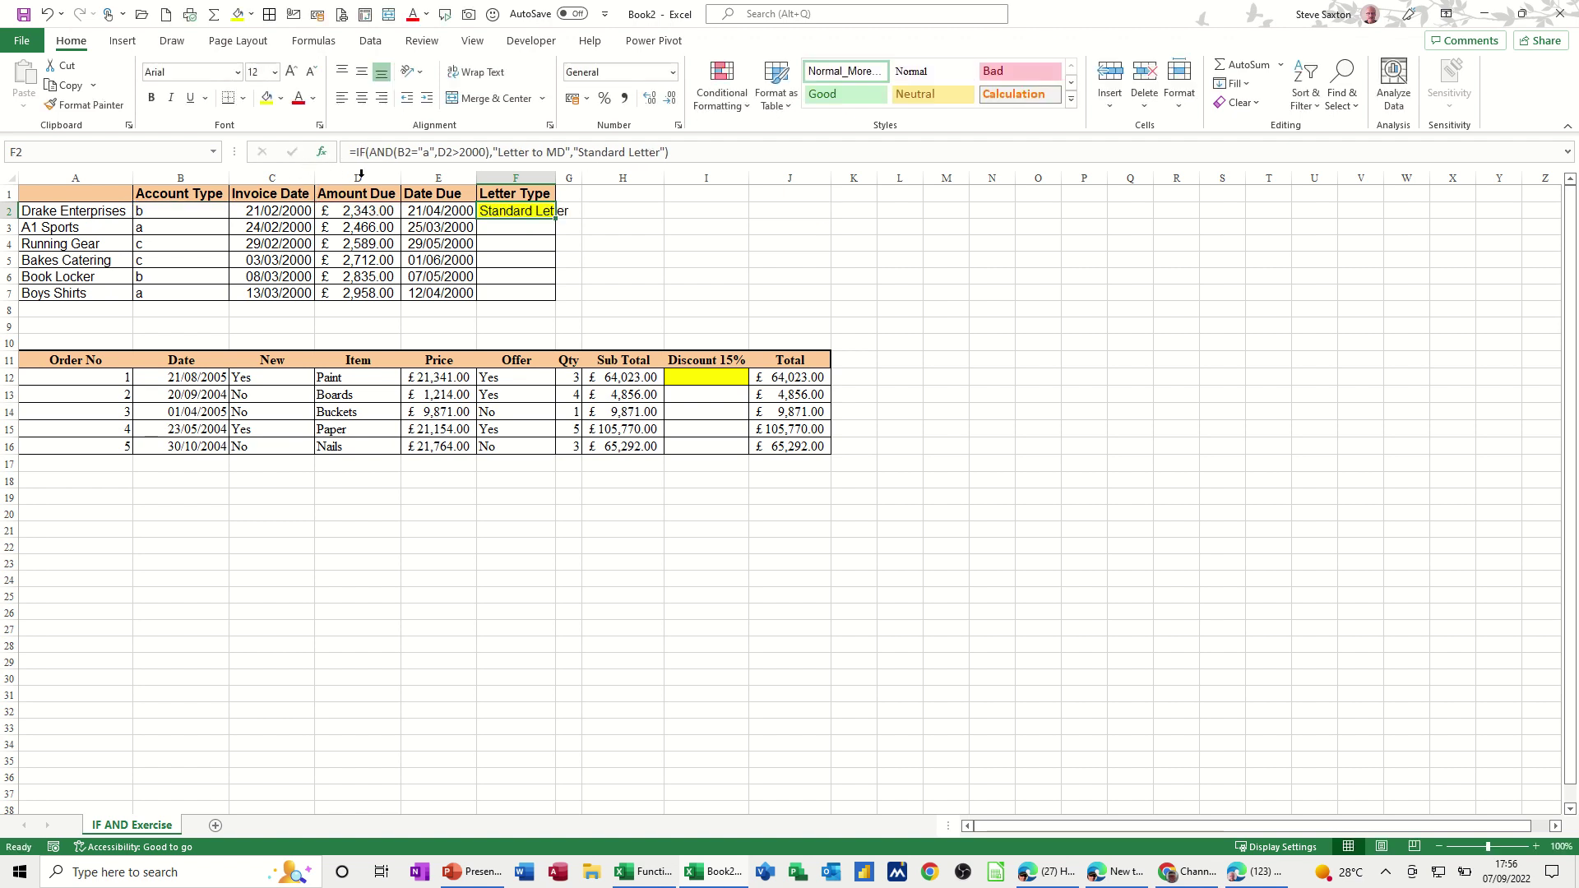
pyautogui.doubleClick(555, 219)
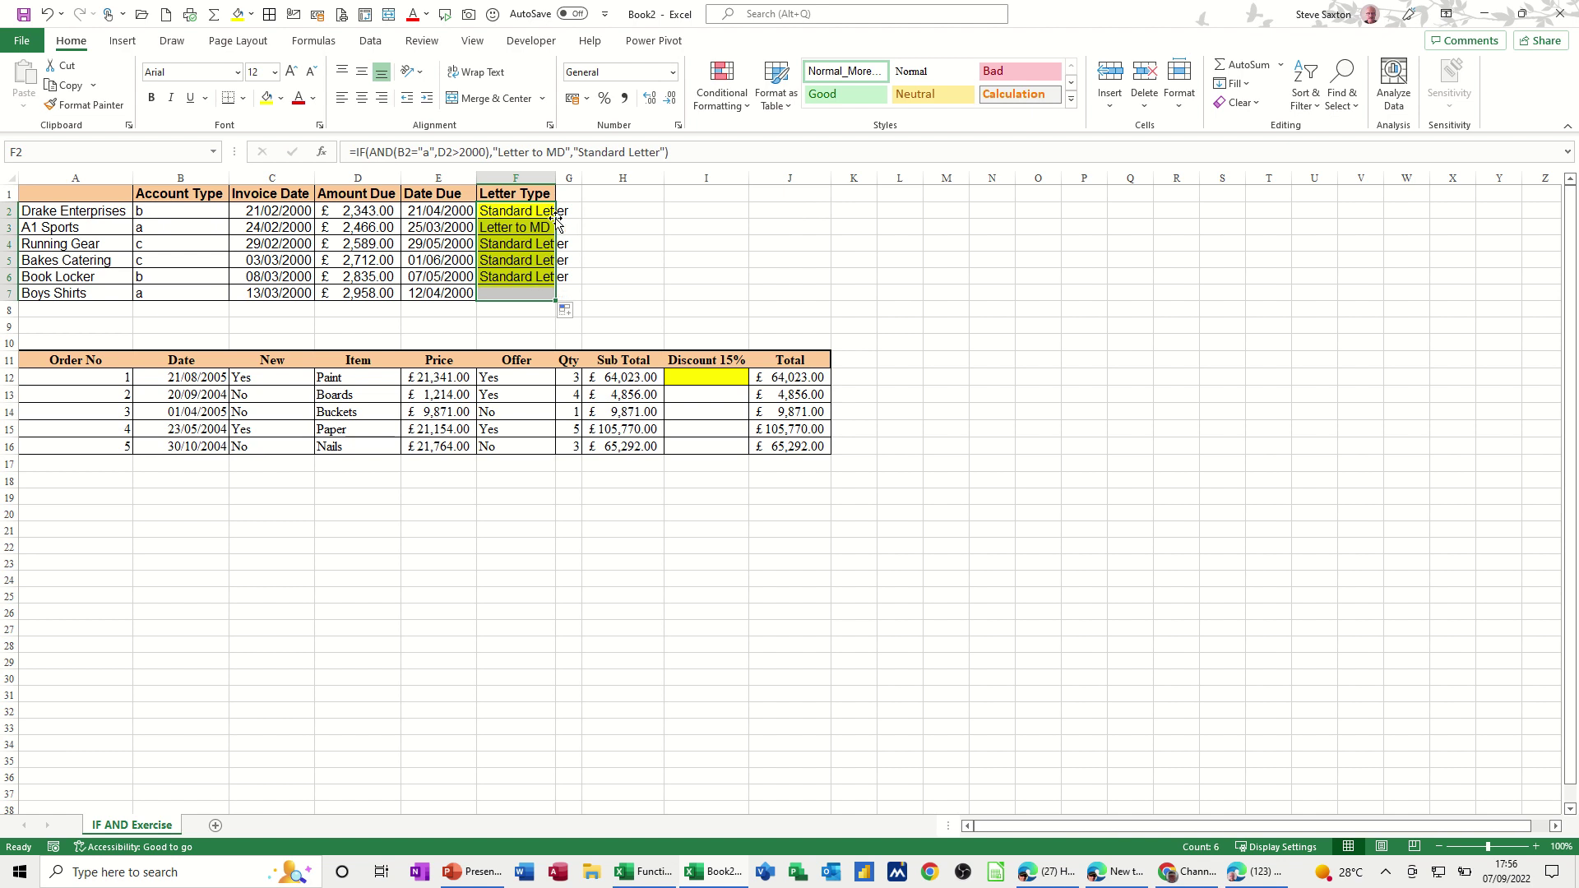
pyautogui.click(195, 220)
pyautogui.click(358, 226)
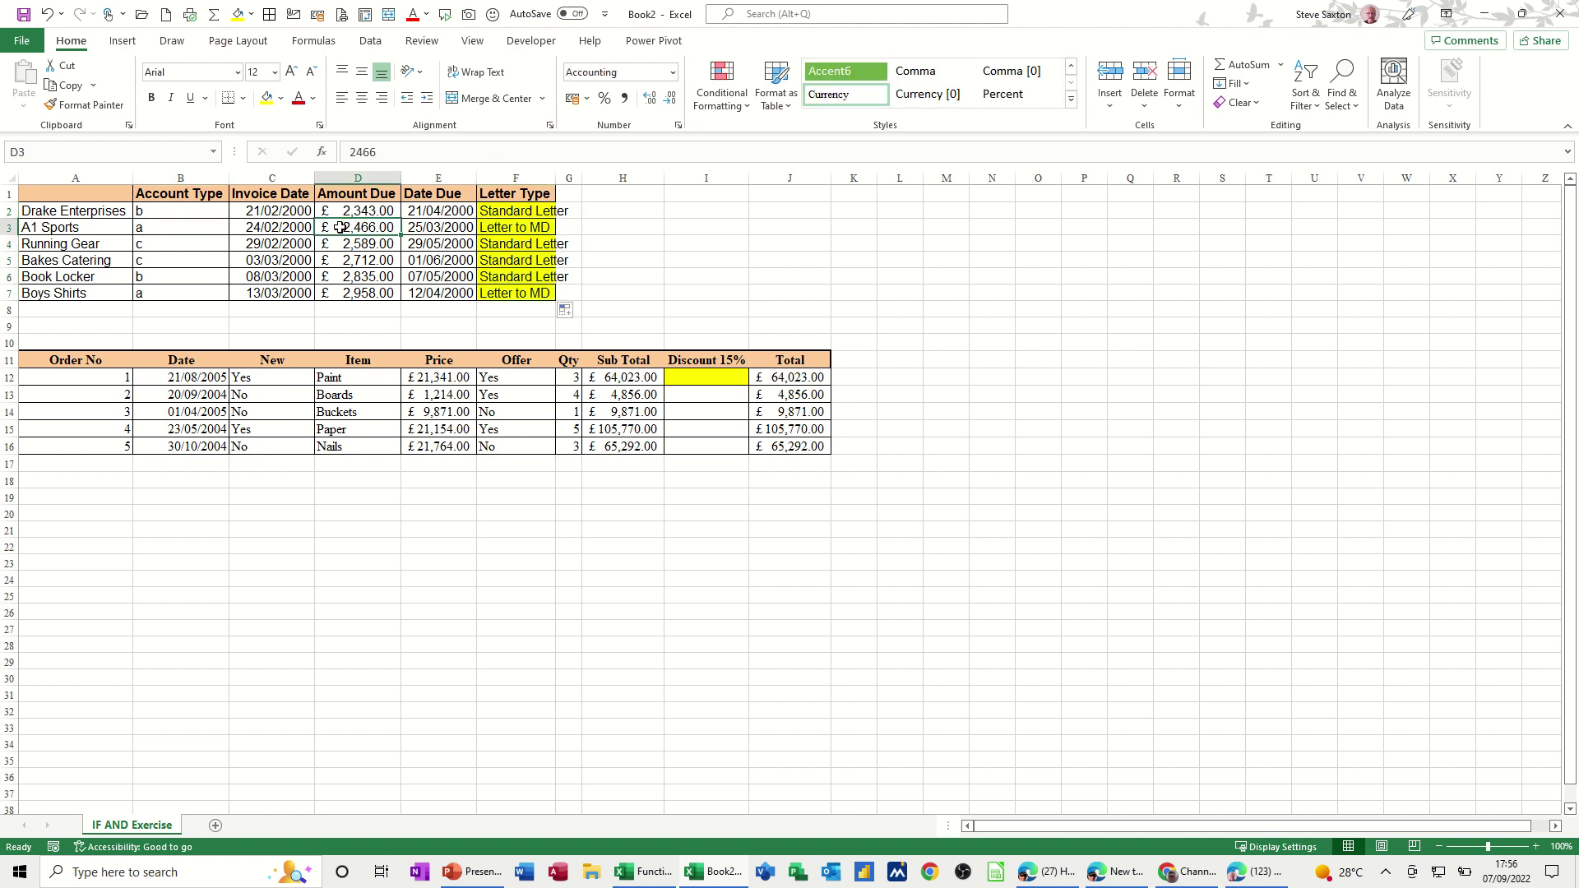
pyautogui.click(528, 230)
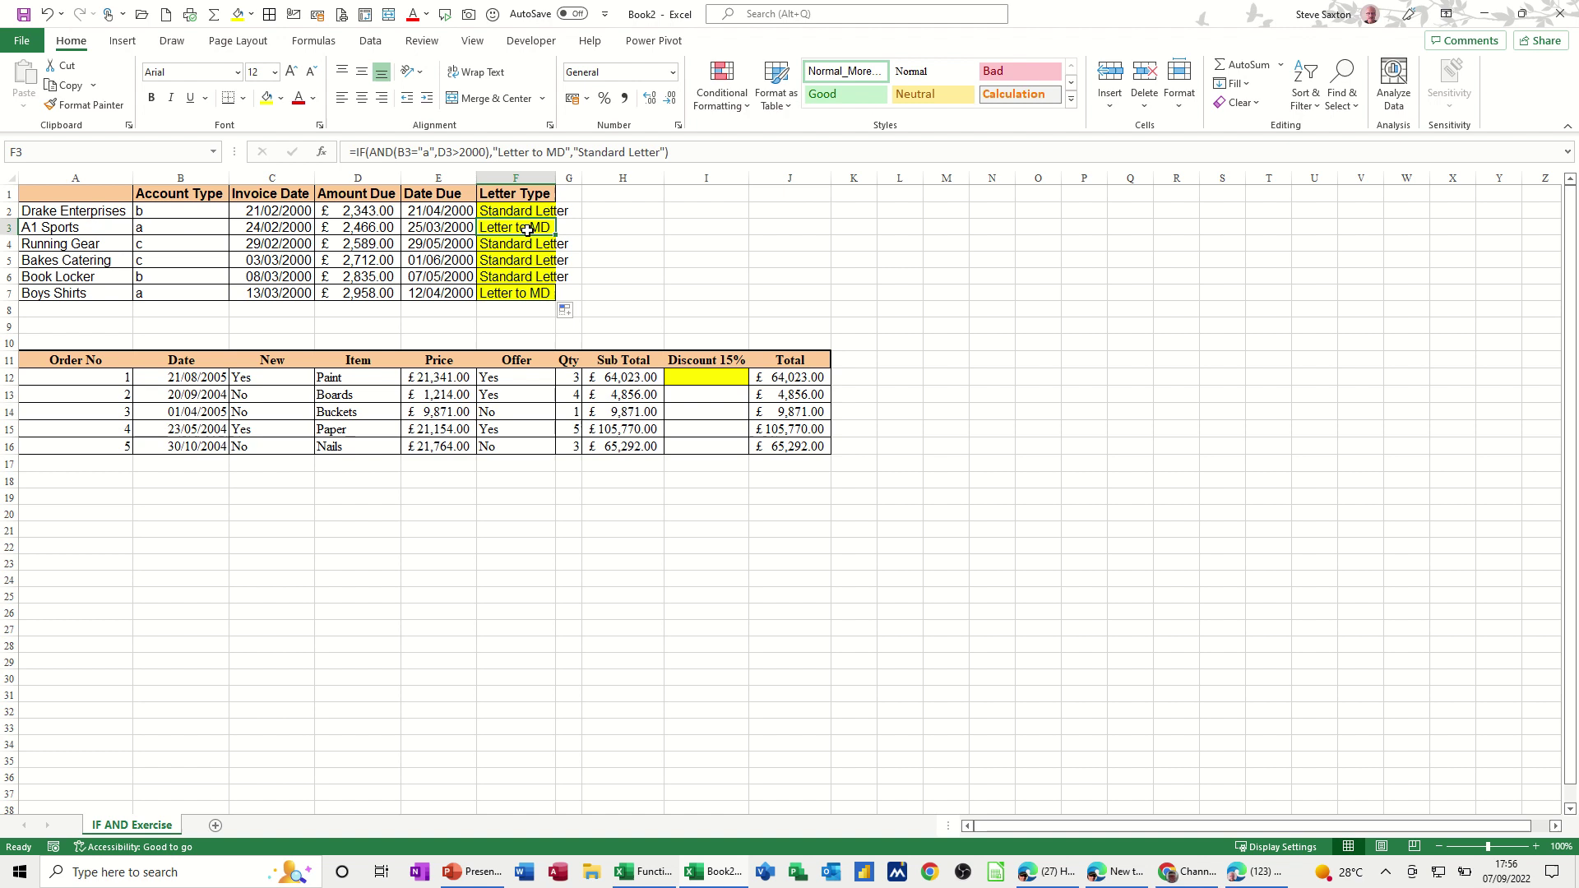
pyautogui.click(688, 209)
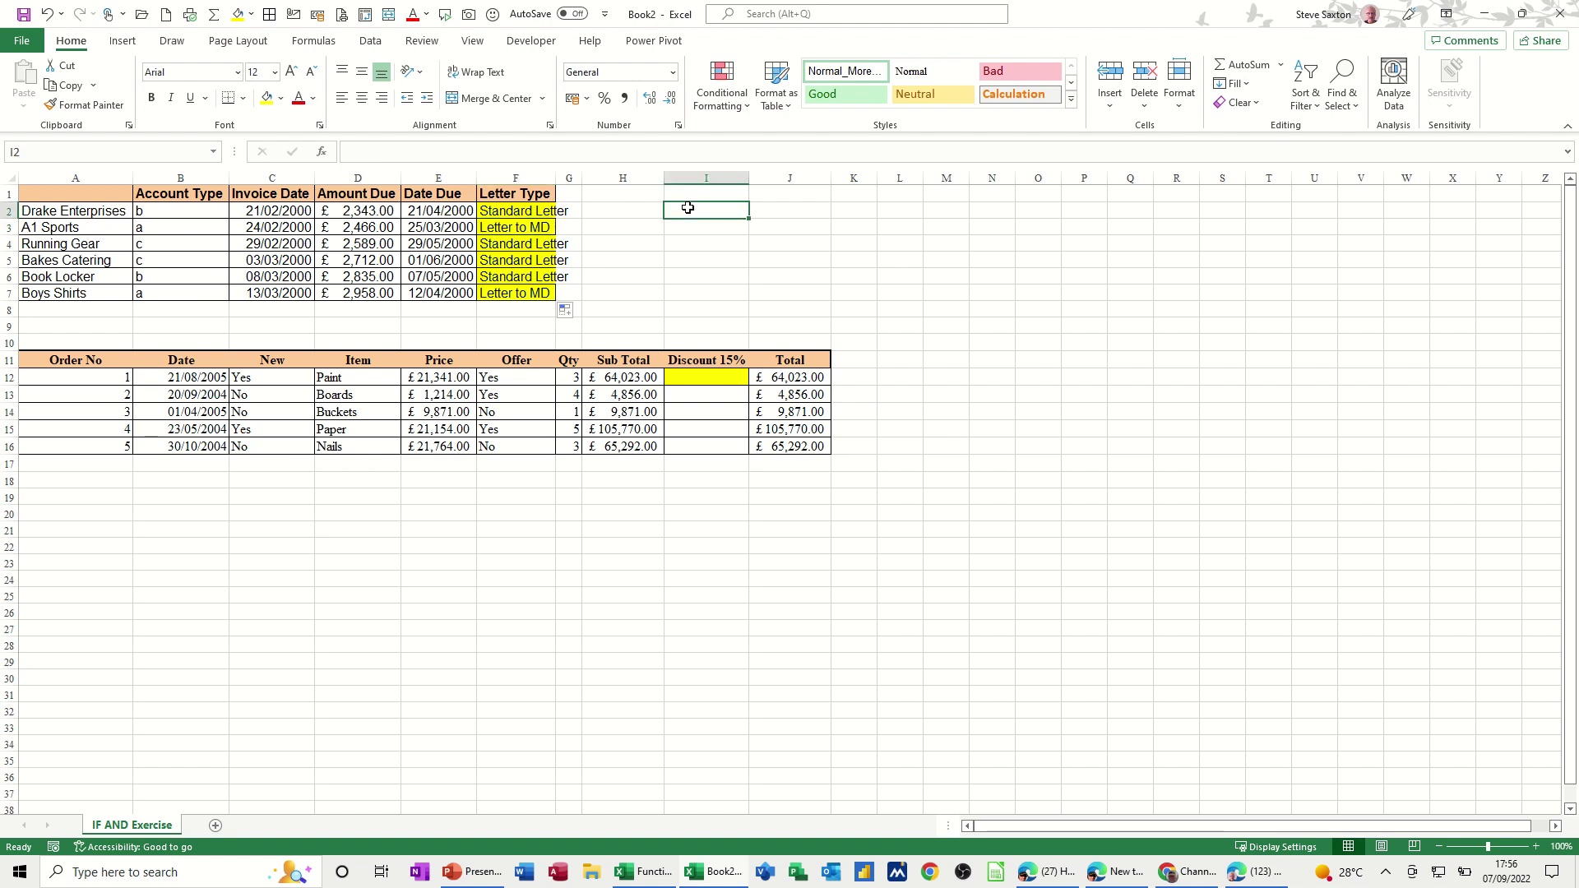
pyautogui.click(533, 212)
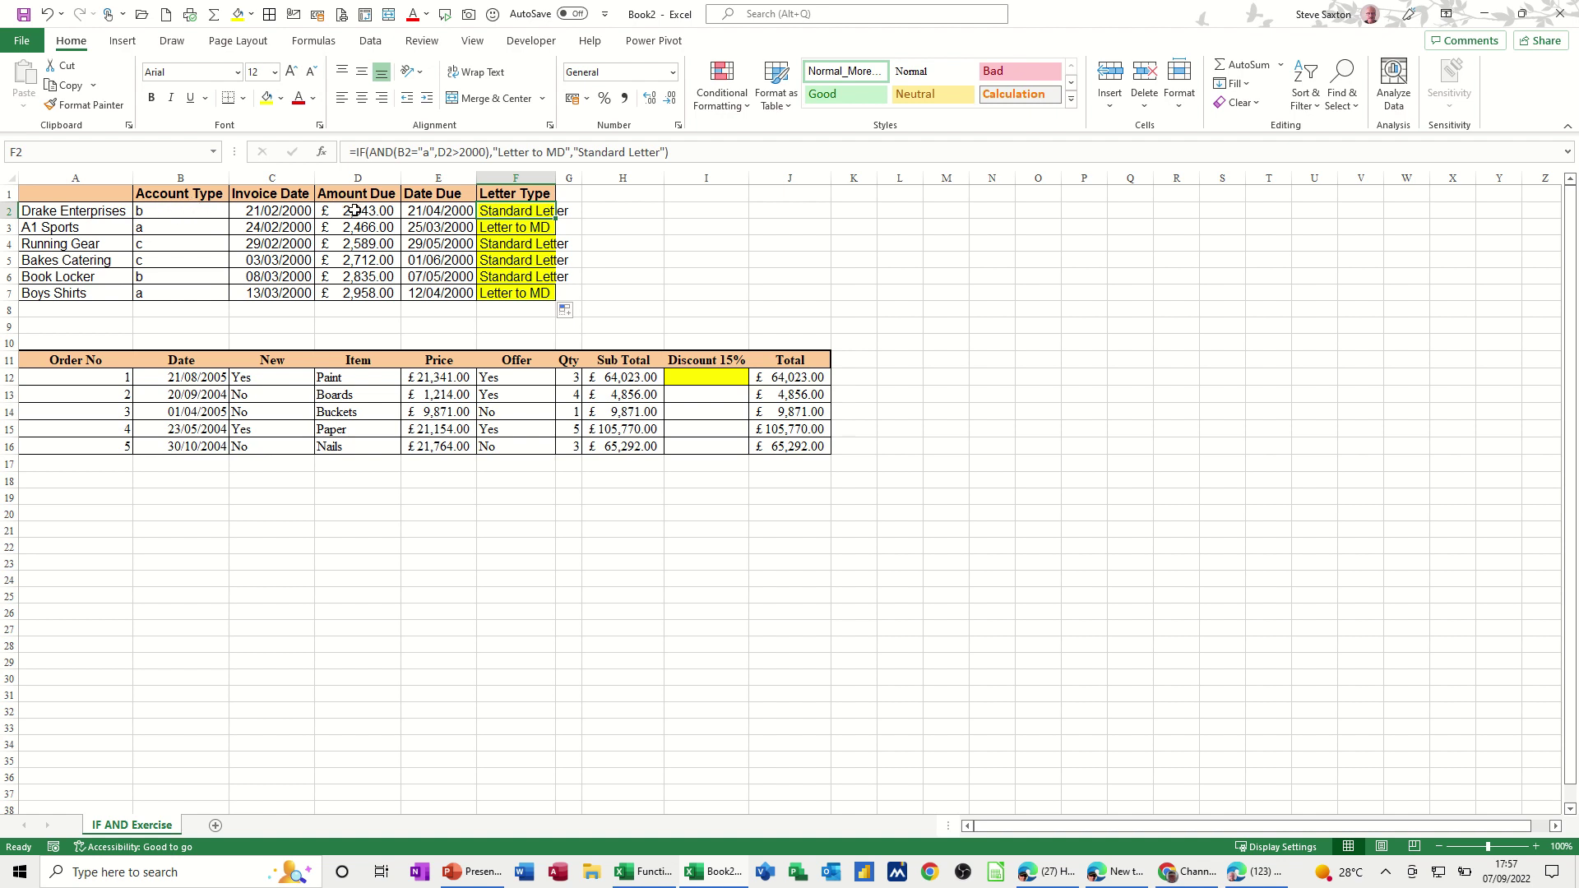
# Enter =OR(B2="a",D2>2000) in H2 so it returns TRUE.
pyautogui.click(625, 209)
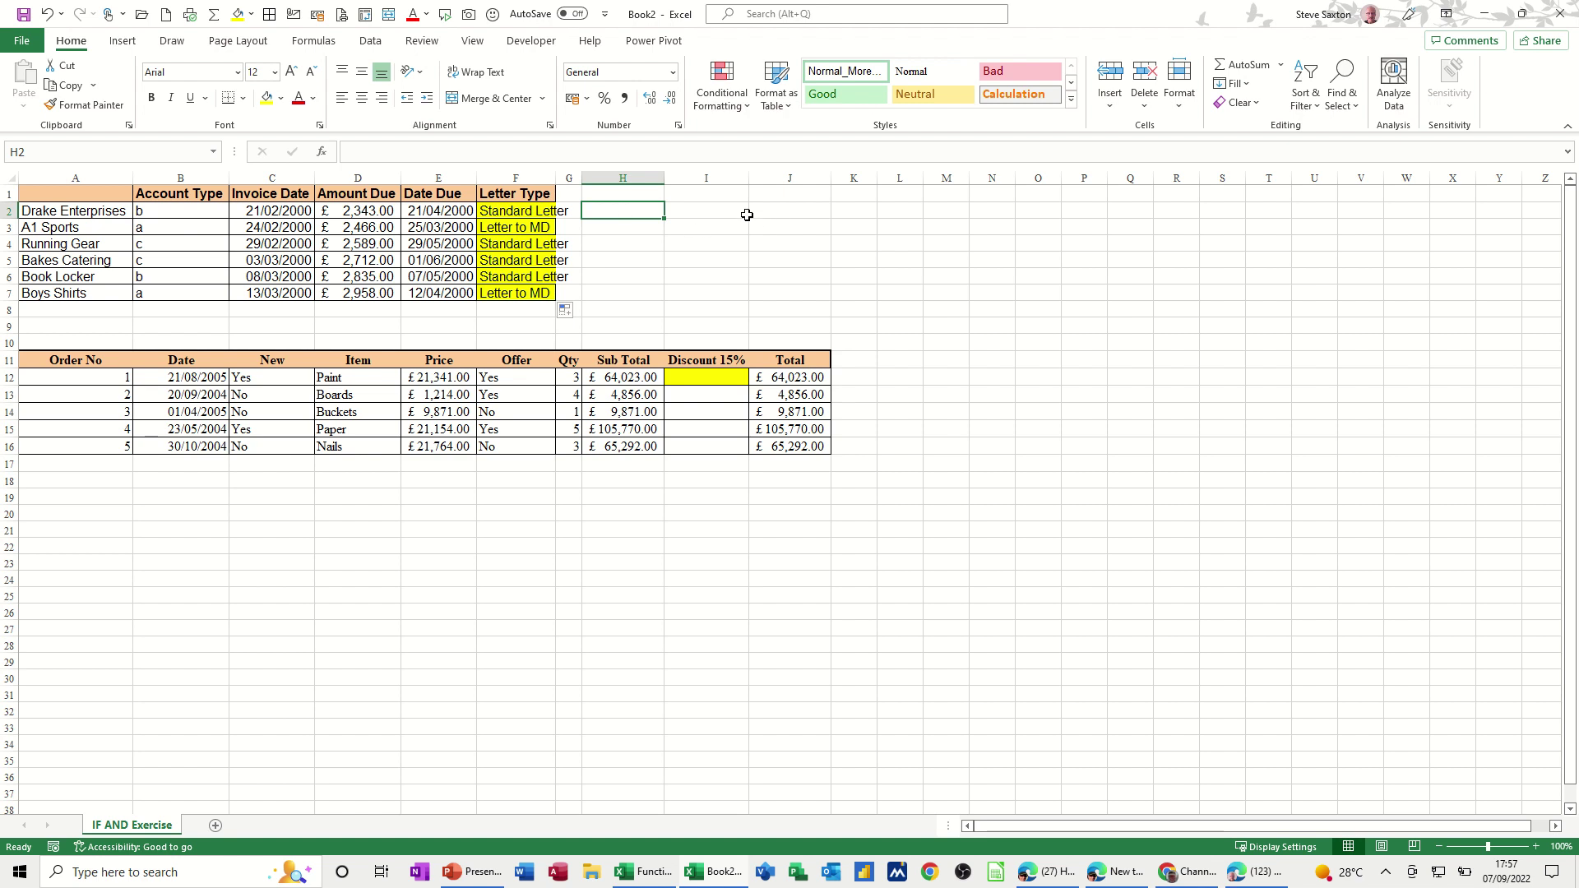
pyautogui.write('=or(')
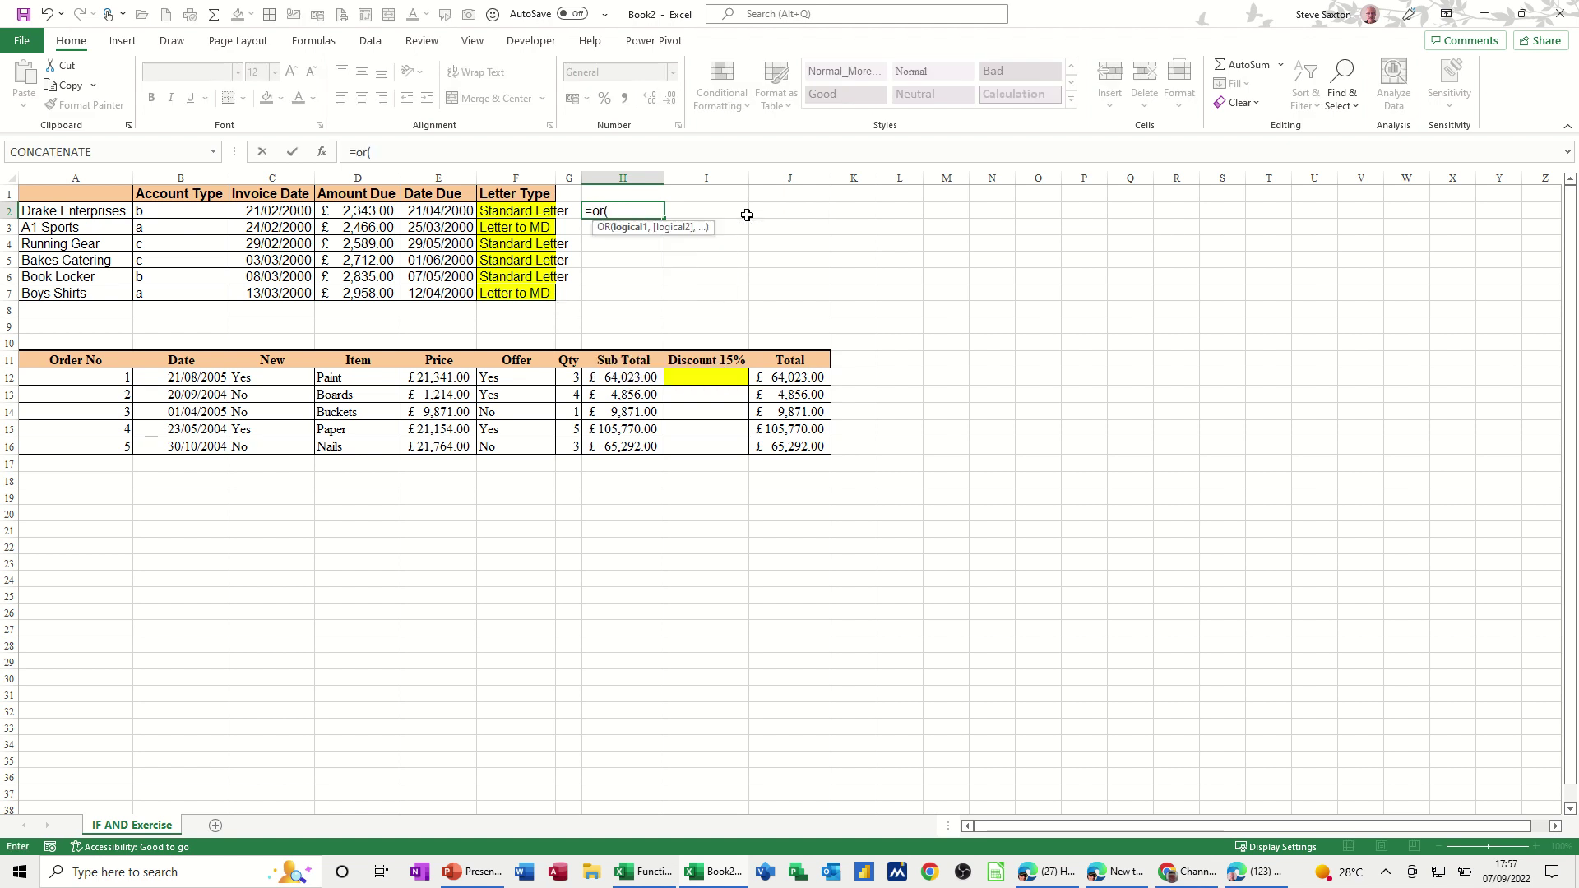
pyautogui.click(169, 212)
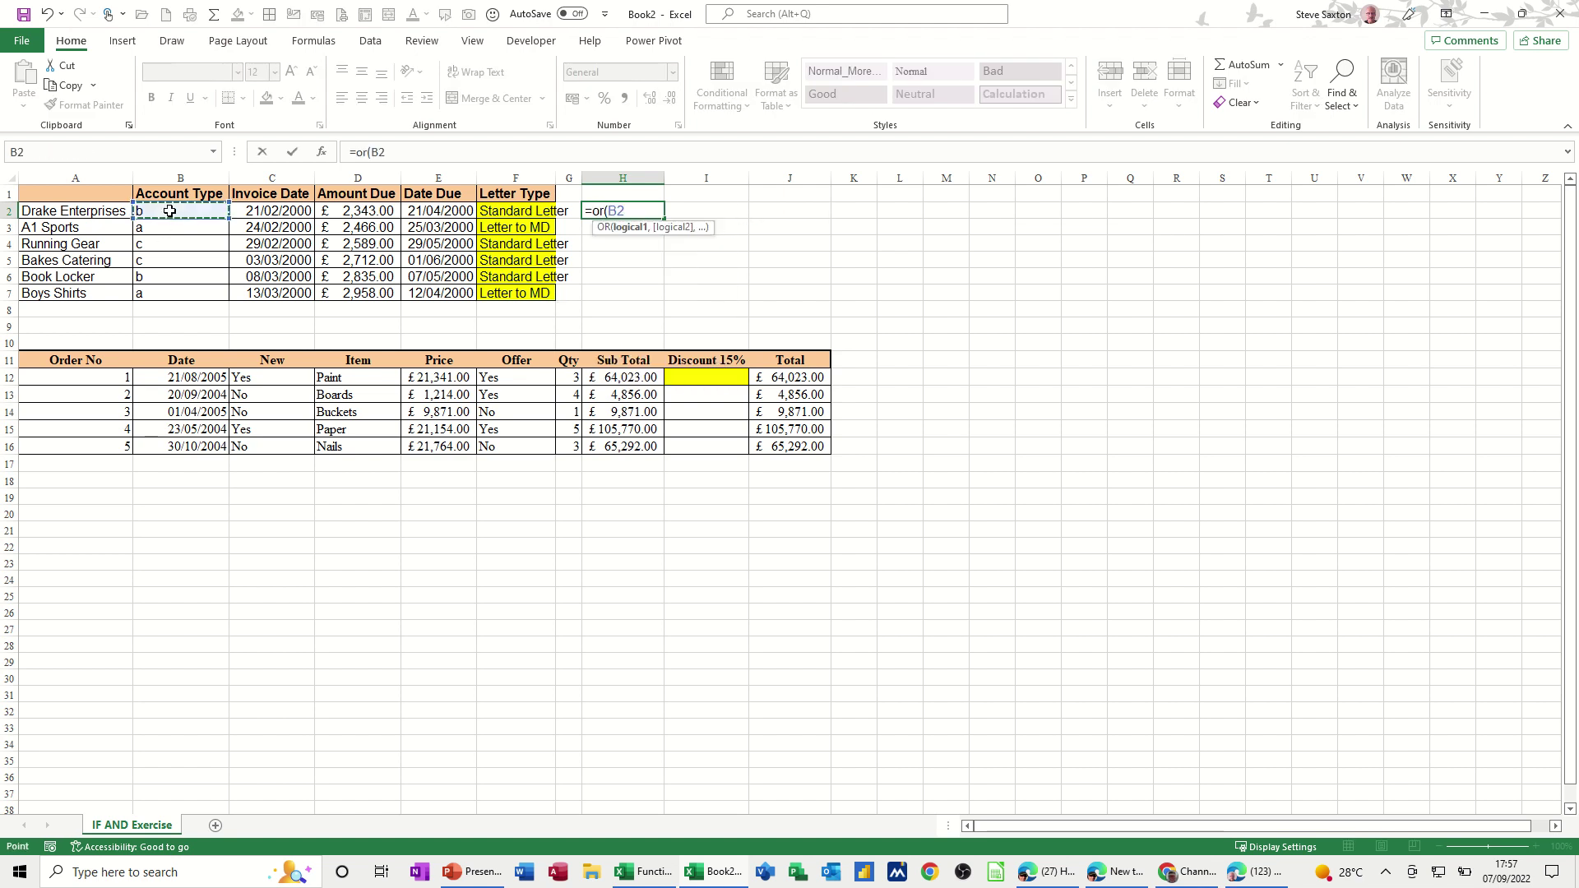
pyautogui.write('="a"')
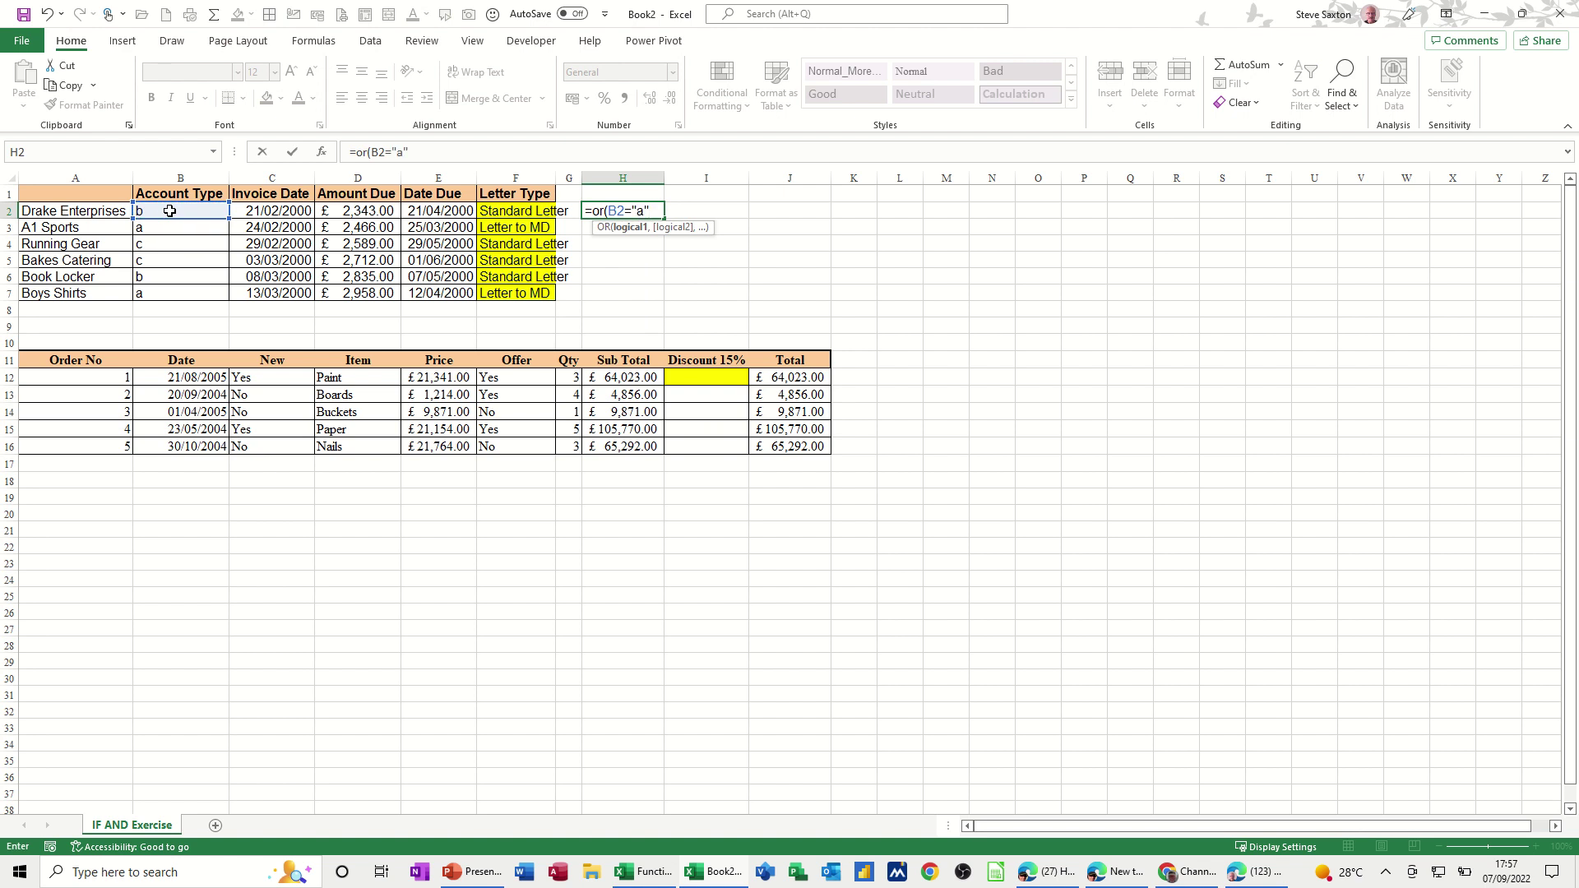
pyautogui.write(',')
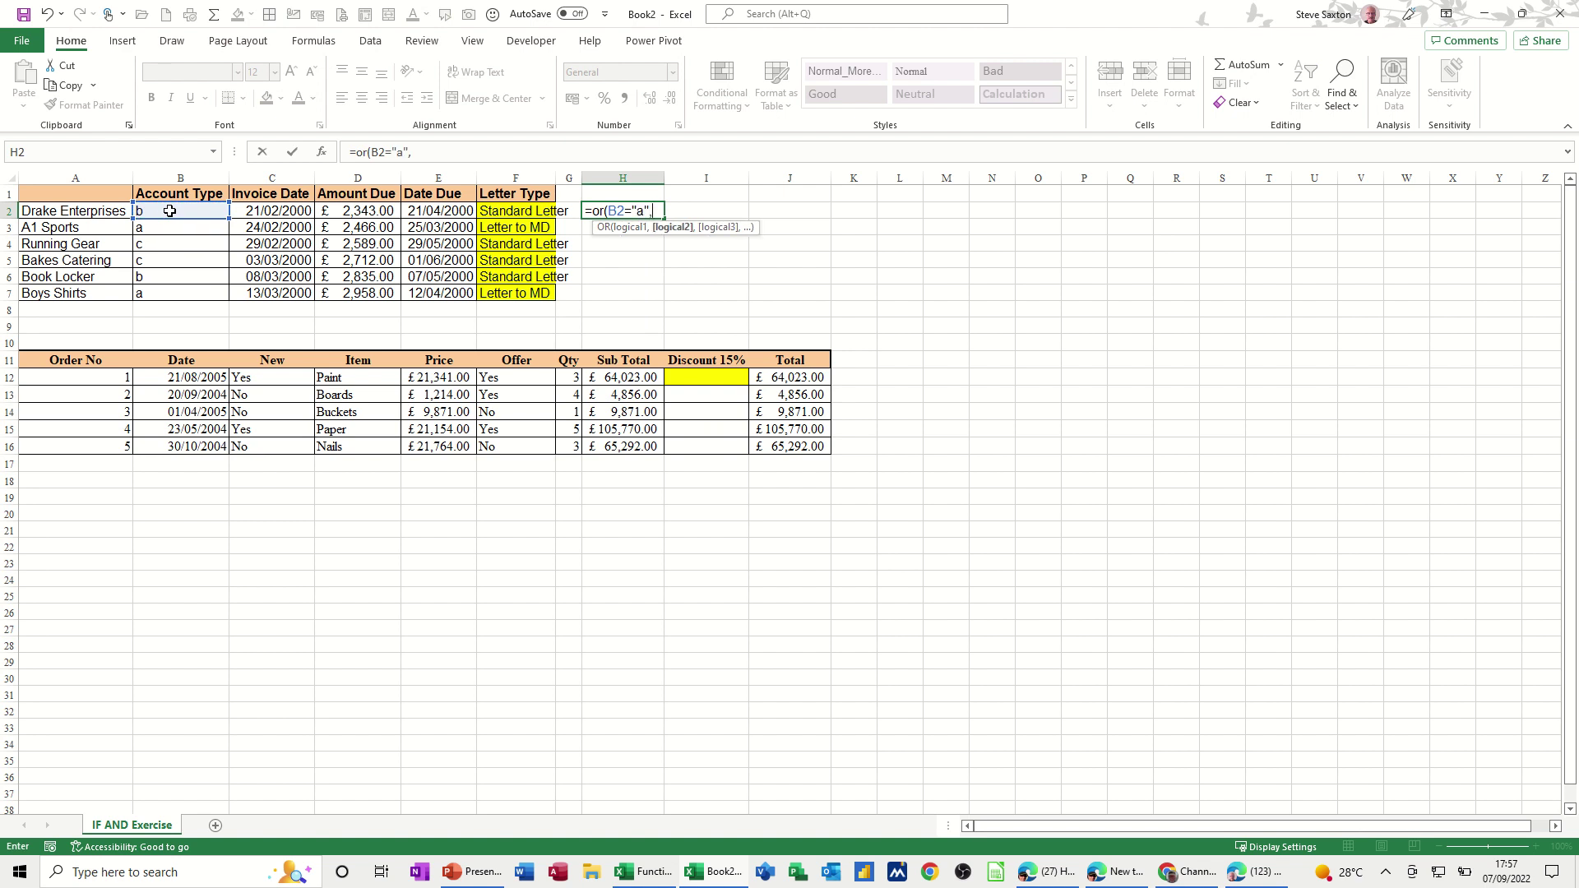
pyautogui.click(343, 217)
pyautogui.write('>2000')
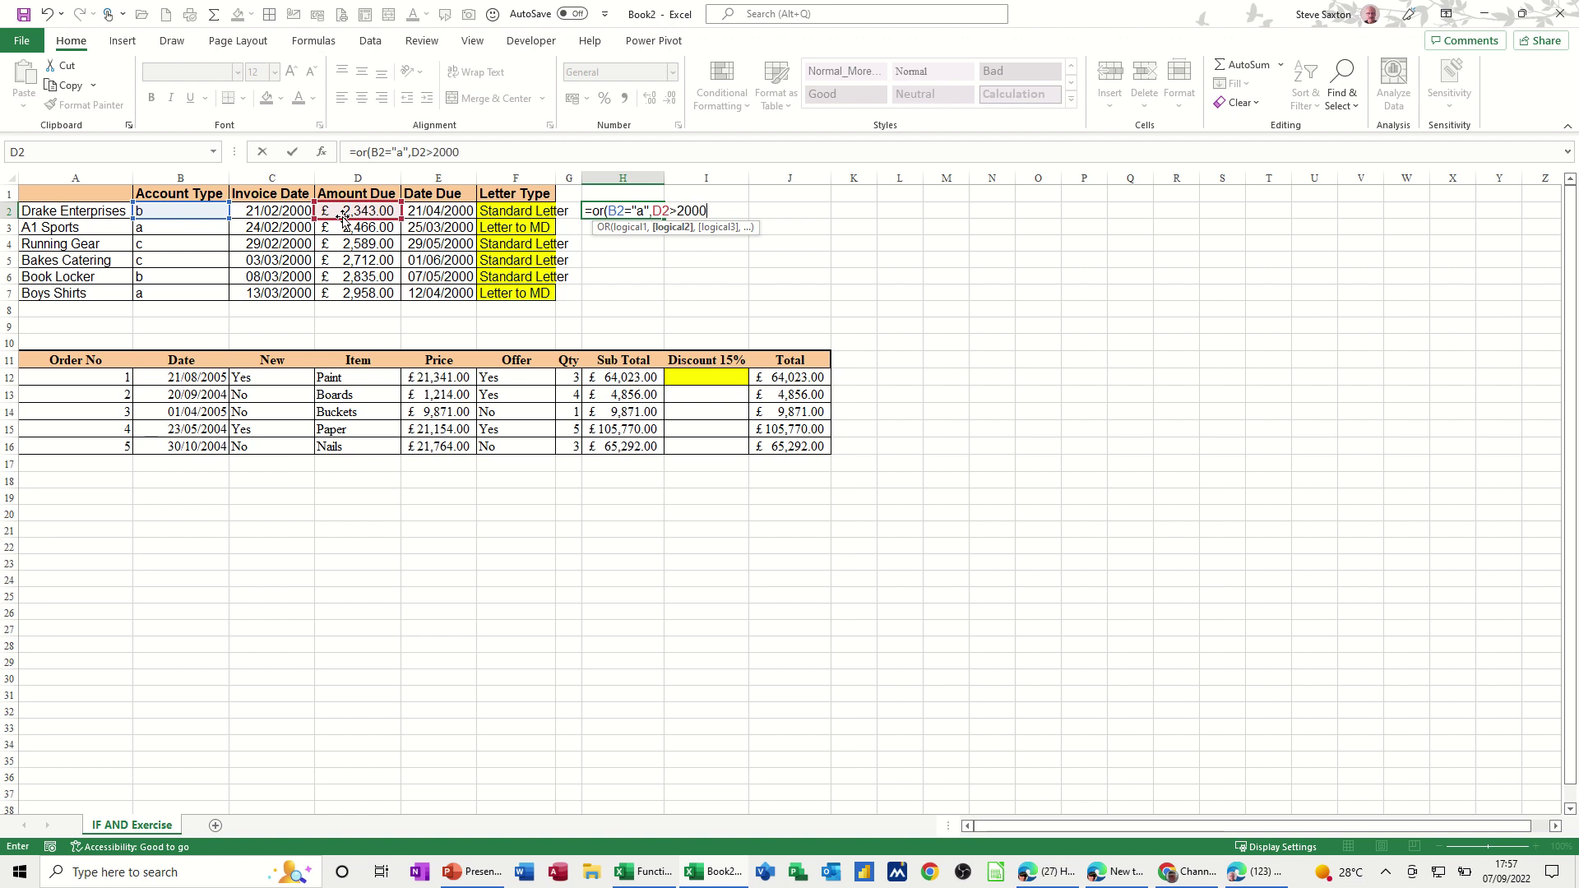
pyautogui.write(')')
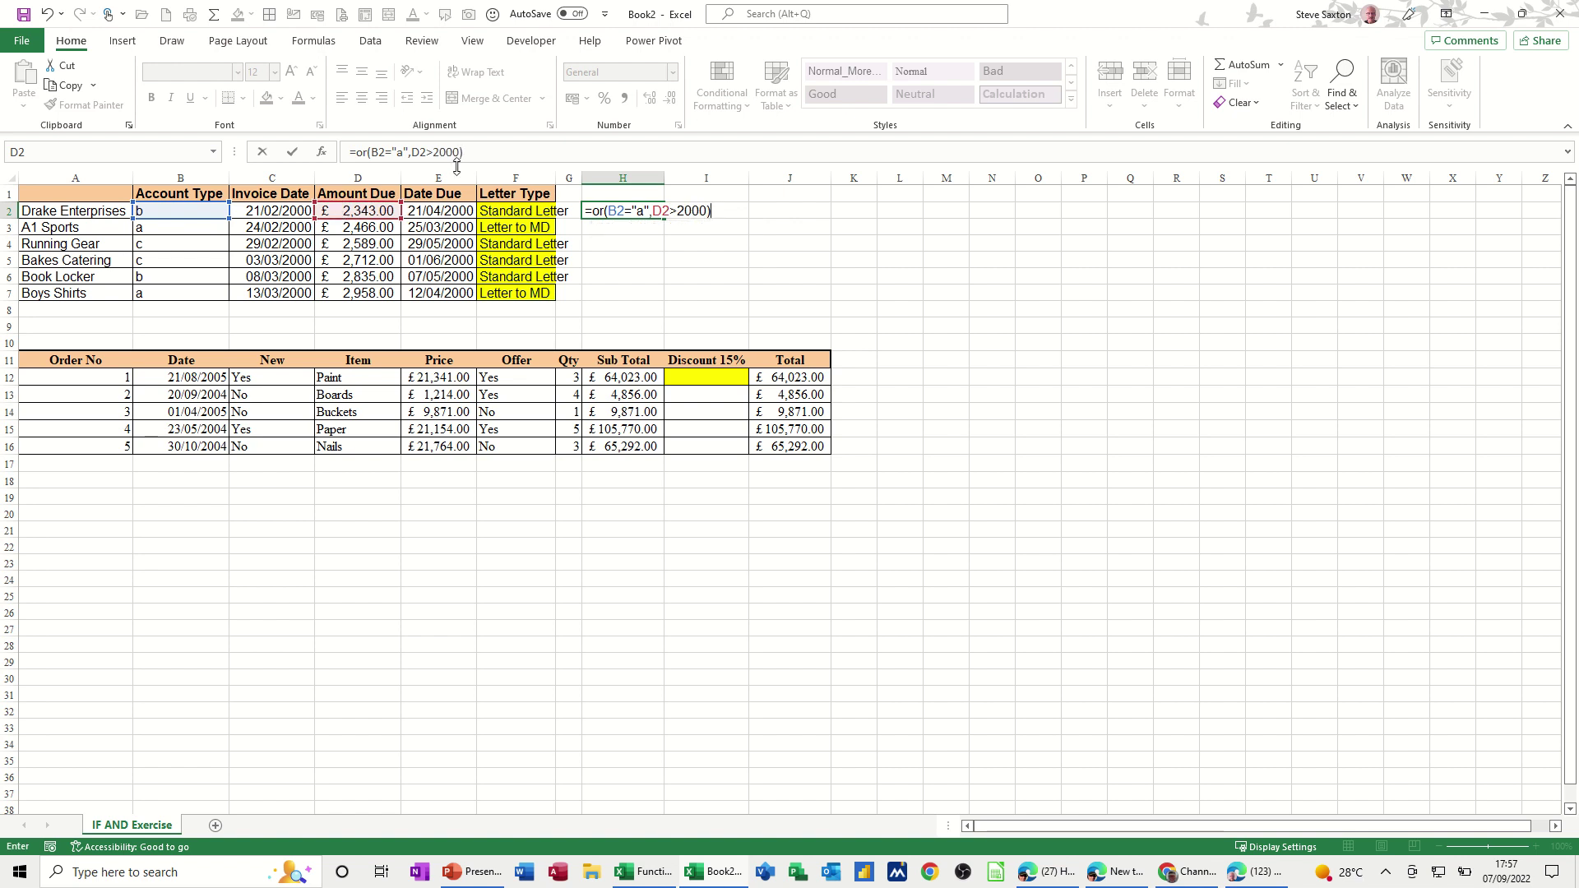
pyautogui.click(293, 155)
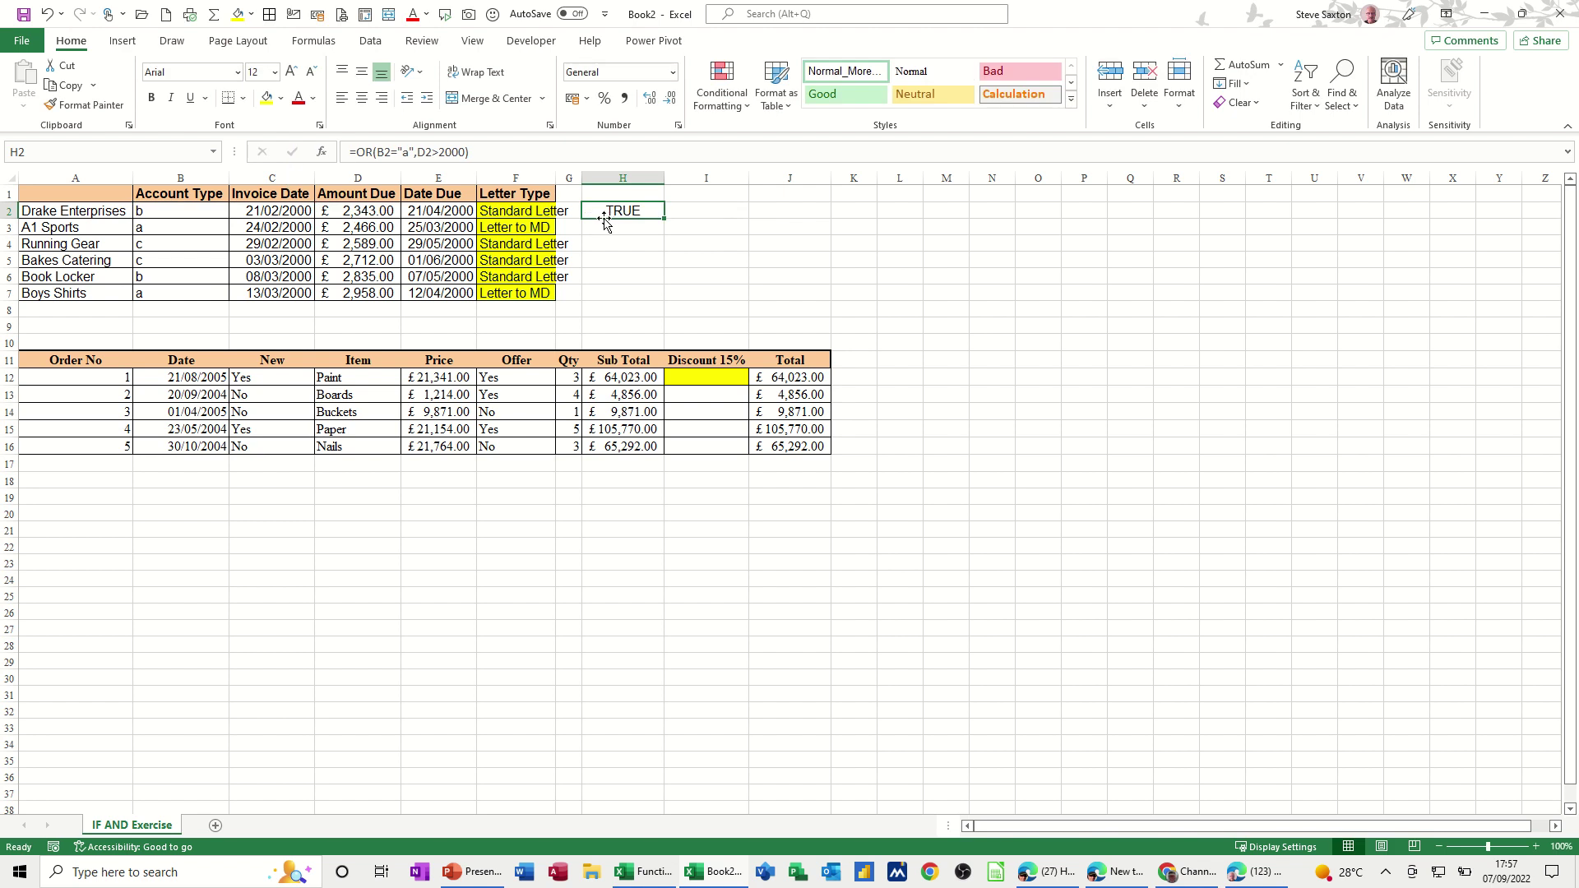
# Replace H2 with =IF(OR(B2="a",D2>2000),"Letter to MD","Standard Letter").
pyautogui.press('Delete')
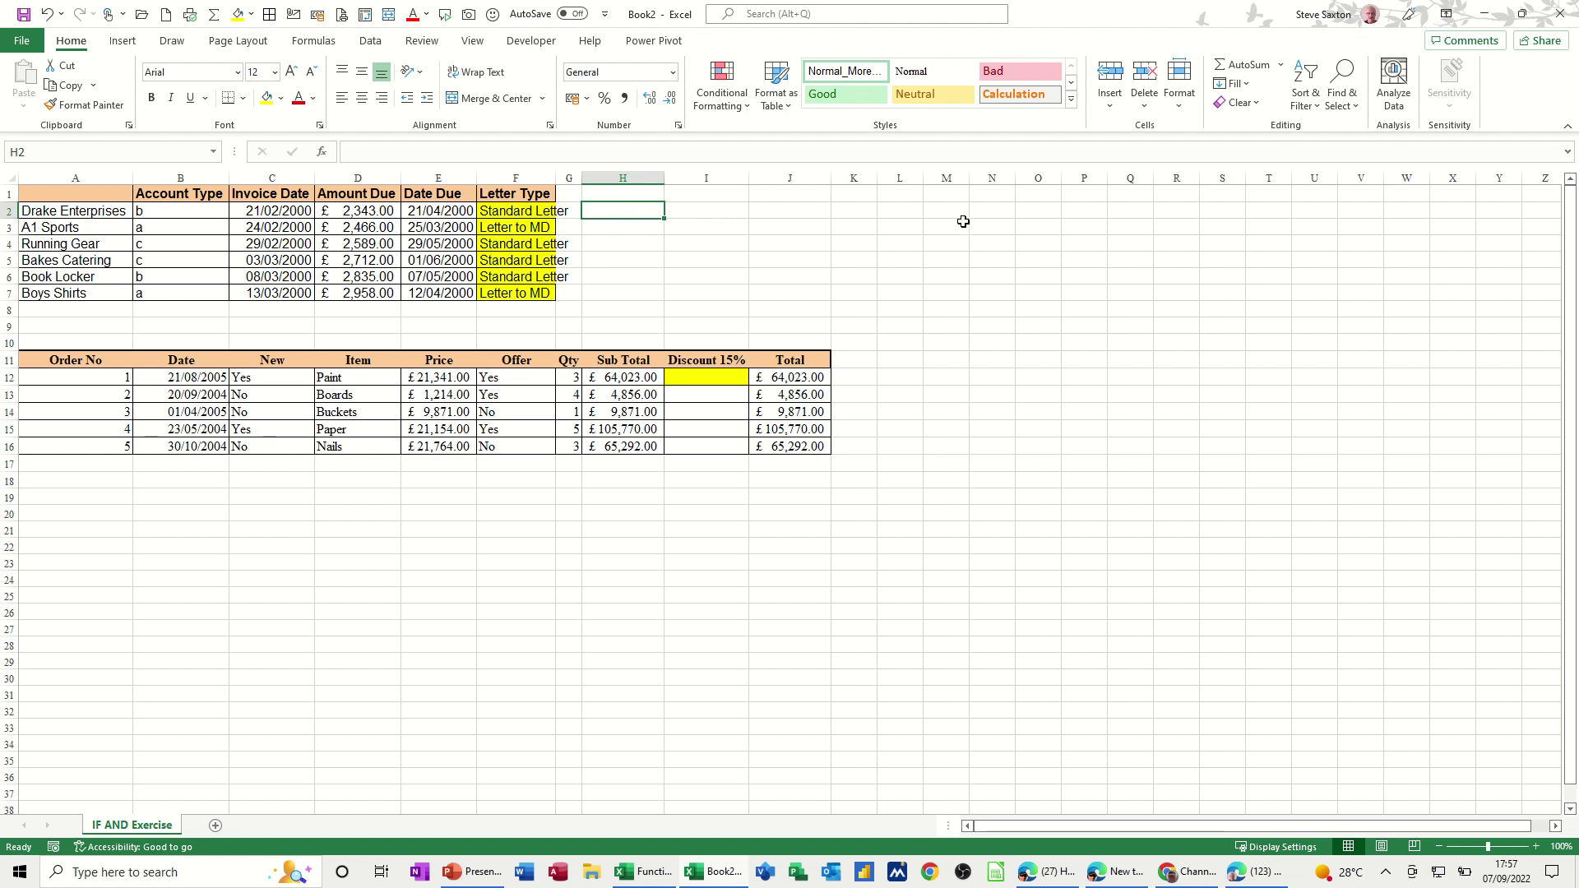
pyautogui.write('=if(')
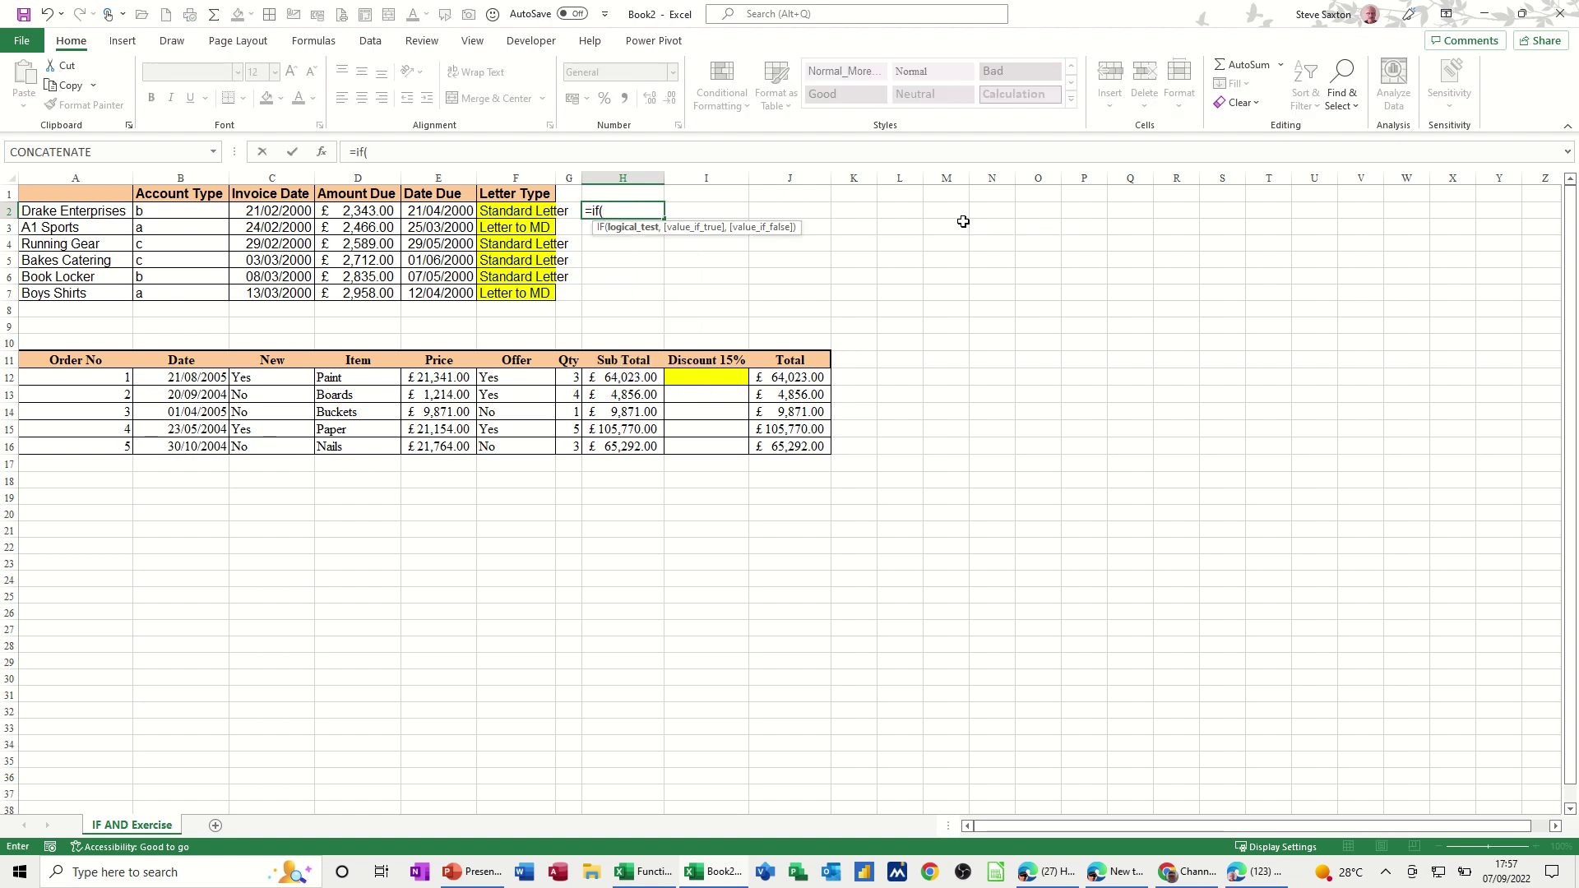
pyautogui.write('or(')
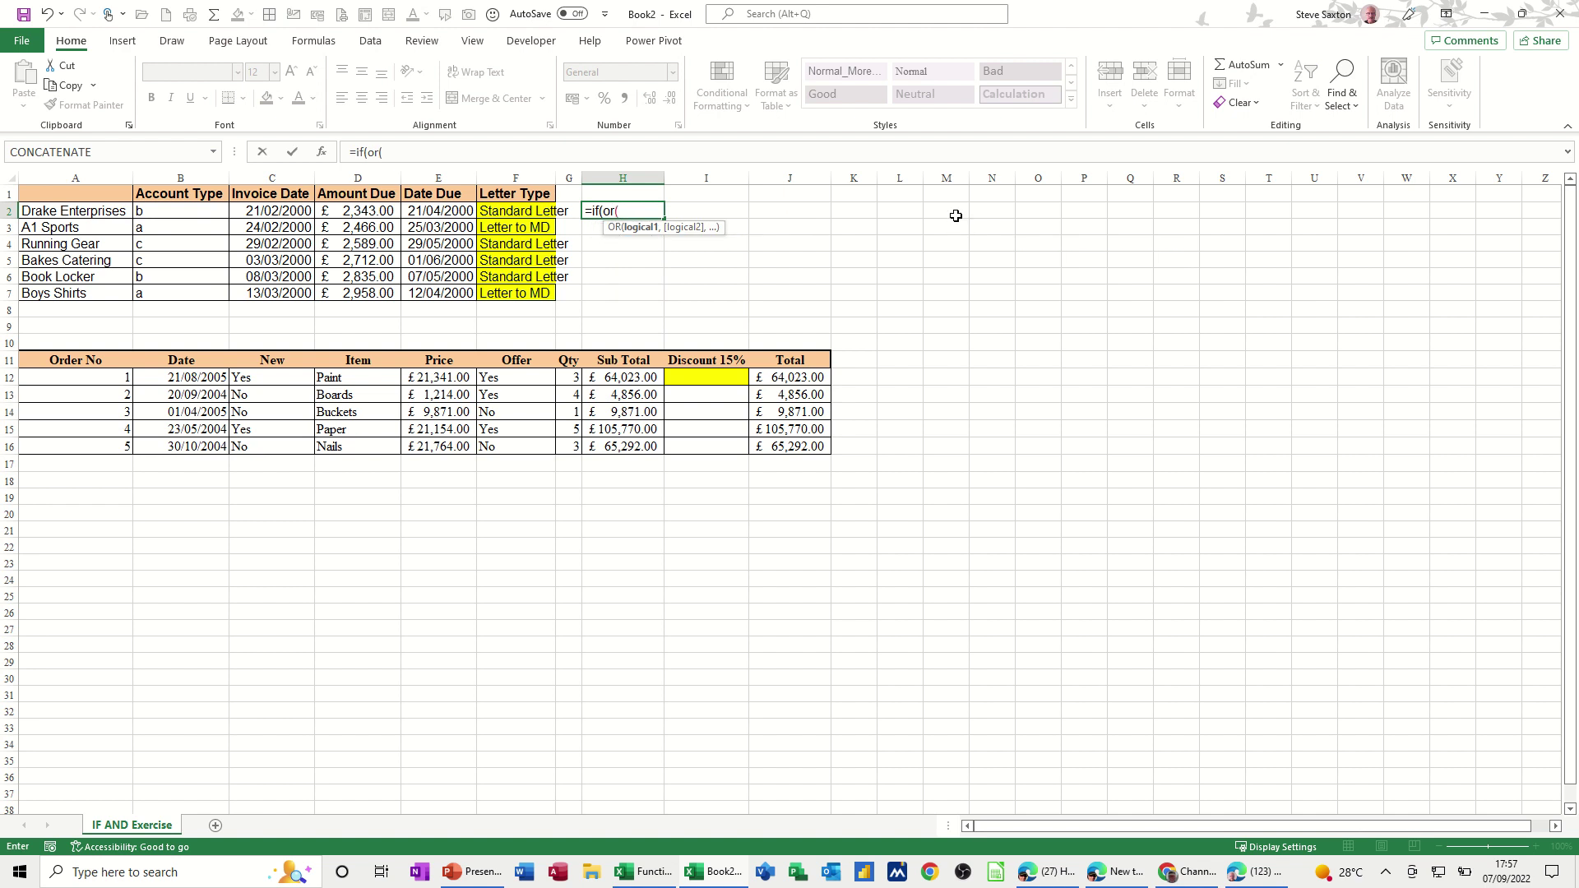
pyautogui.click(187, 214)
pyautogui.write('=')
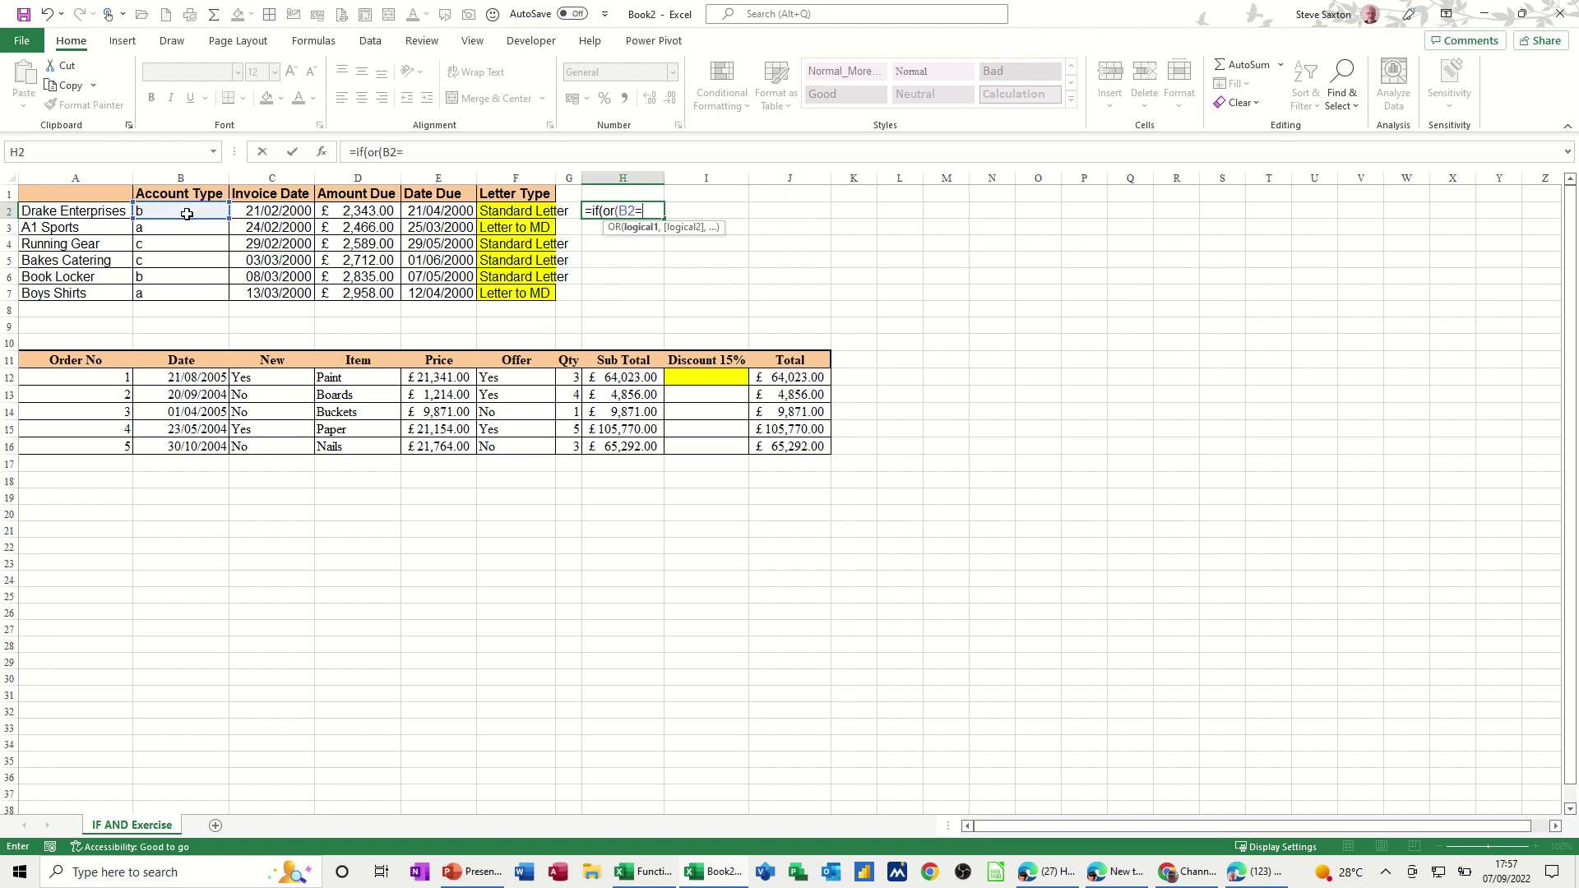
pyautogui.write('"a",')
pyautogui.click(361, 211)
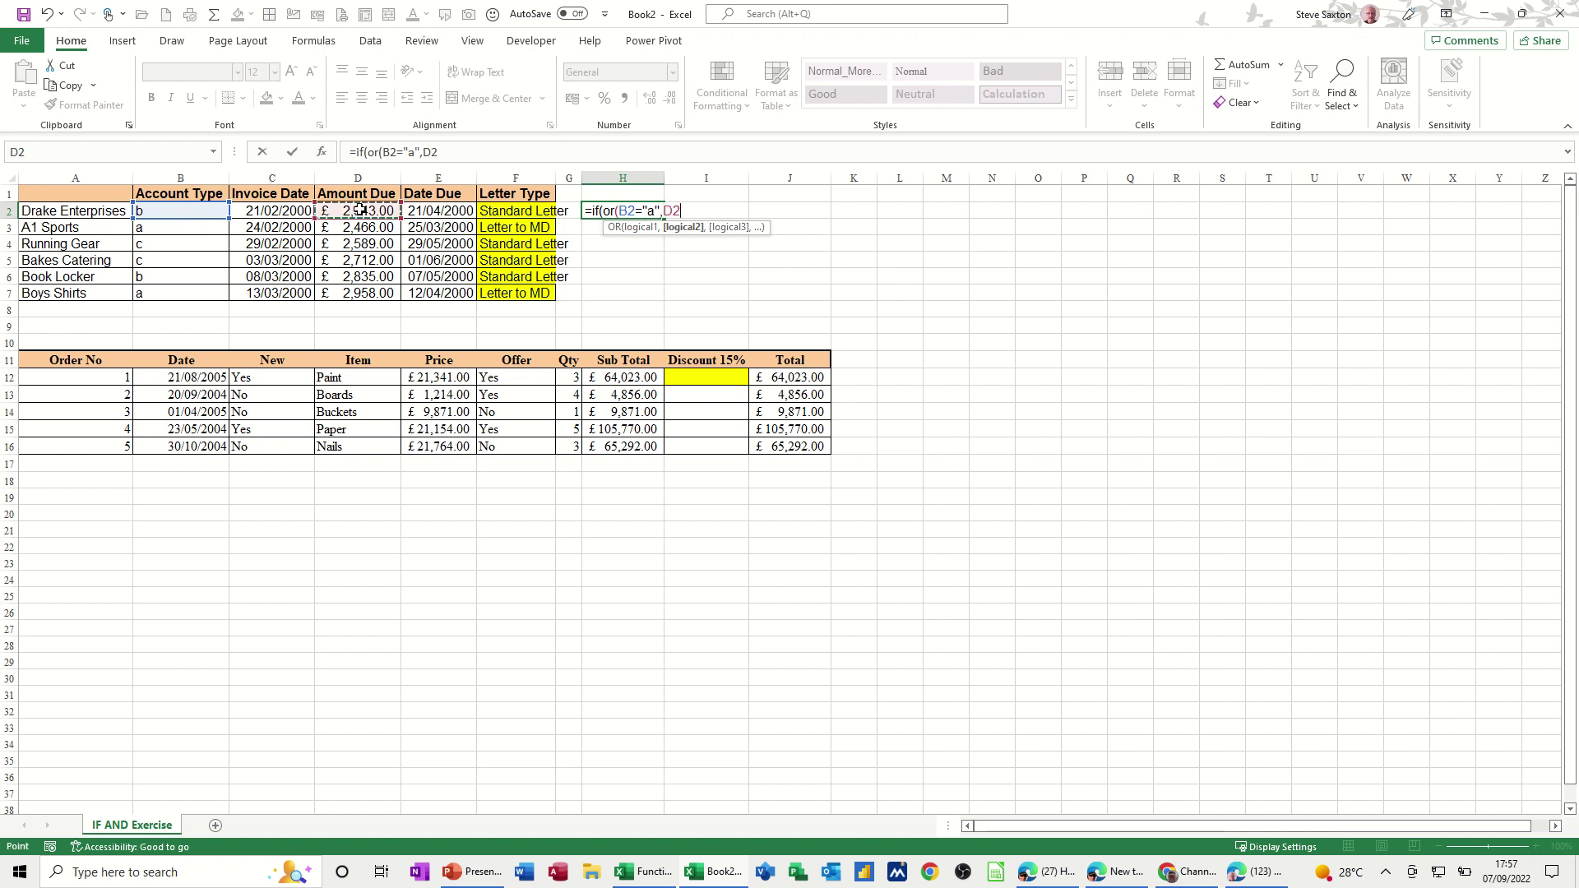
pyautogui.write('>2000')
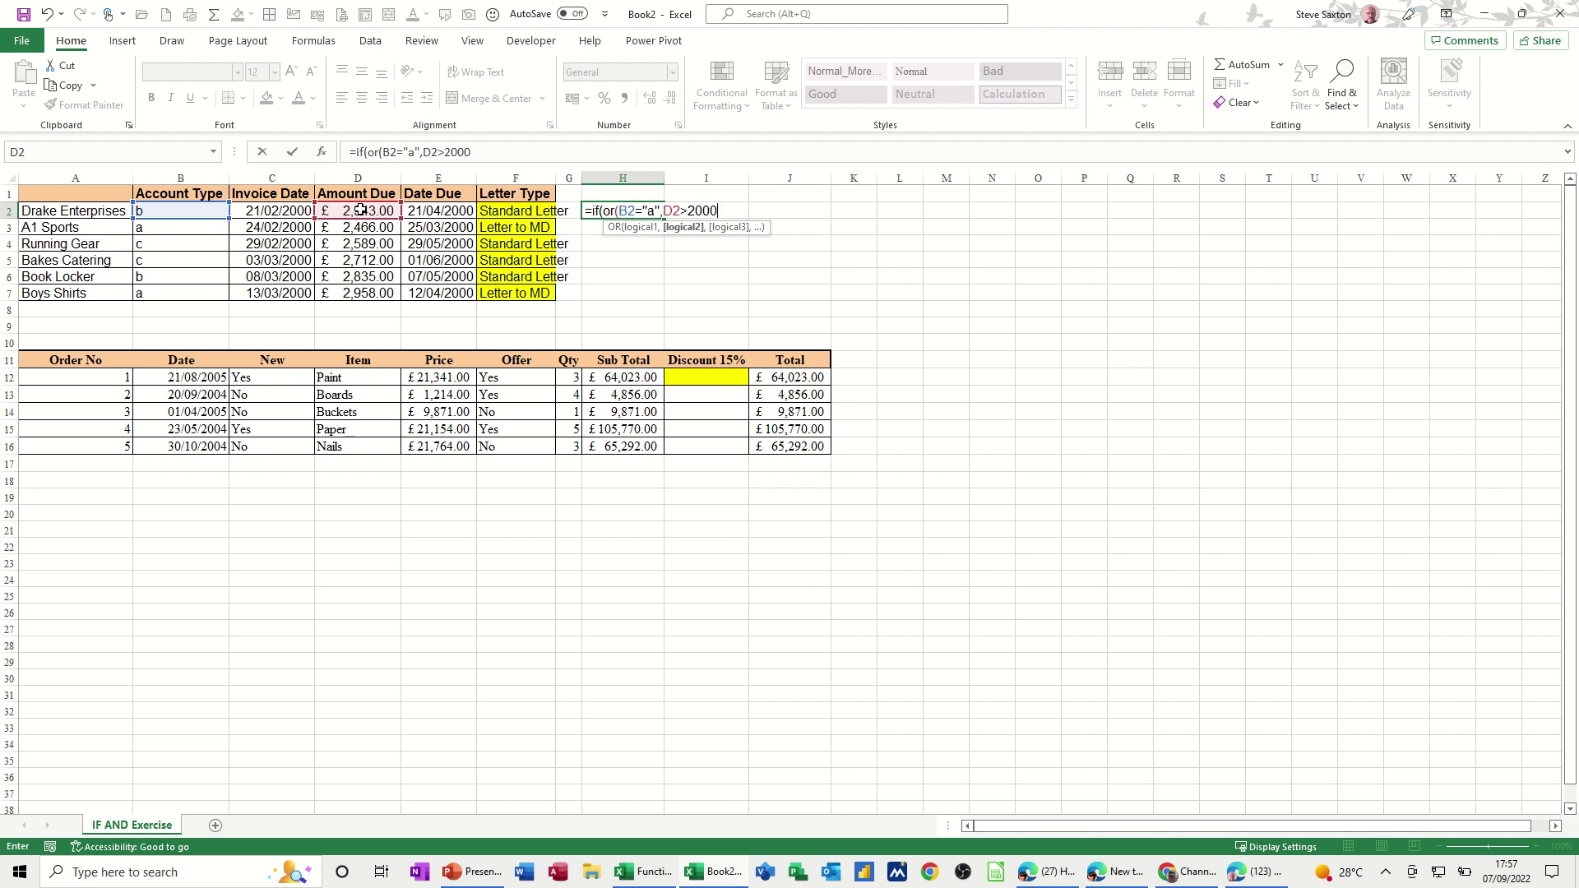
pyautogui.write('),')
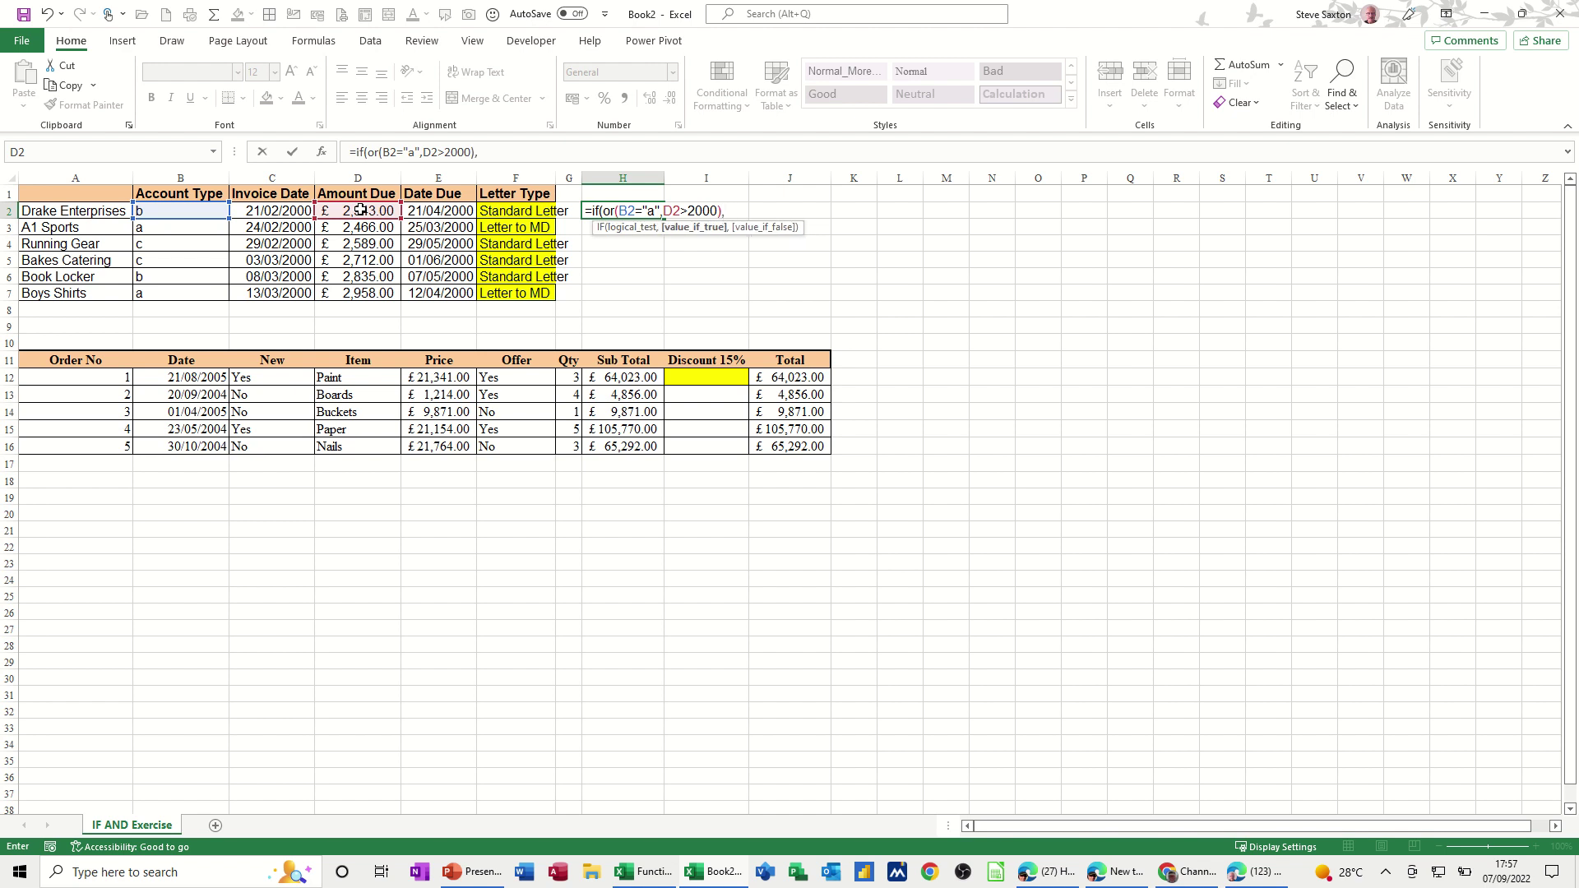
pyautogui.write('"Letter to M')
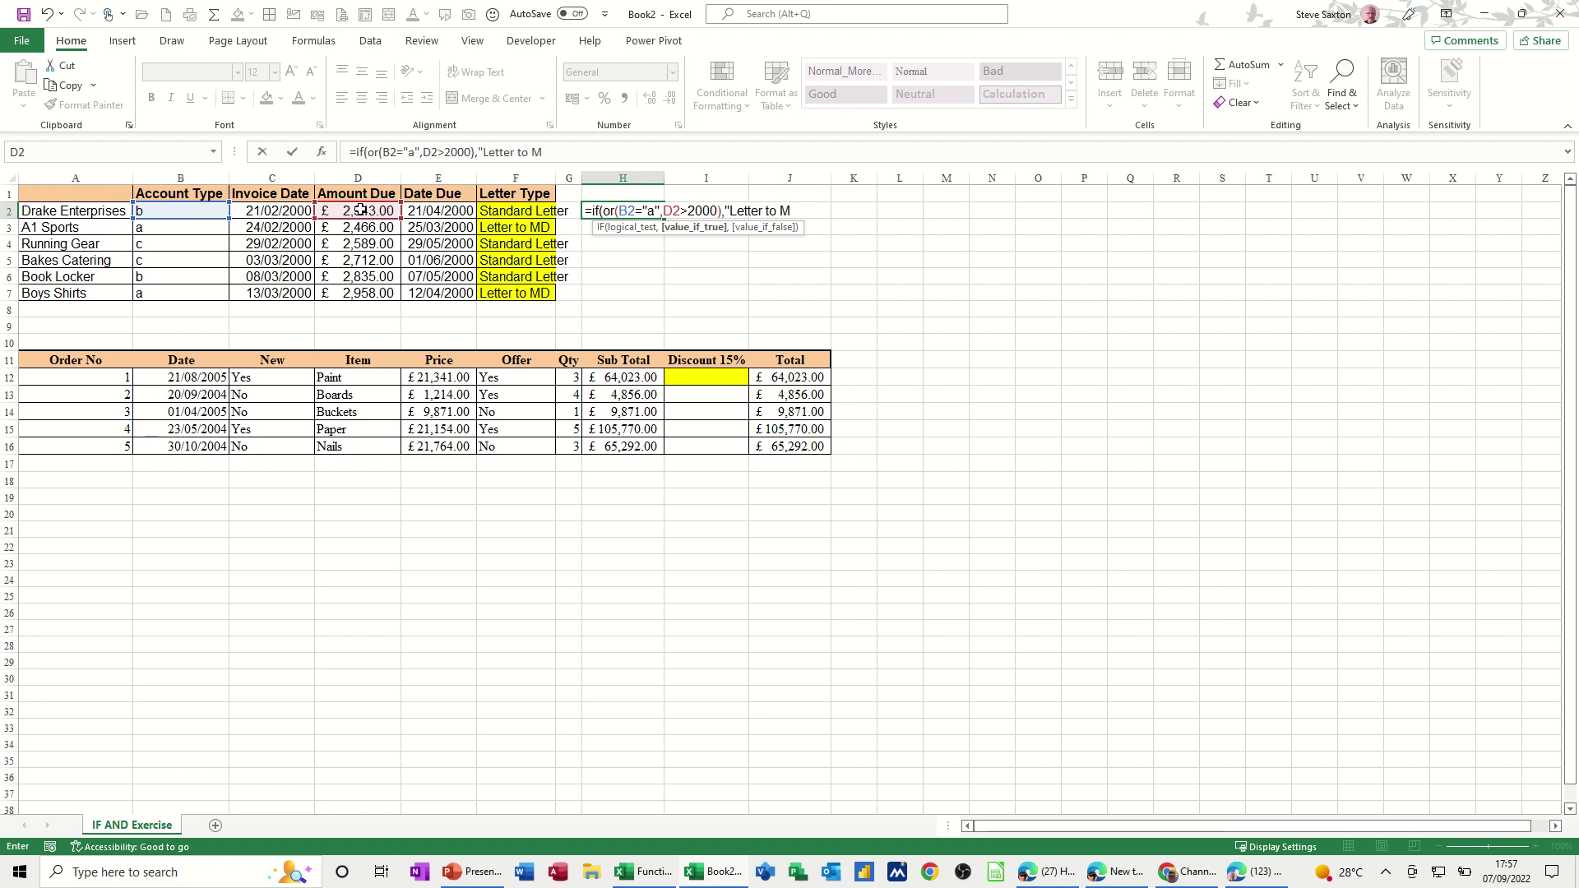
pyautogui.write('D","Standa')
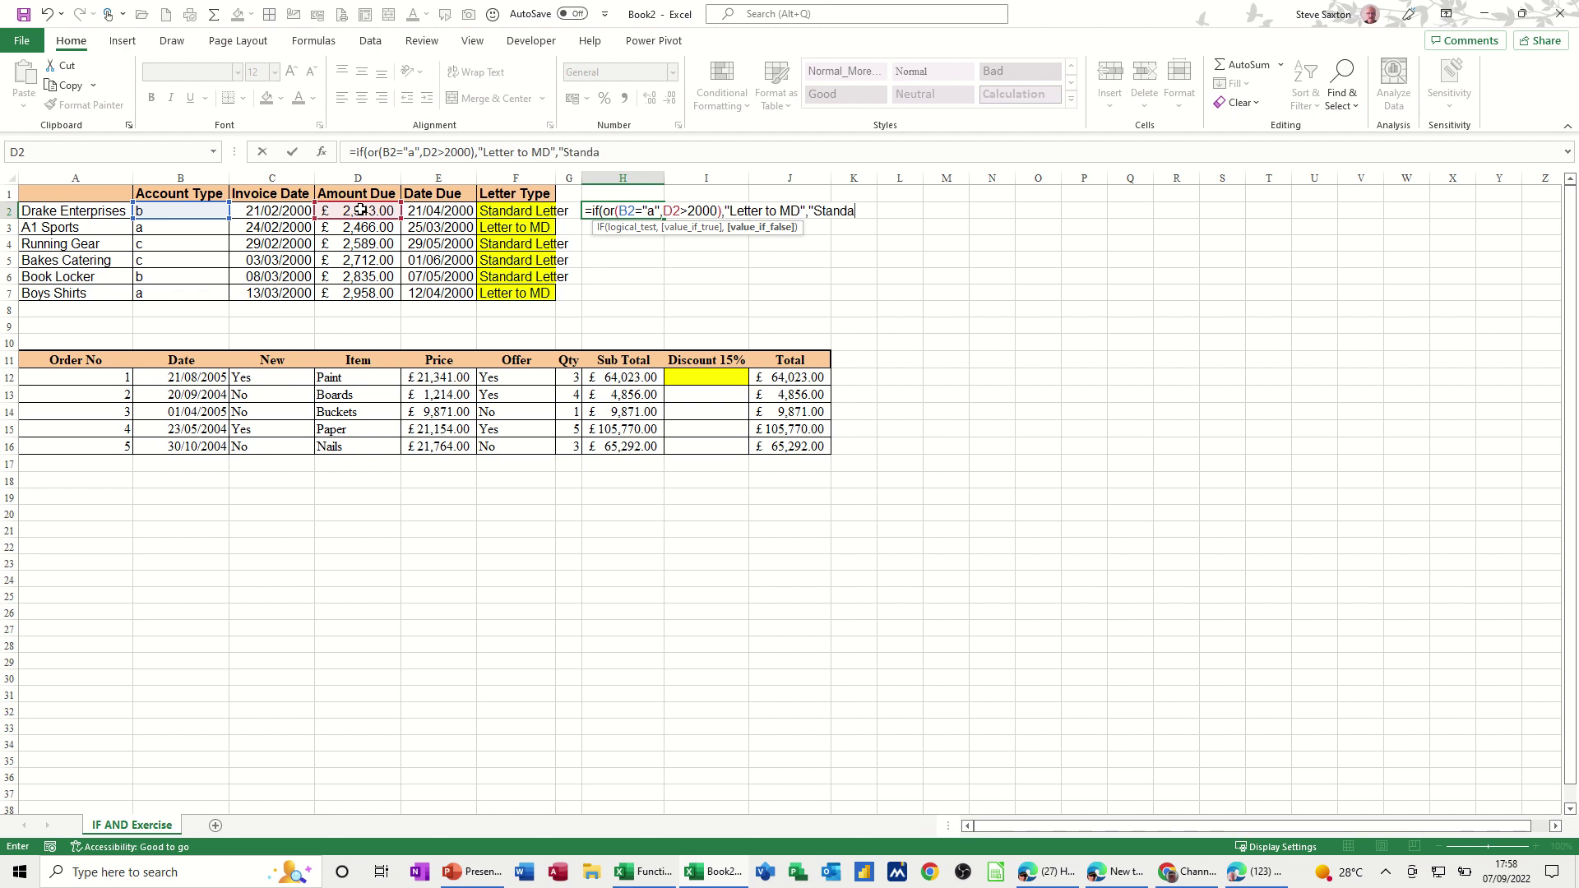
pyautogui.write('rd Letter")')
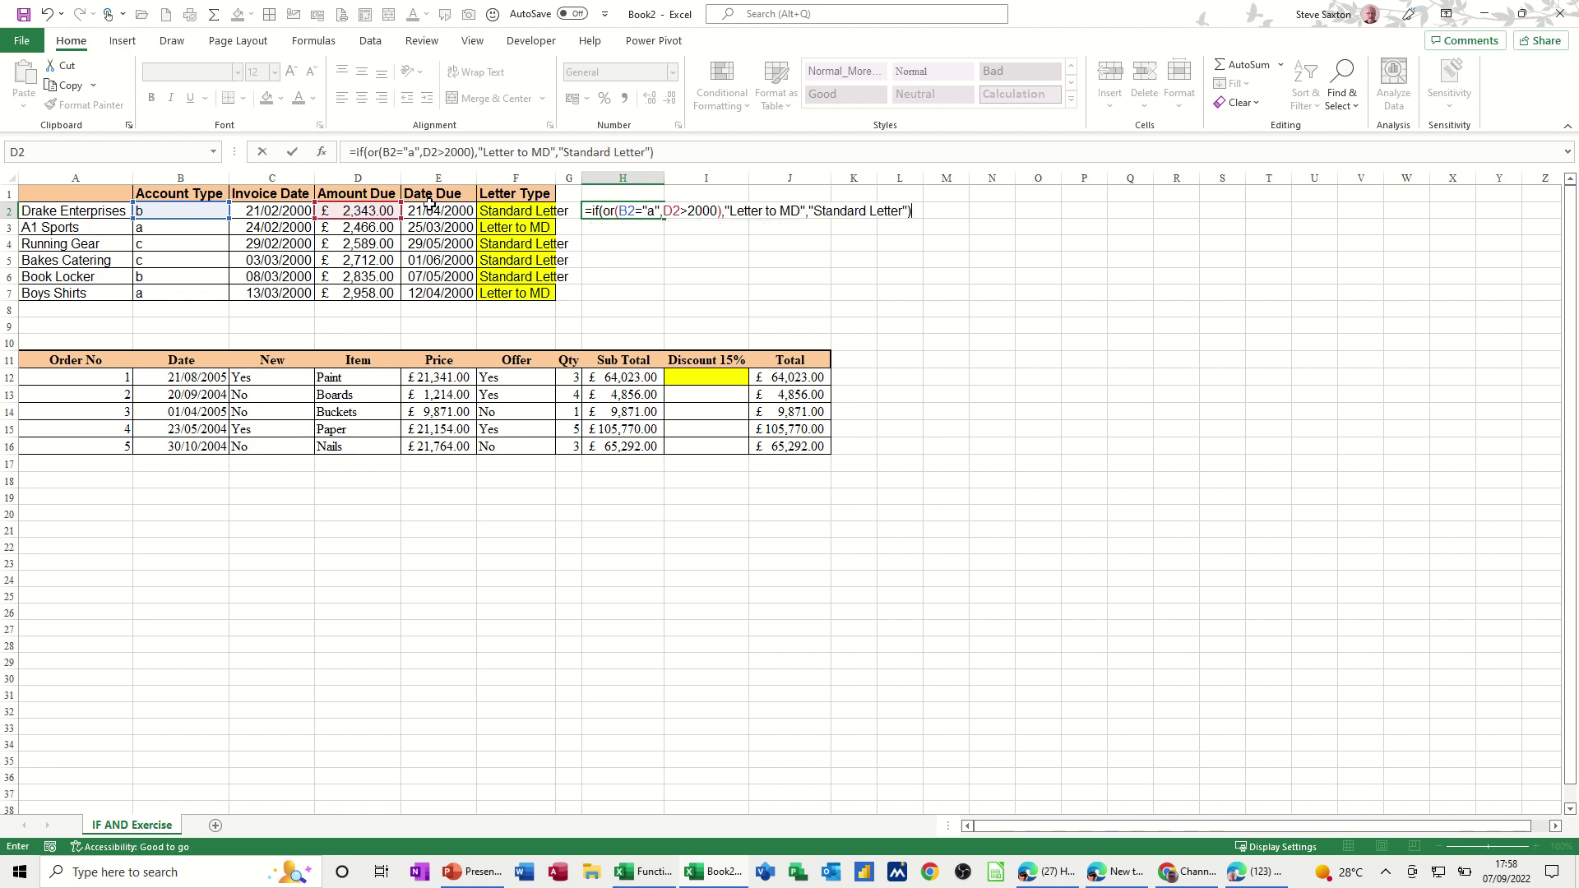
pyautogui.click(293, 153)
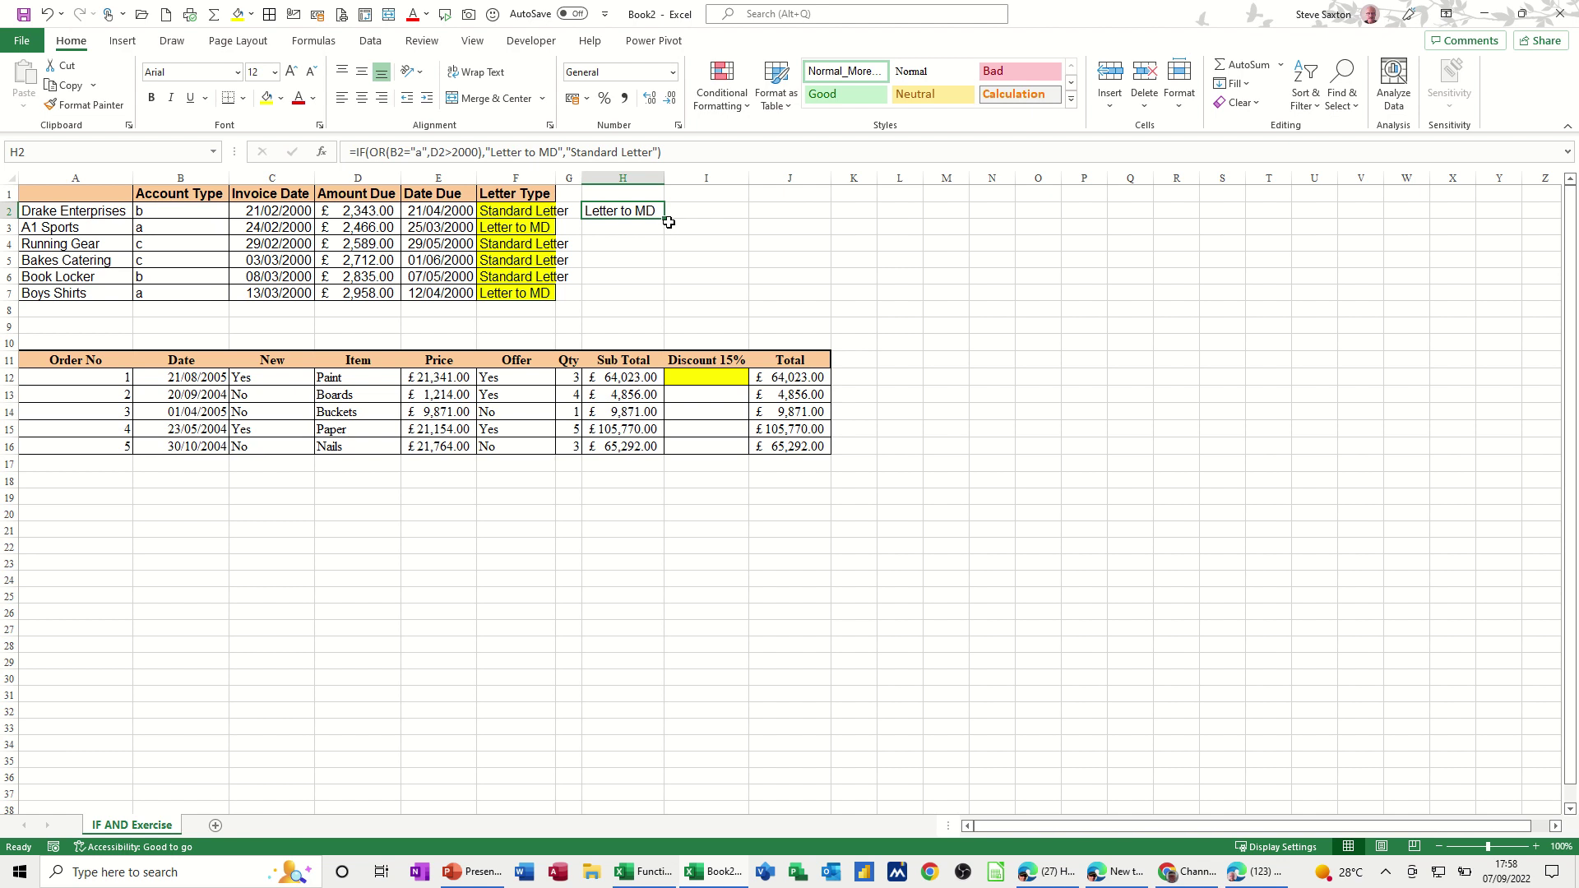
# Fill the H2 letter formula down to H7, then review the Account Type and Amount Due values.
pyautogui.moveTo(669, 222); pyautogui.dragTo(663, 296)
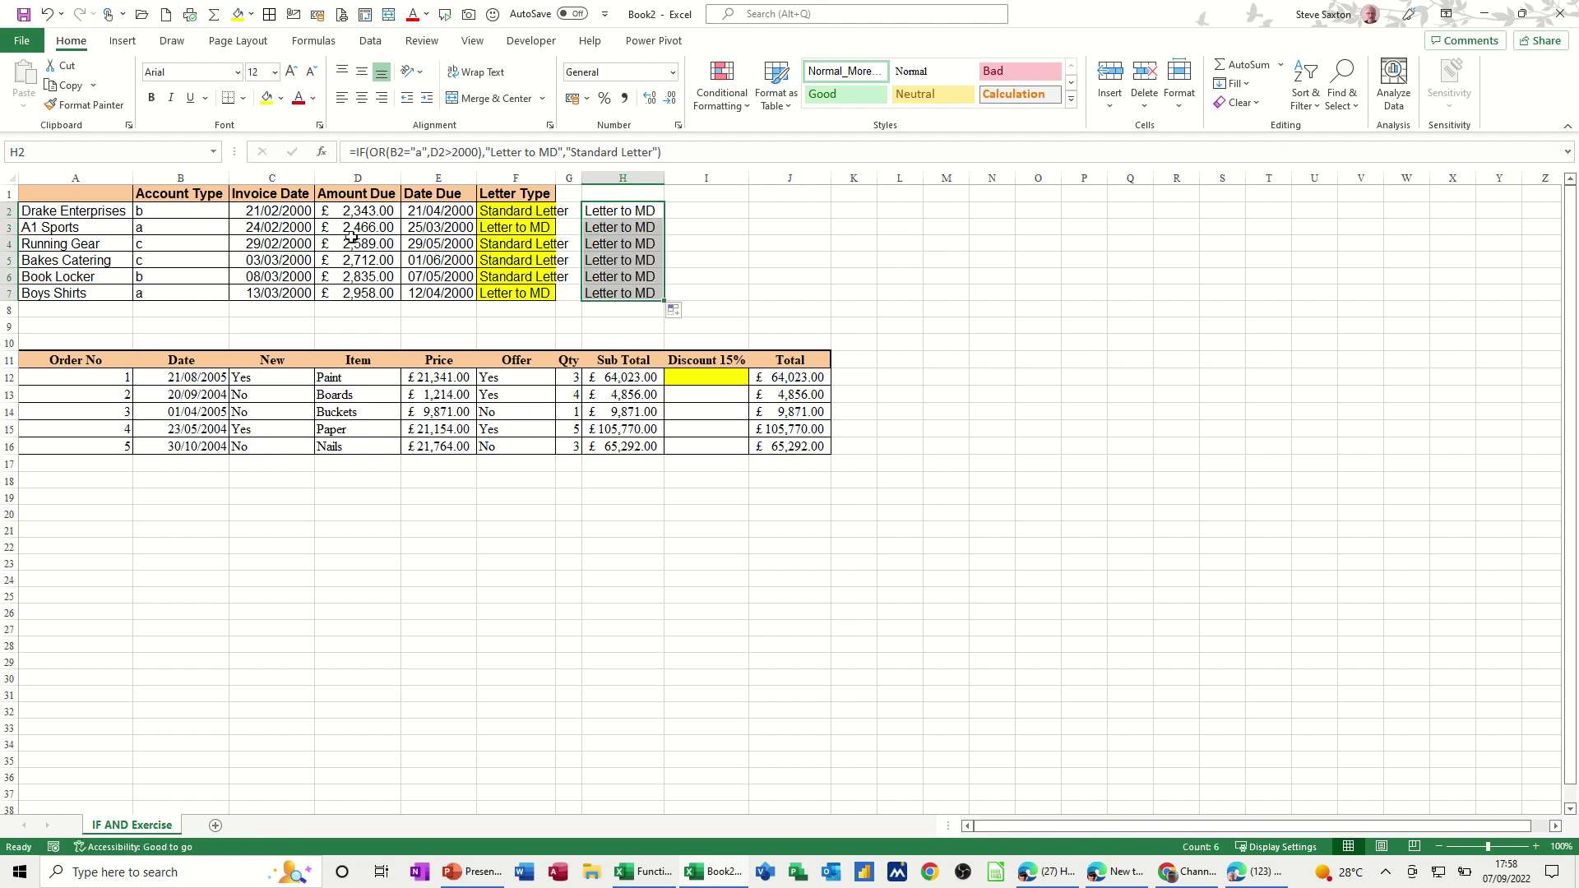
pyautogui.moveTo(201, 215); pyautogui.dragTo(197, 281)
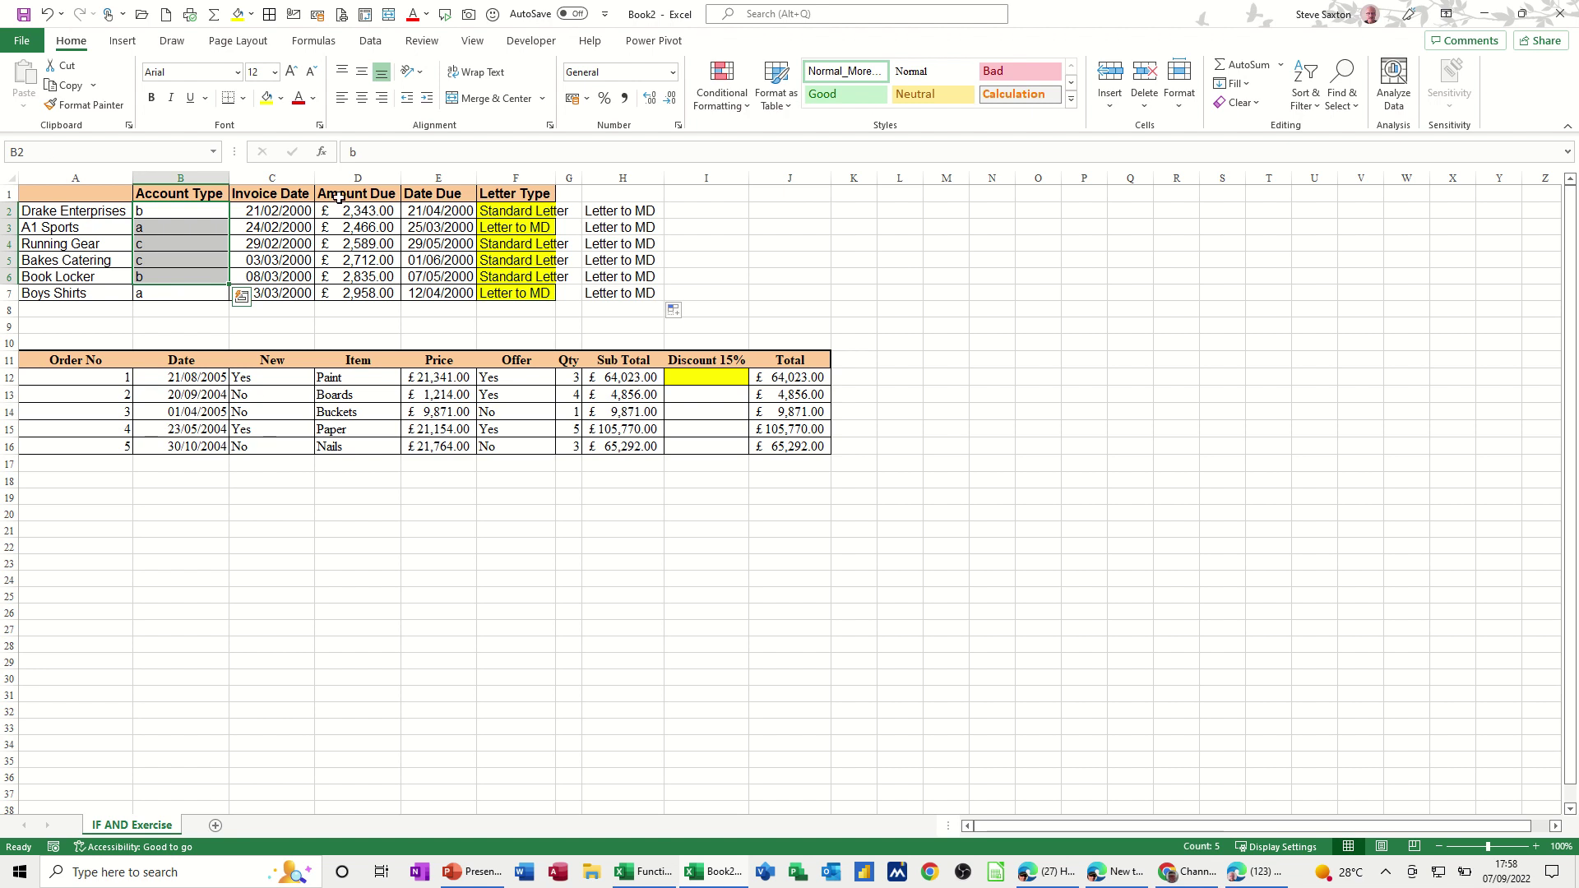
pyautogui.moveTo(344, 207); pyautogui.dragTo(344, 293)
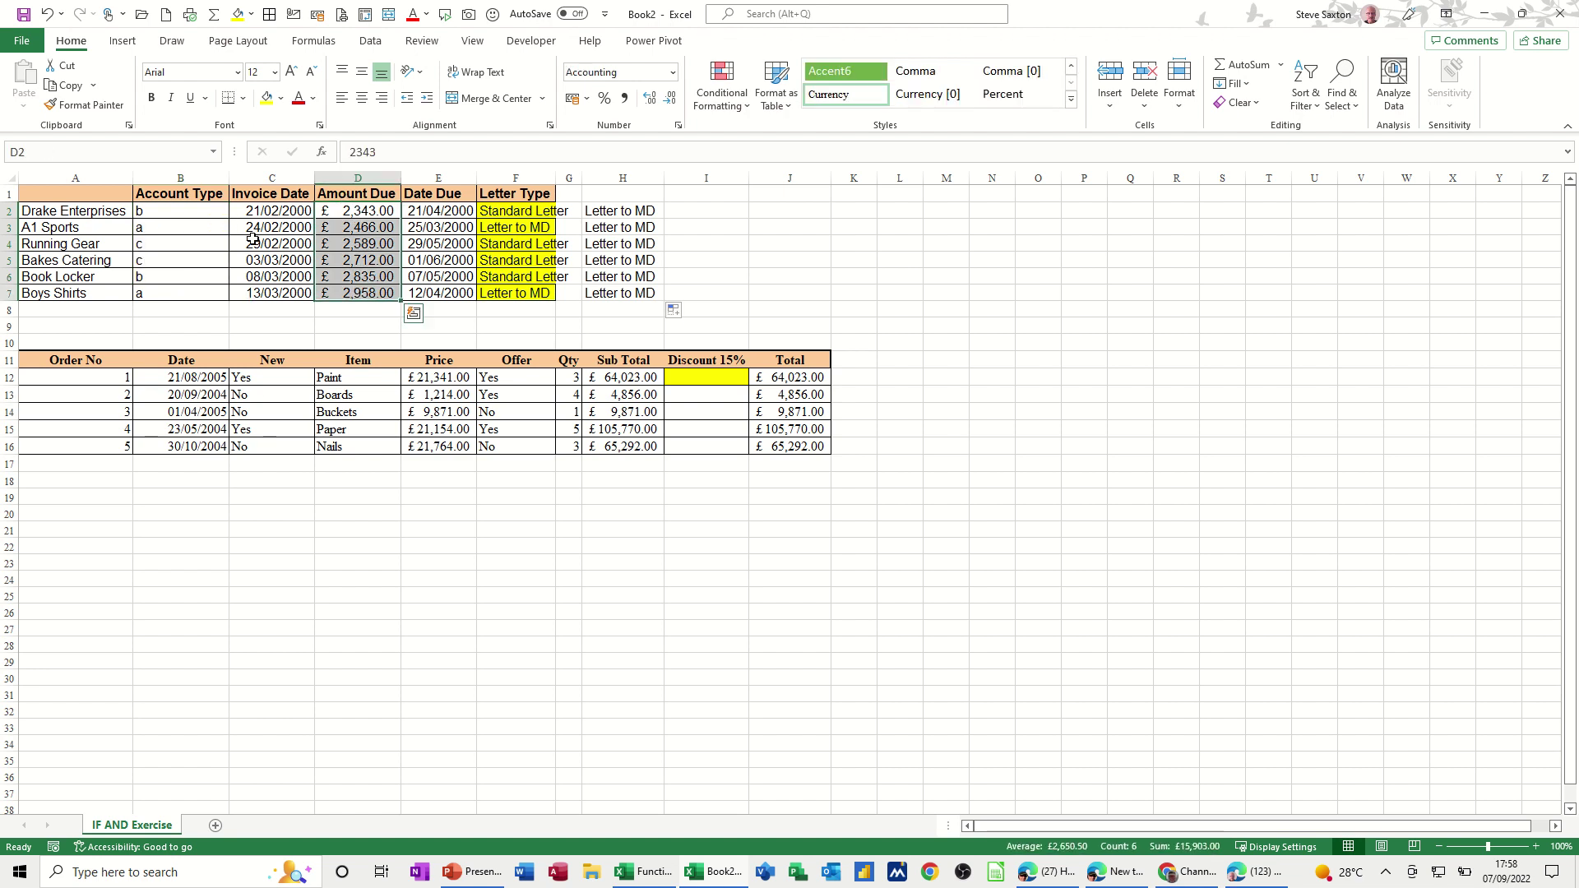
pyautogui.moveTo(183, 212); pyautogui.dragTo(185, 286)
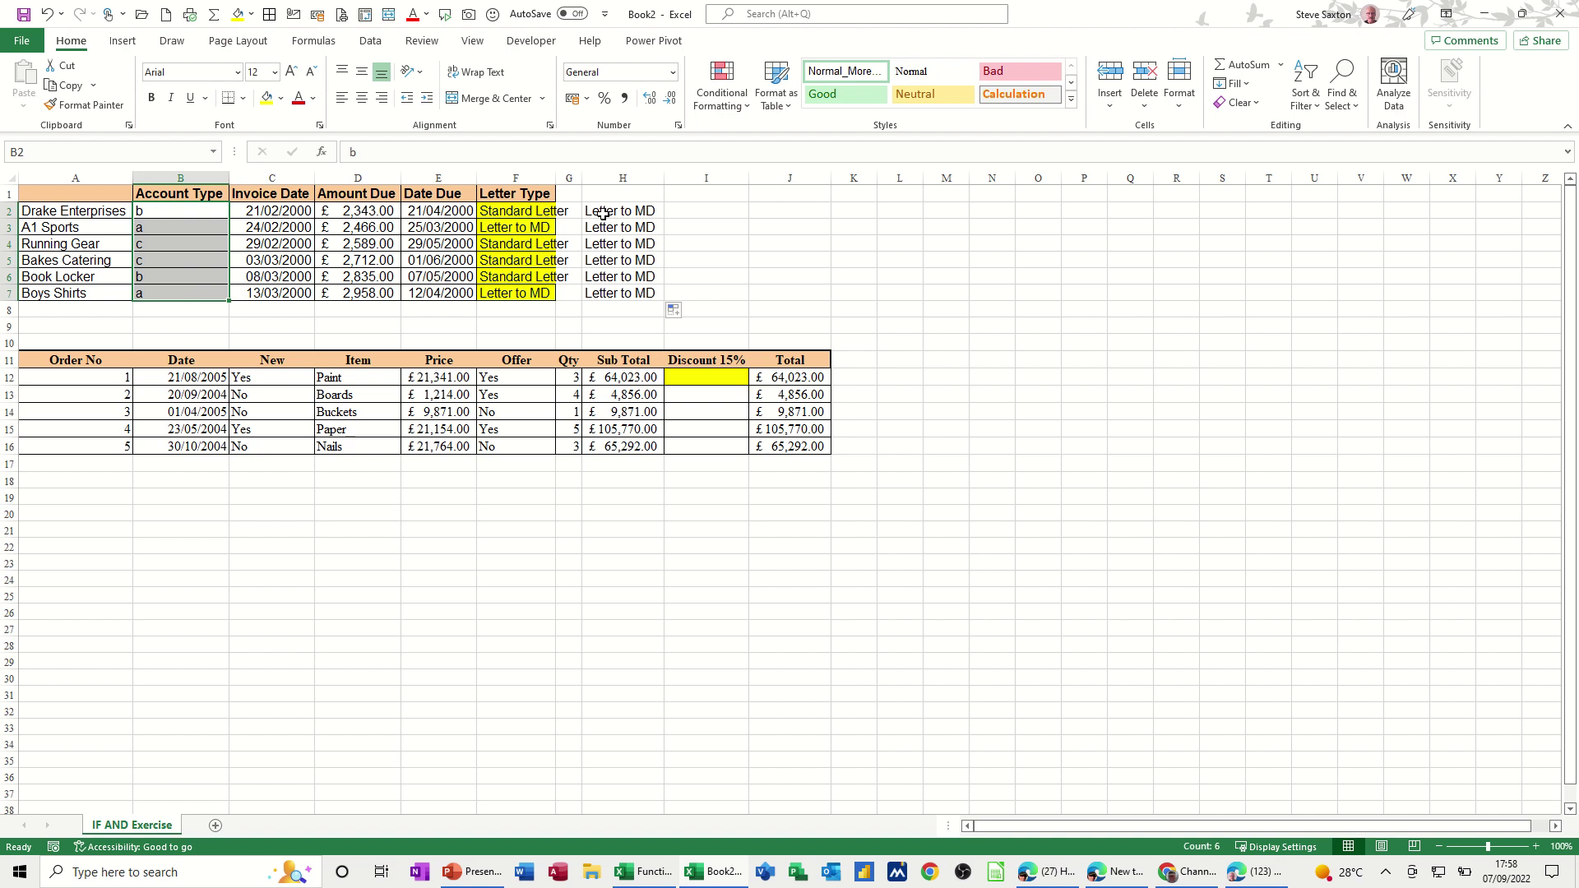
# Enter =IF(AND(C12="yes",F12="yes"),H12*.15,0) in I12 for order 1's discount.
pyautogui.click(705, 377)
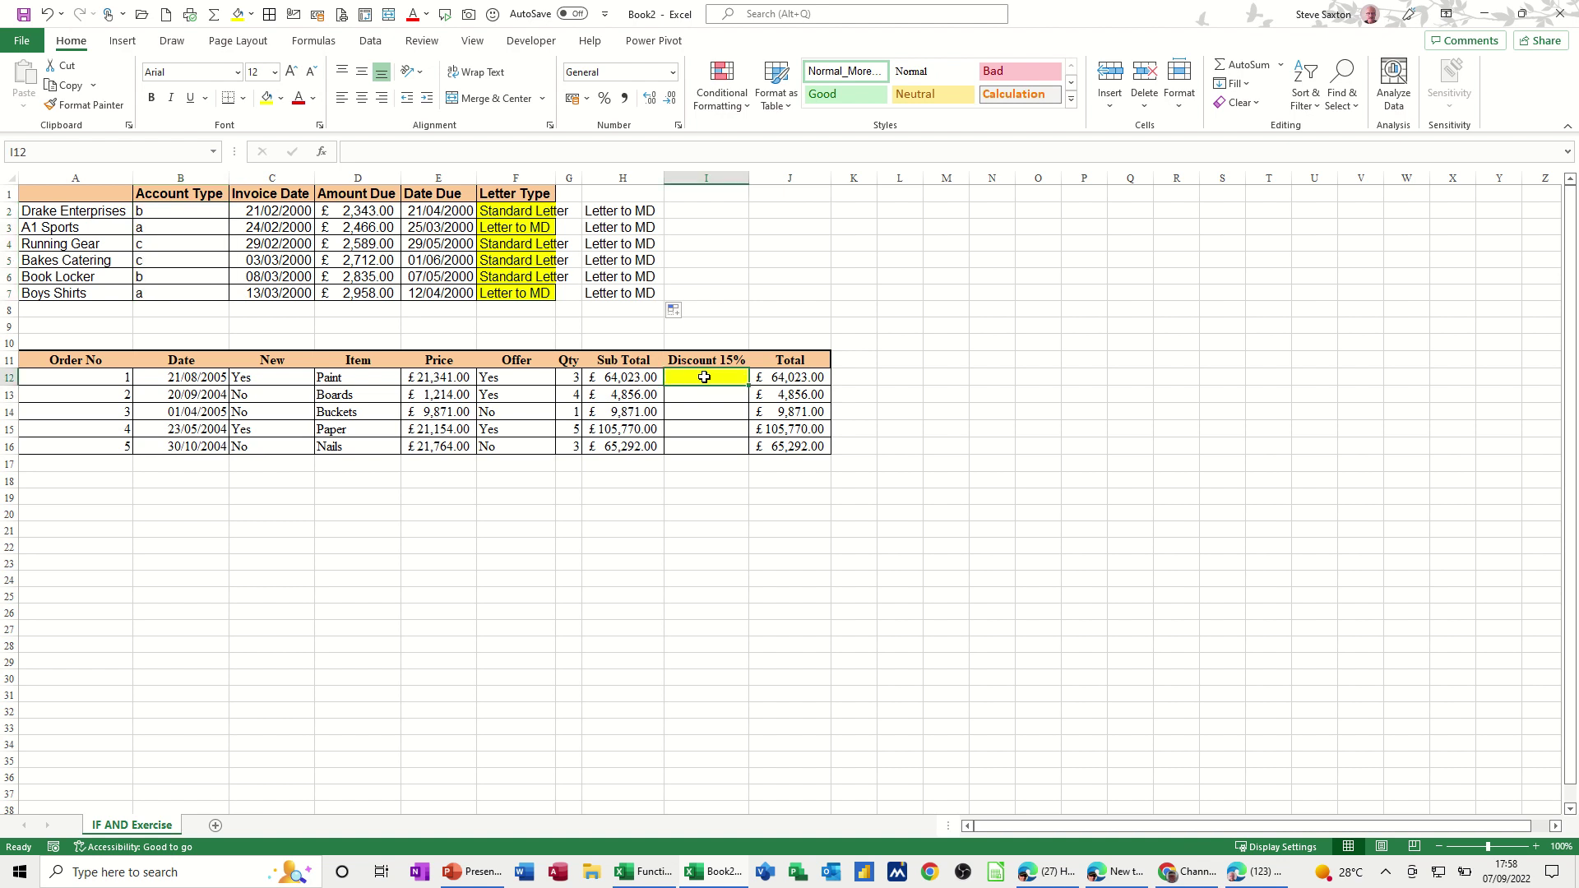
pyautogui.click(264, 378)
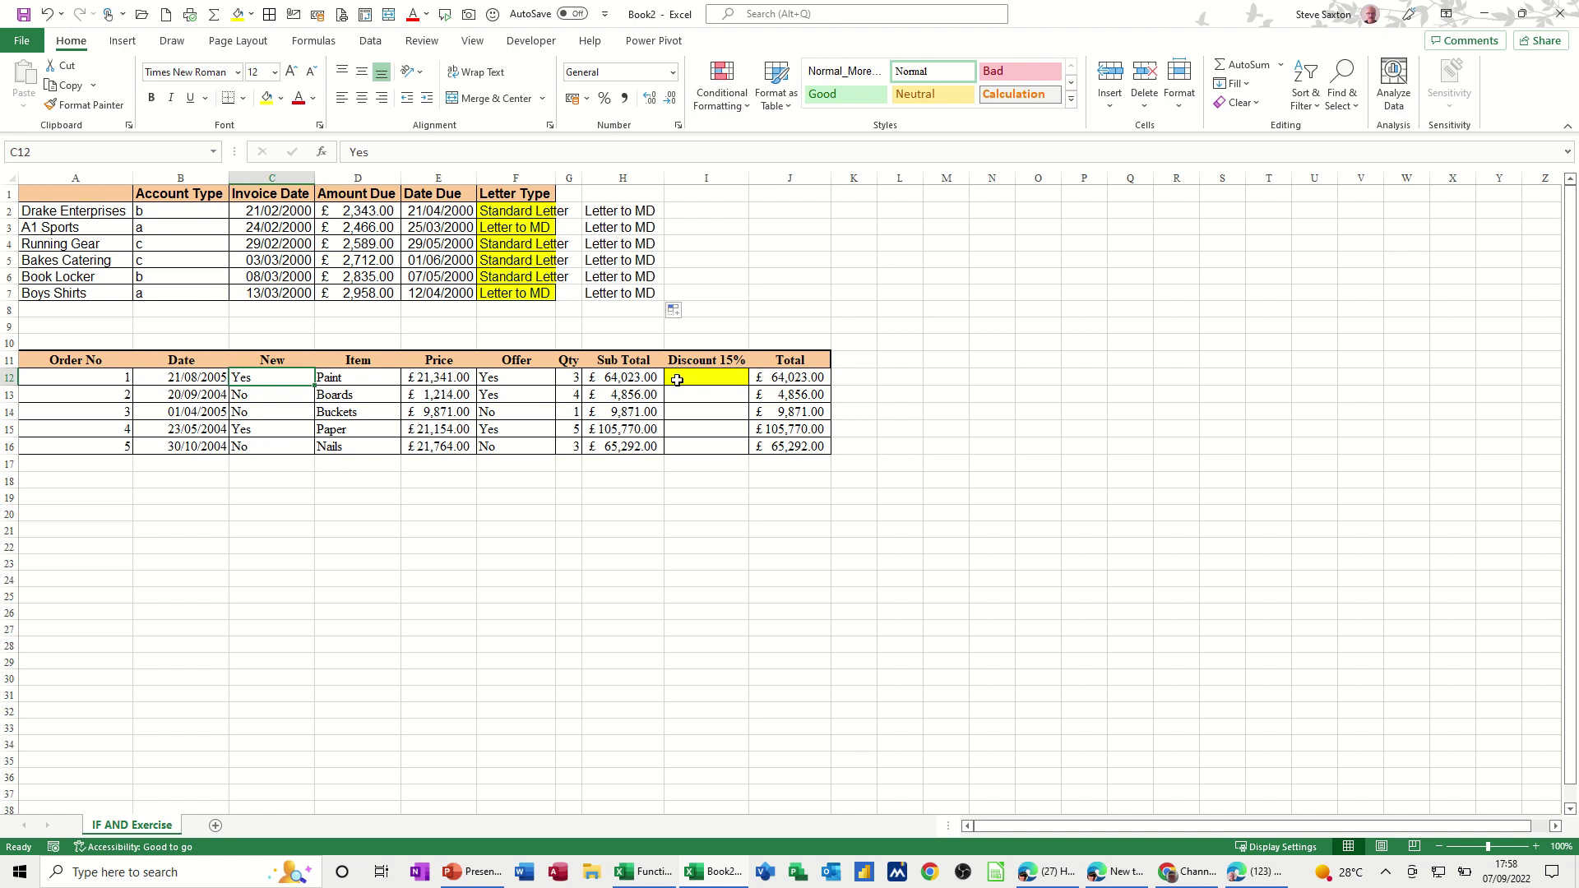
pyautogui.click(682, 381)
pyautogui.write('=if(')
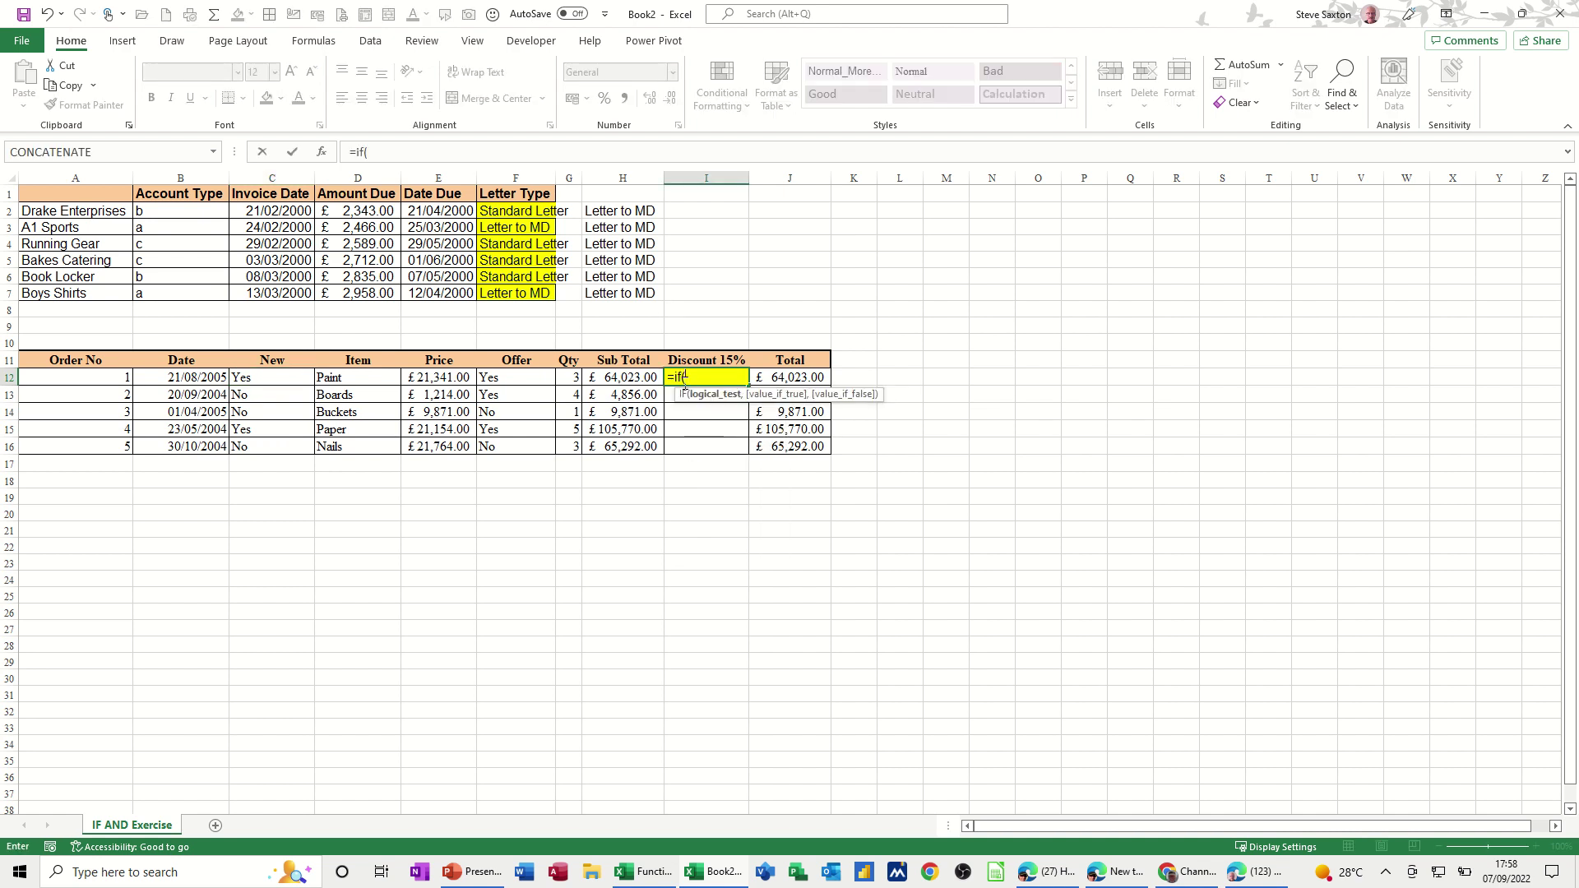
pyautogui.write('and(')
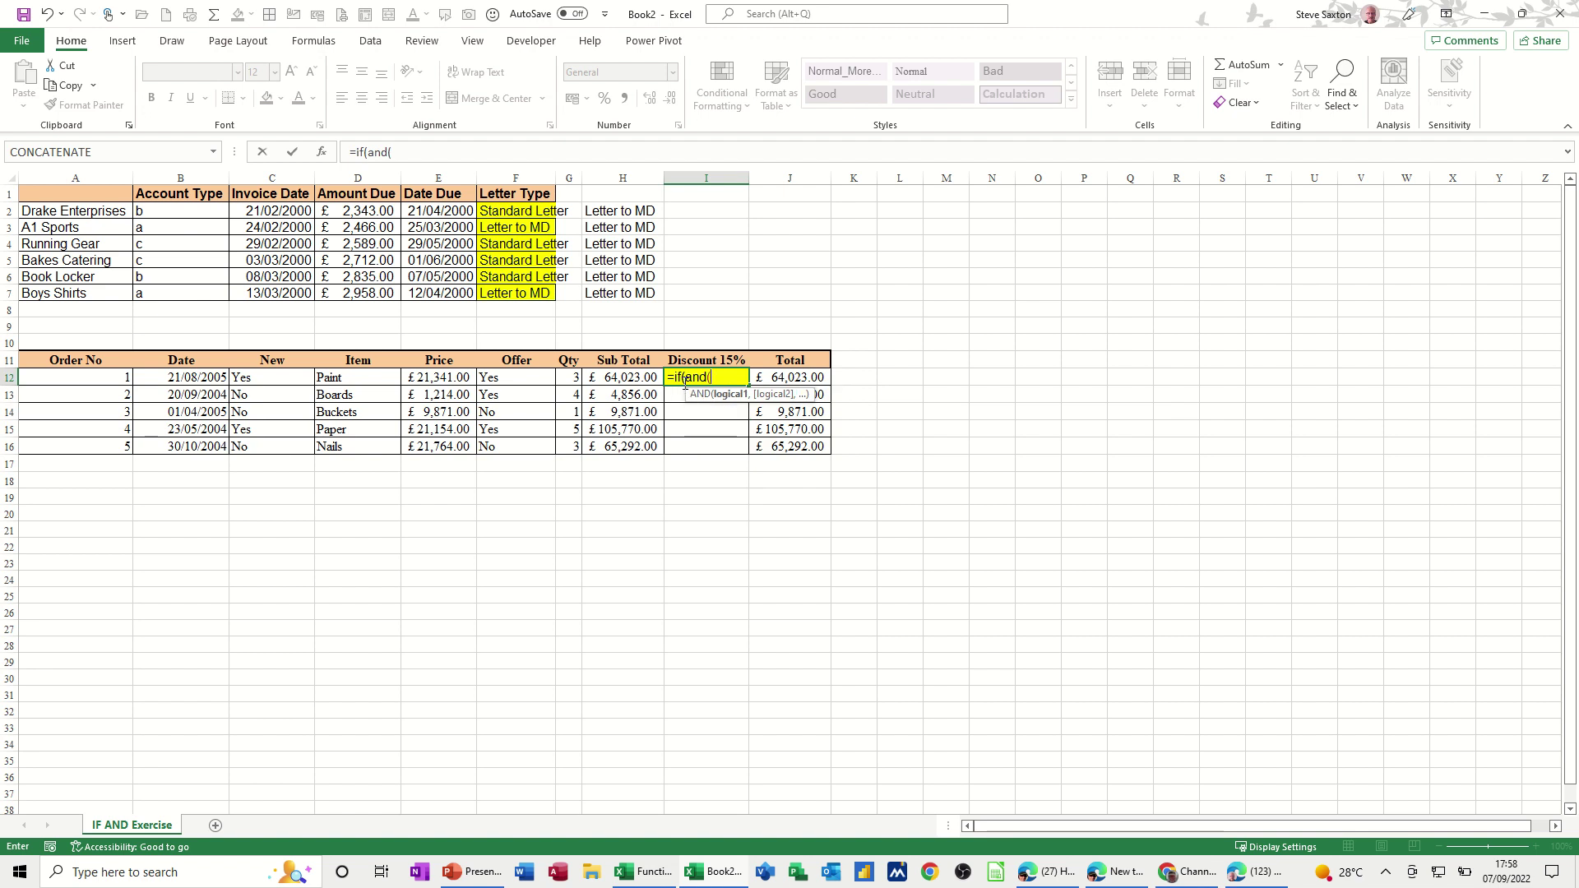
pyautogui.click(272, 381)
pyautogui.write('=')
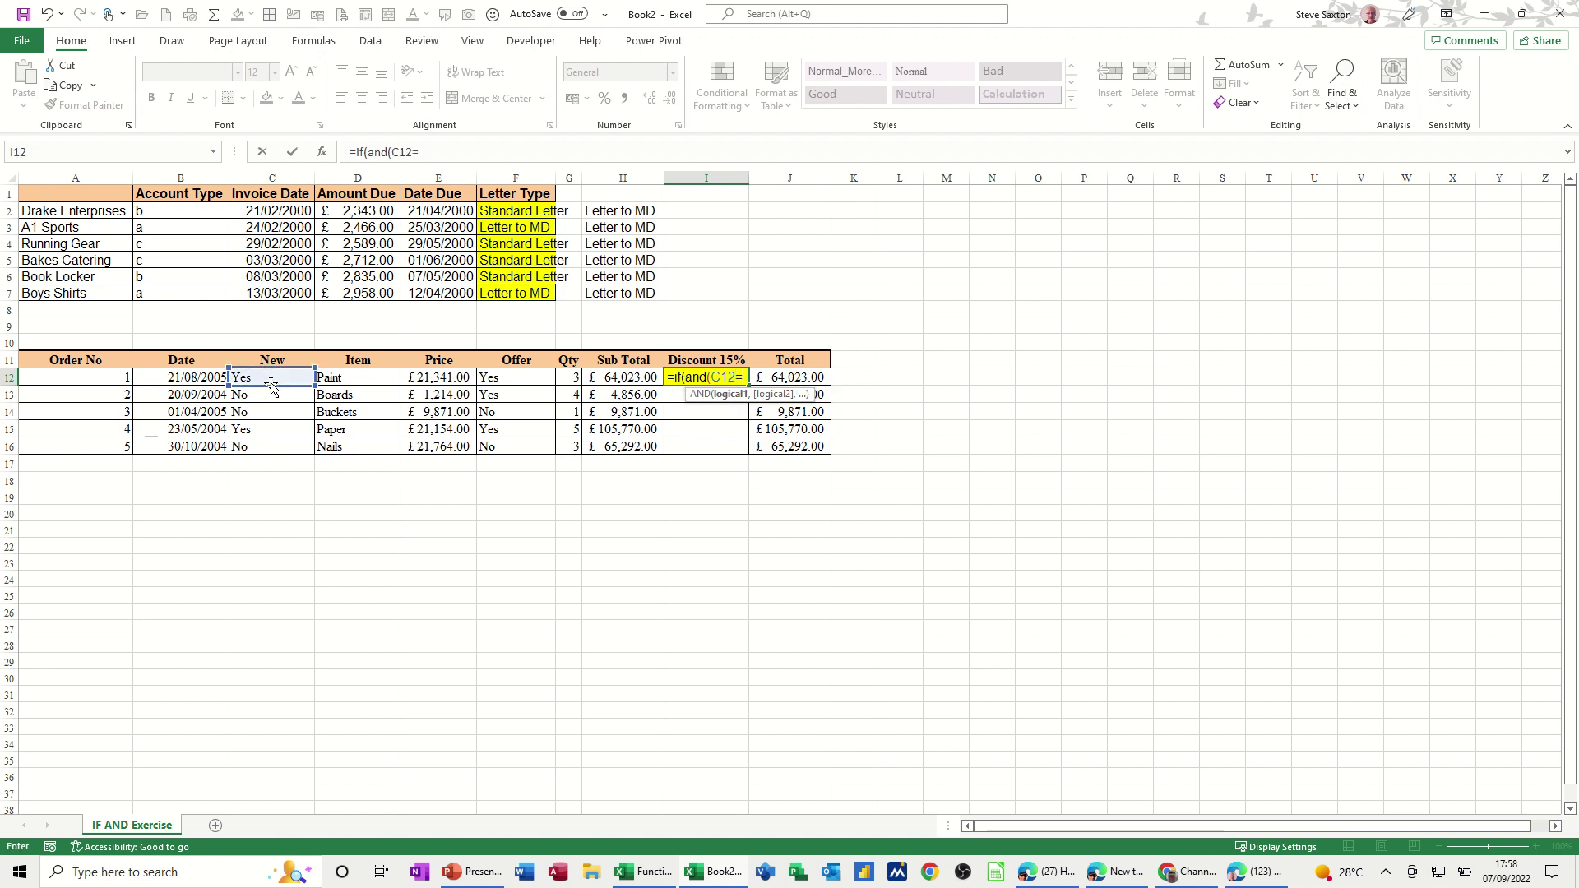
pyautogui.write('"yes"')
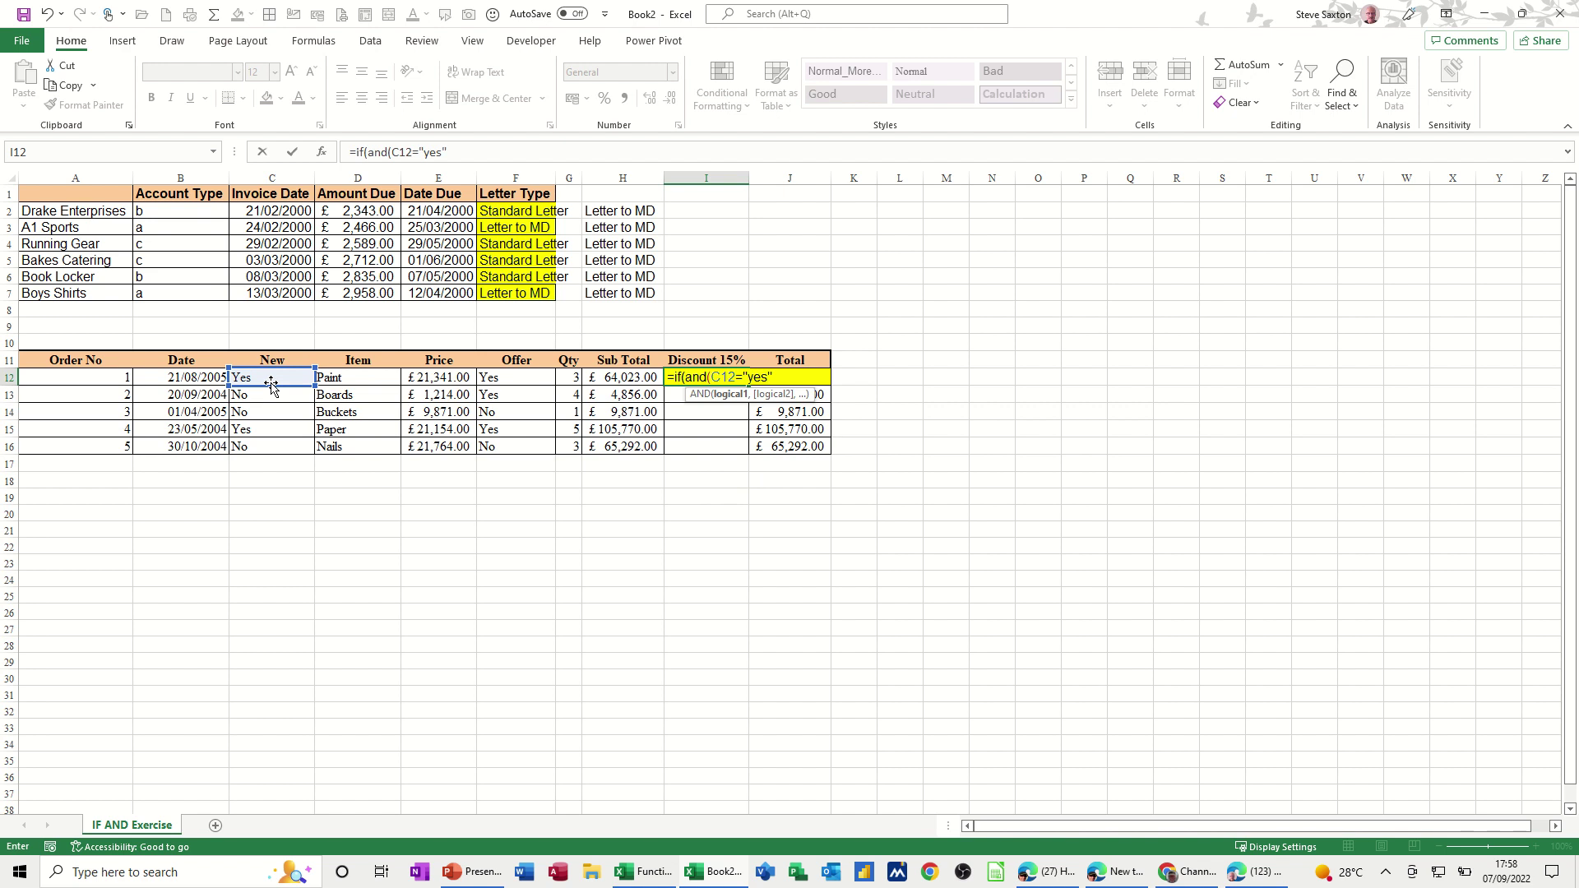
pyautogui.write(',')
pyautogui.click(486, 384)
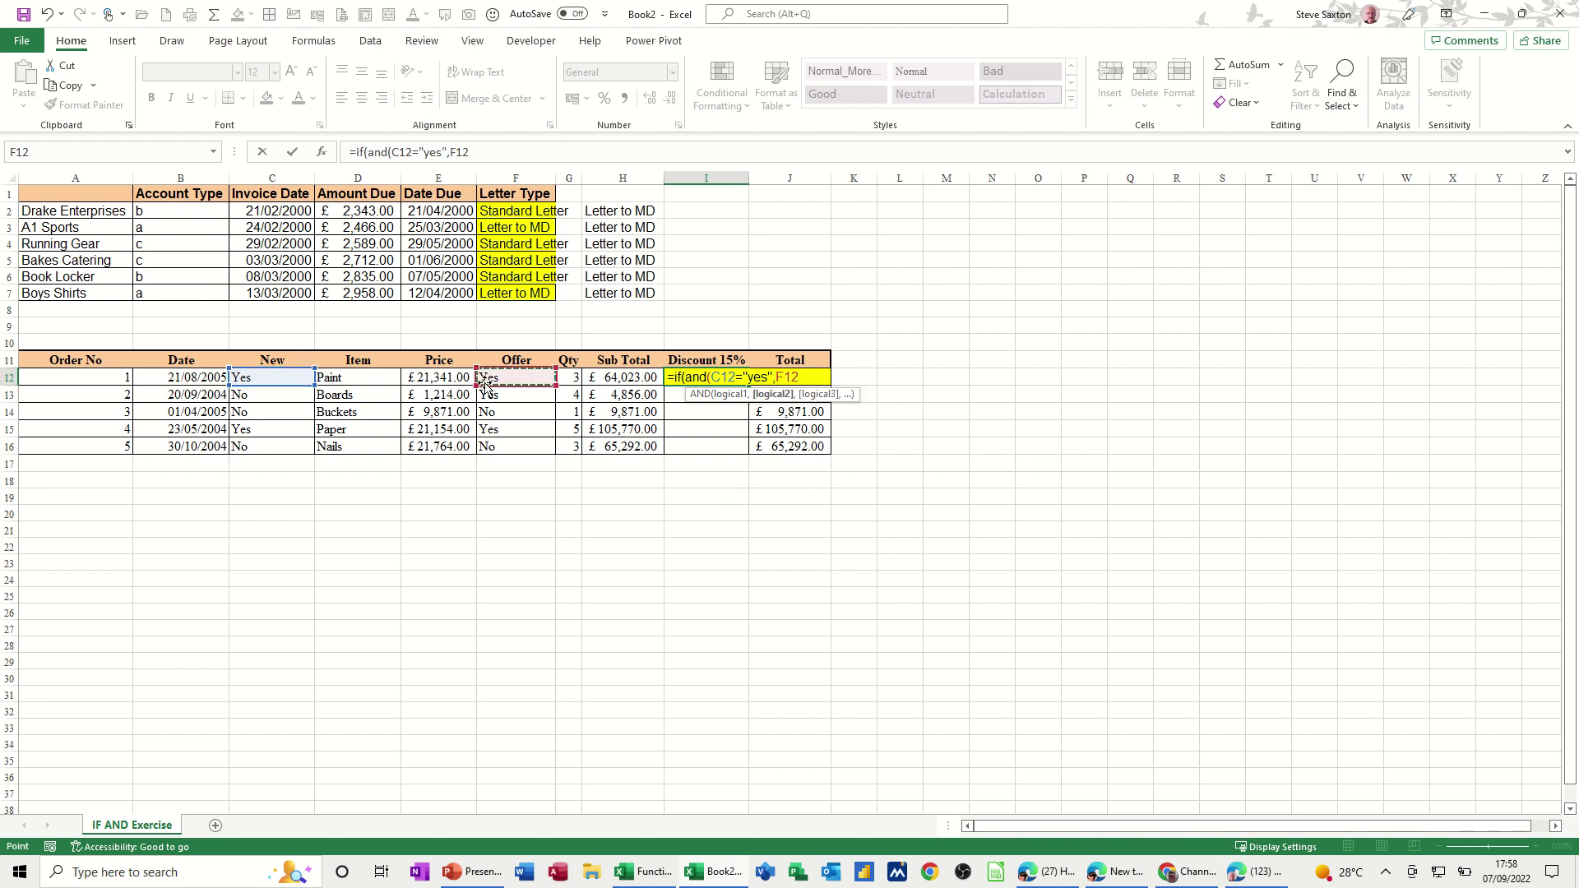
pyautogui.write('="yes"')
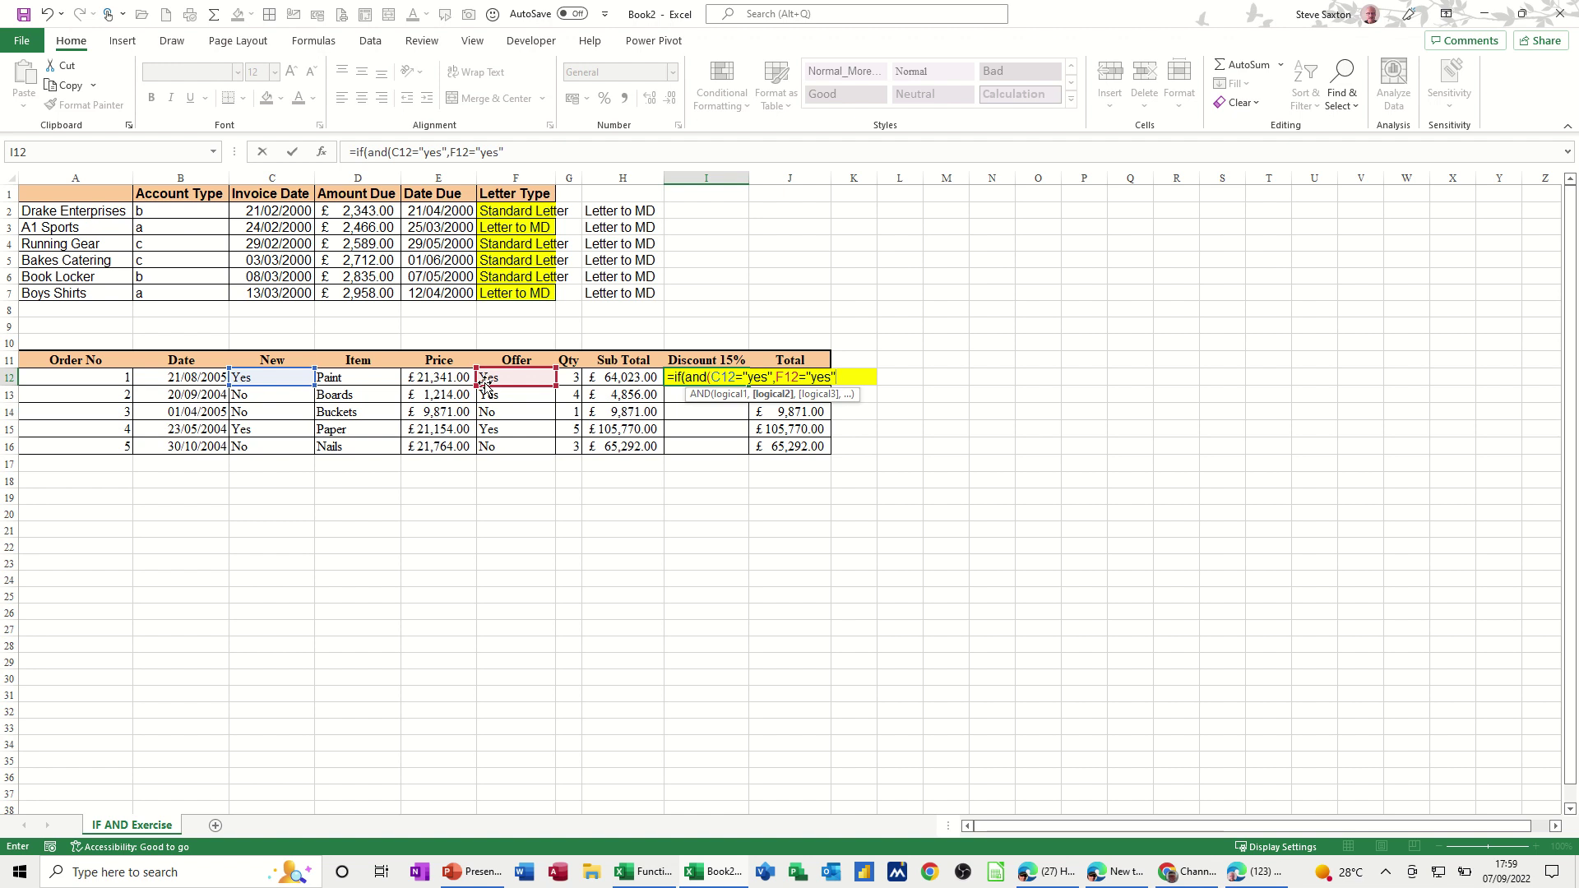
pyautogui.write(')')
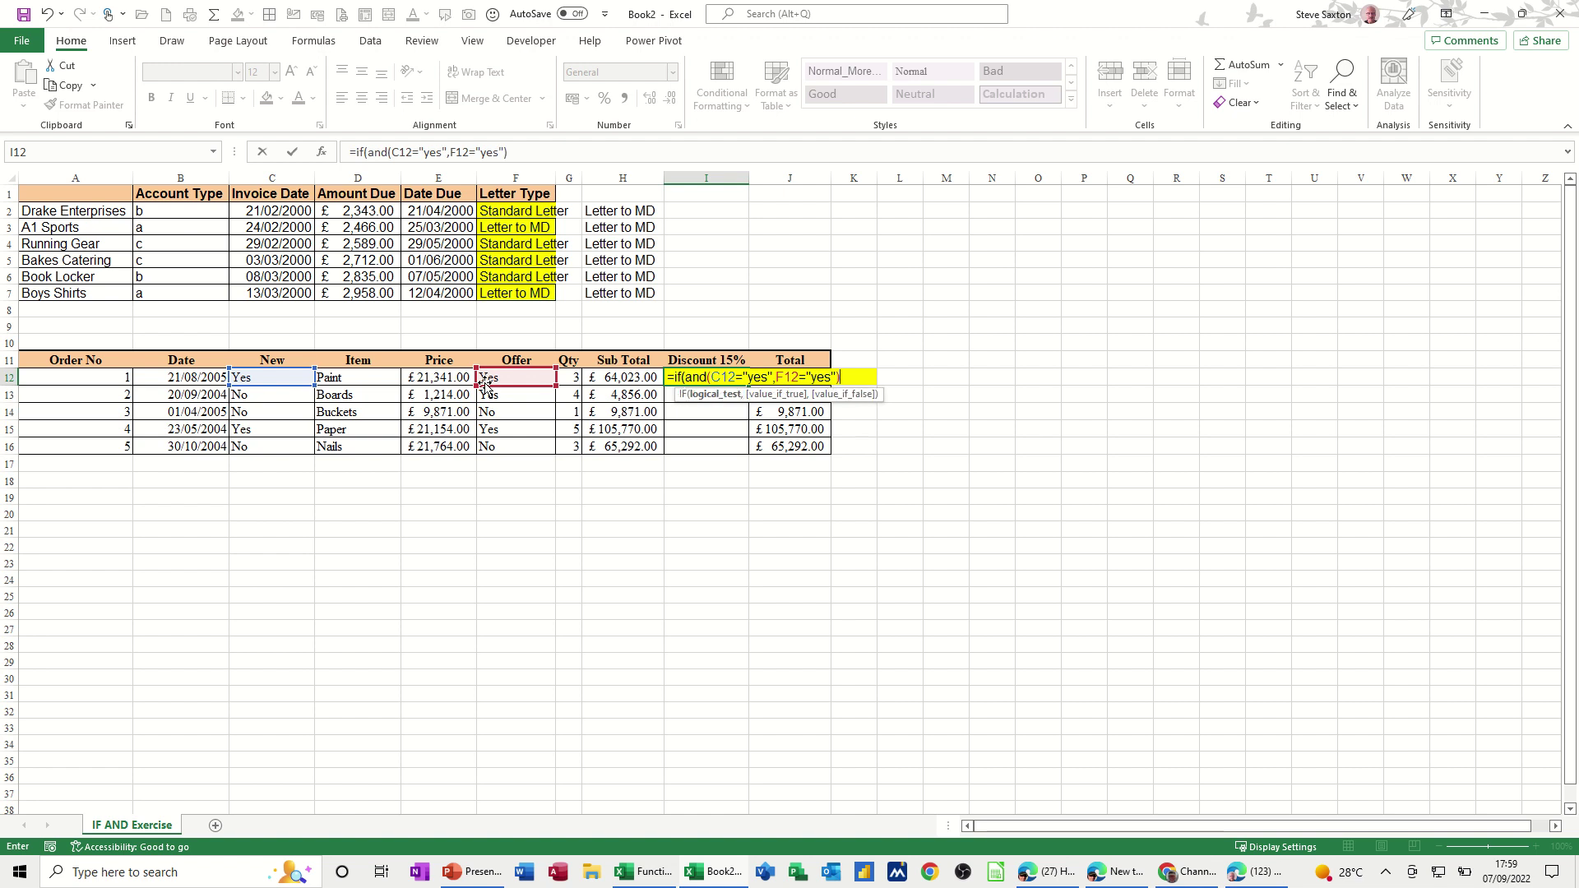
pyautogui.write(',')
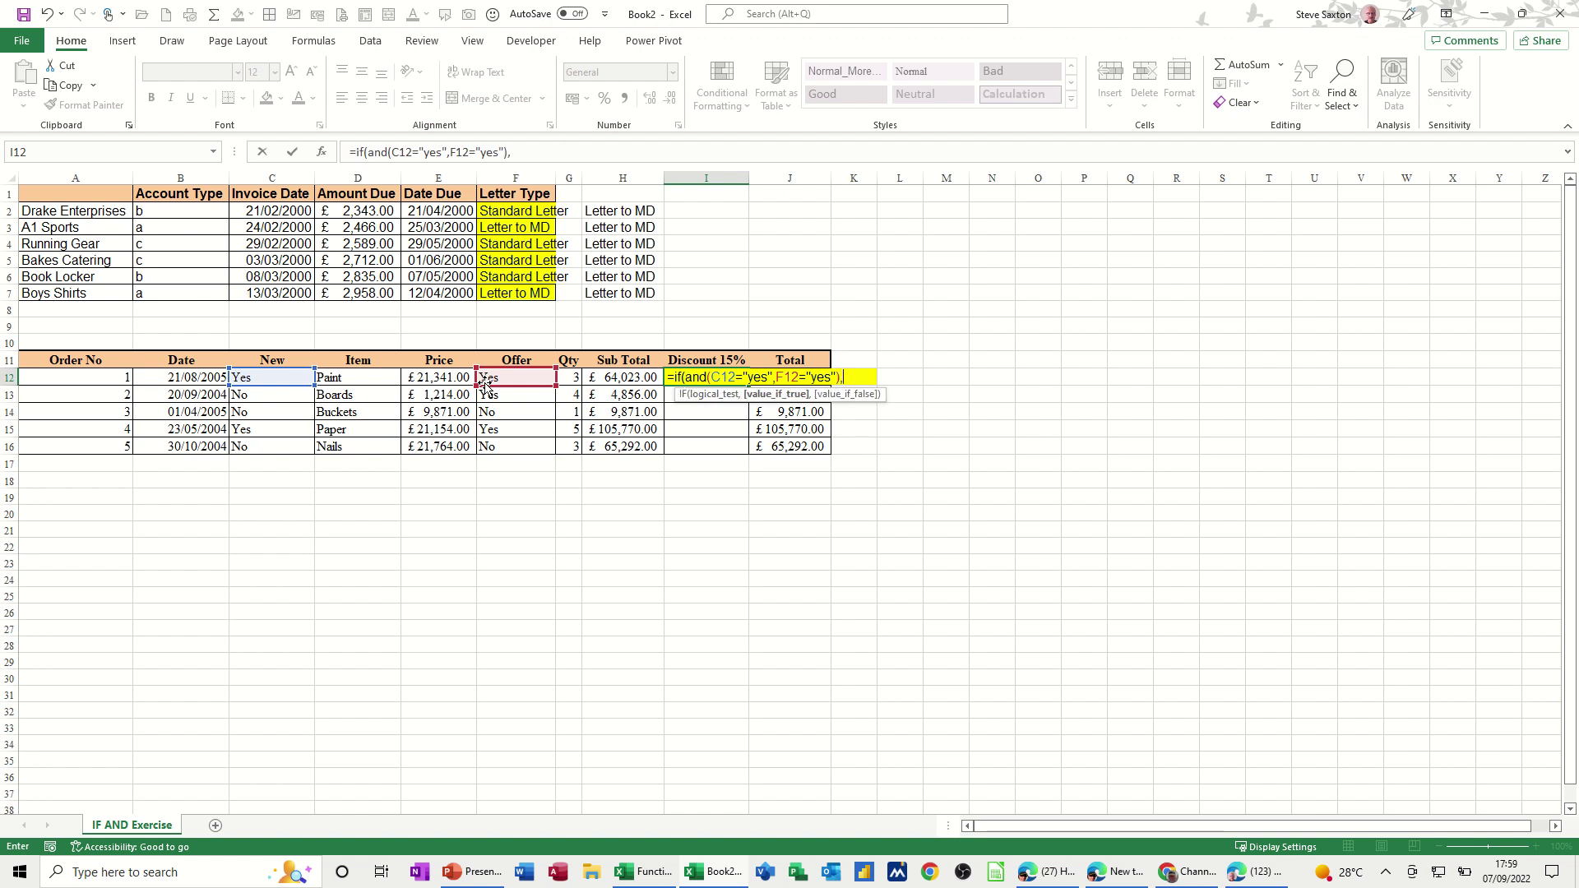
pyautogui.click(613, 380)
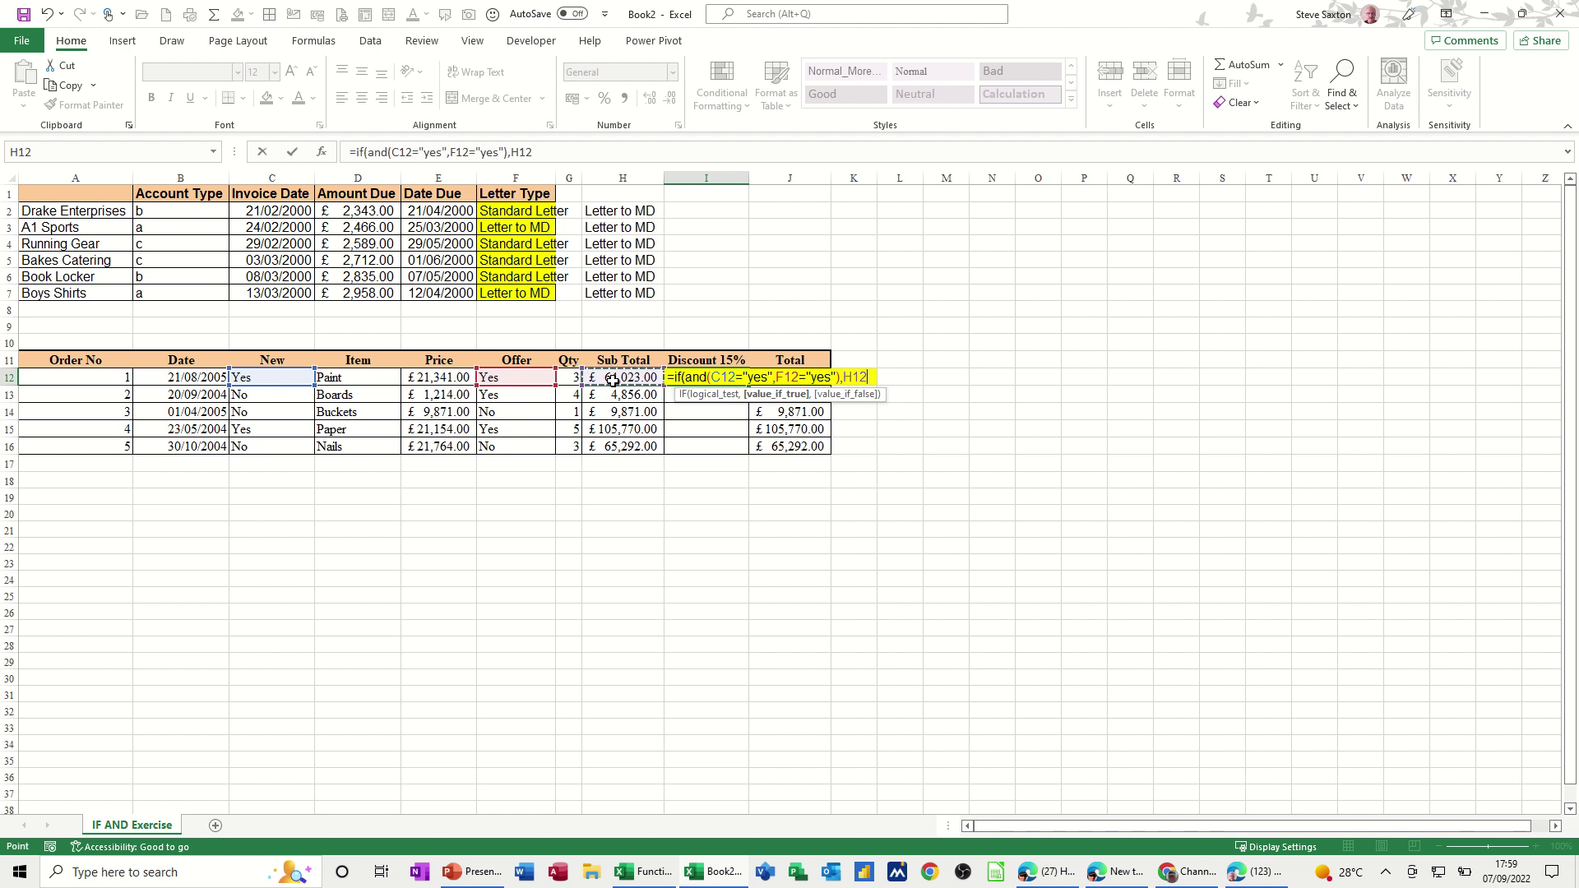
pyautogui.write('*.15')
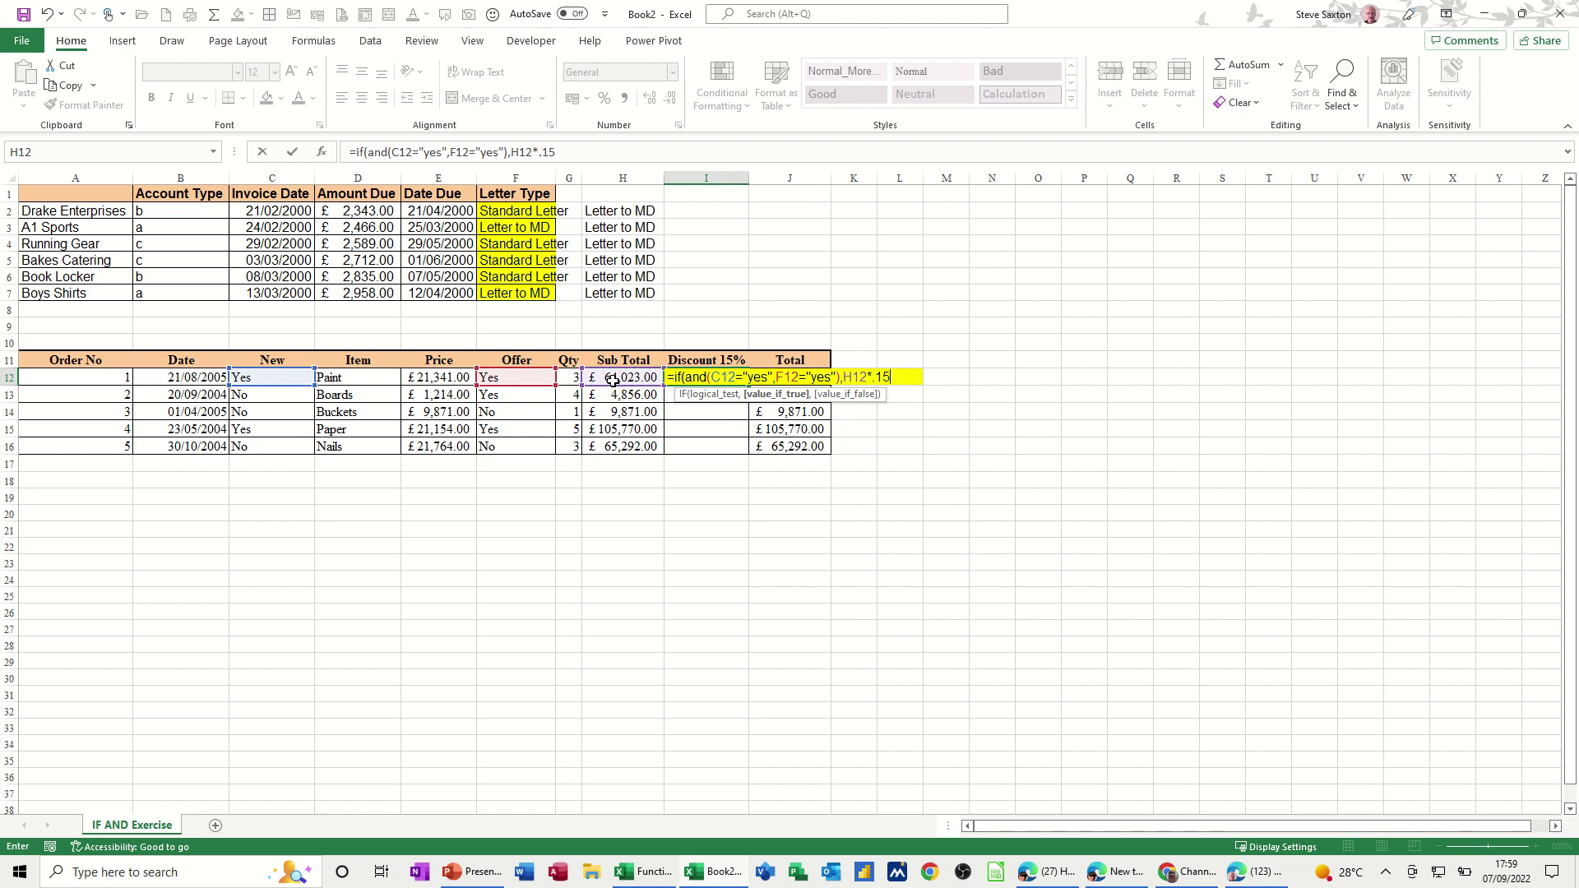
pyautogui.write(',0)')
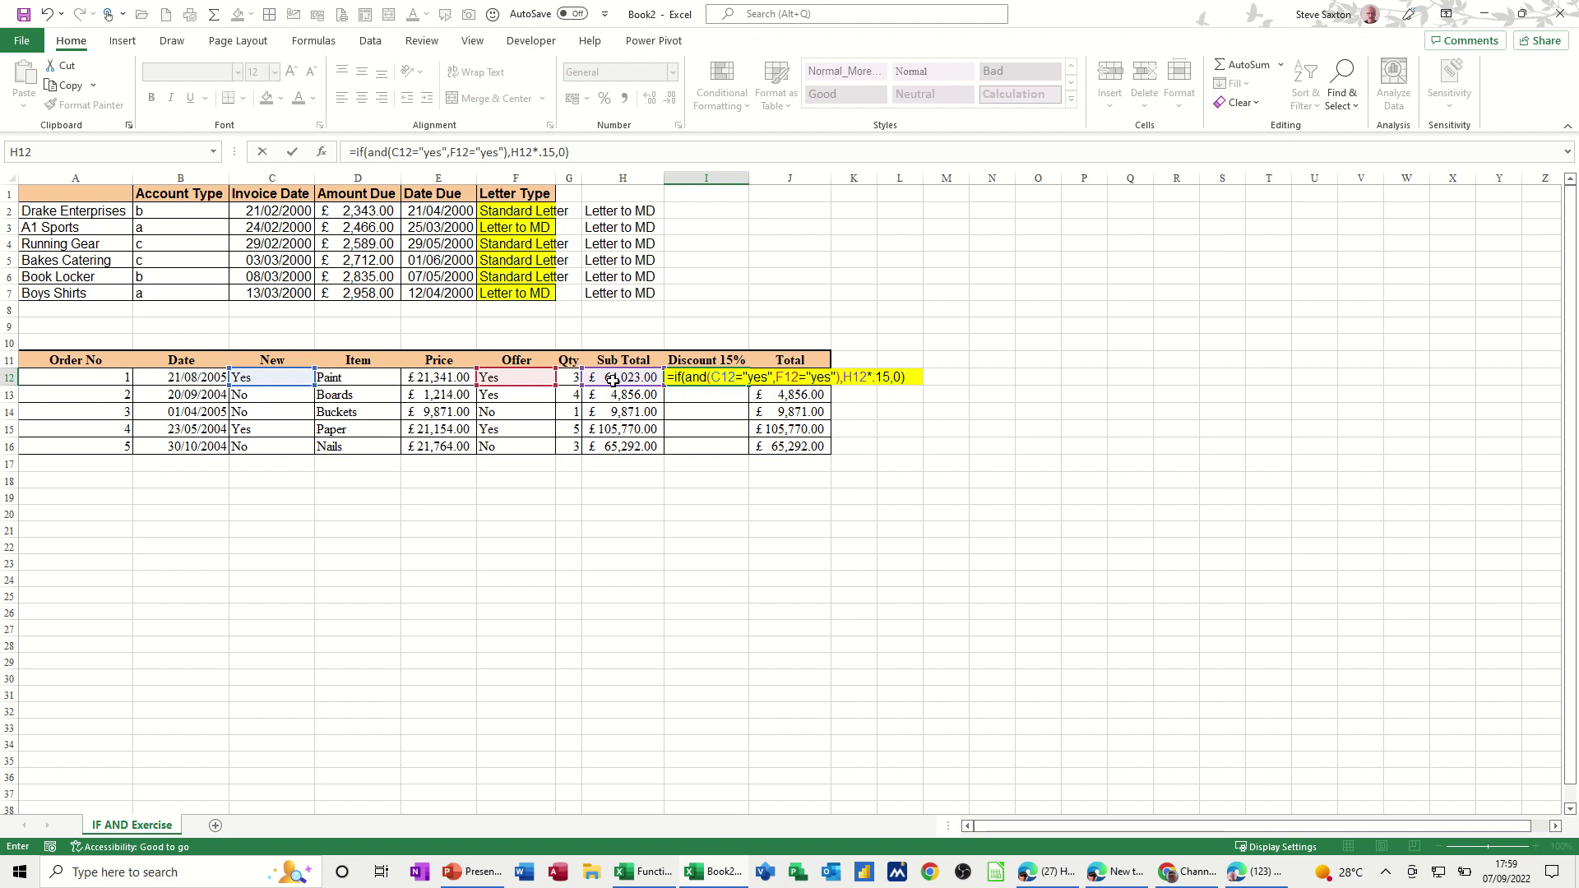
pyautogui.click(292, 151)
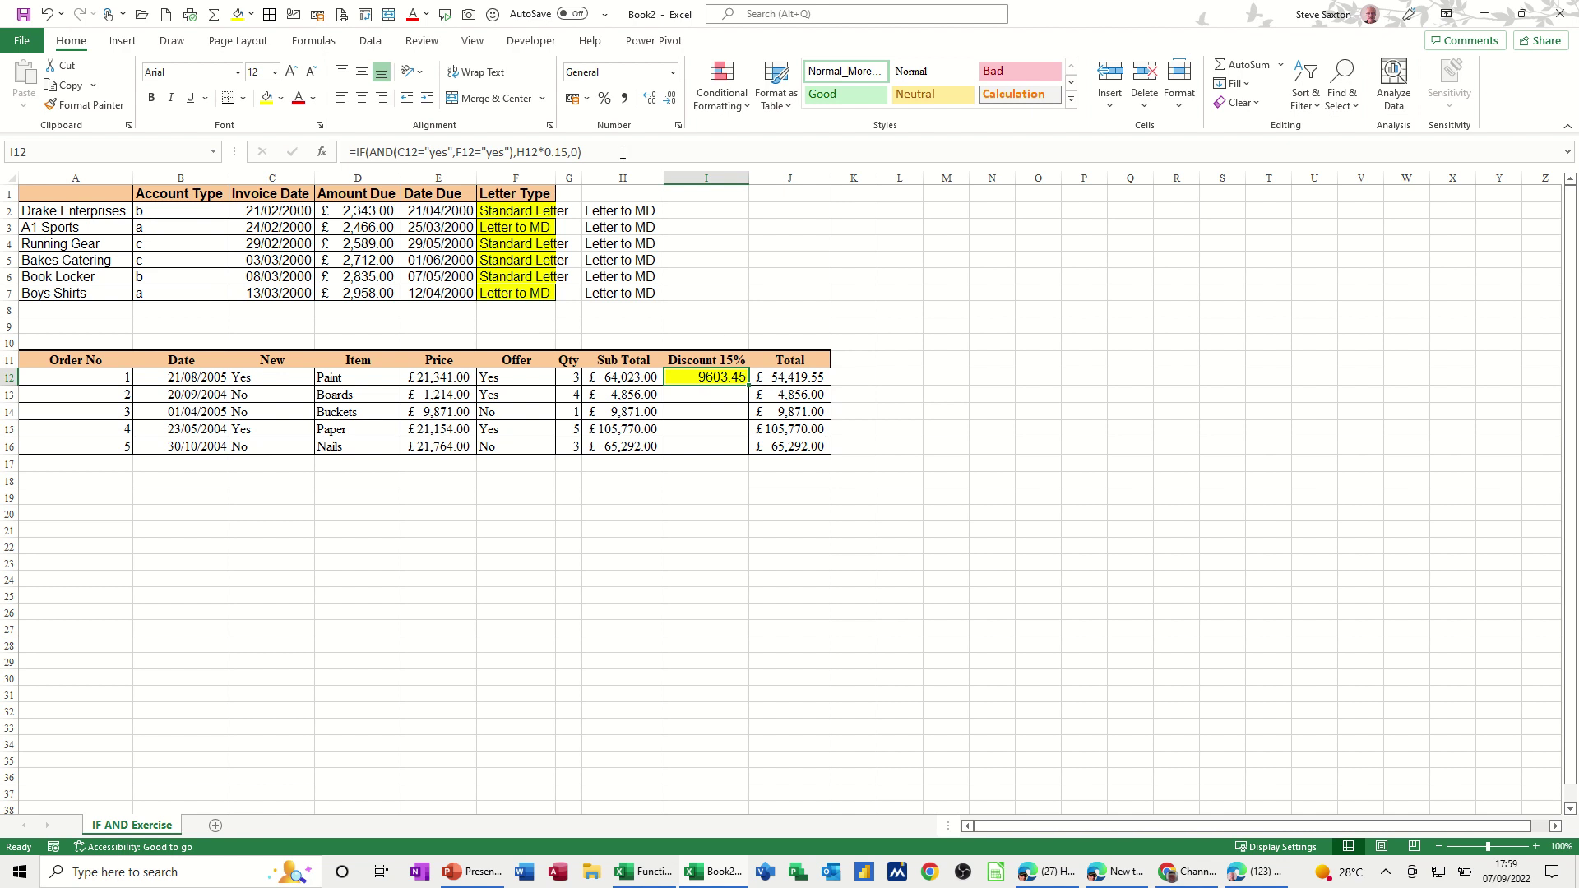
# Format I12 as Accounting, fill the discount down to I16, and check J12's total.
pyautogui.click(573, 98)
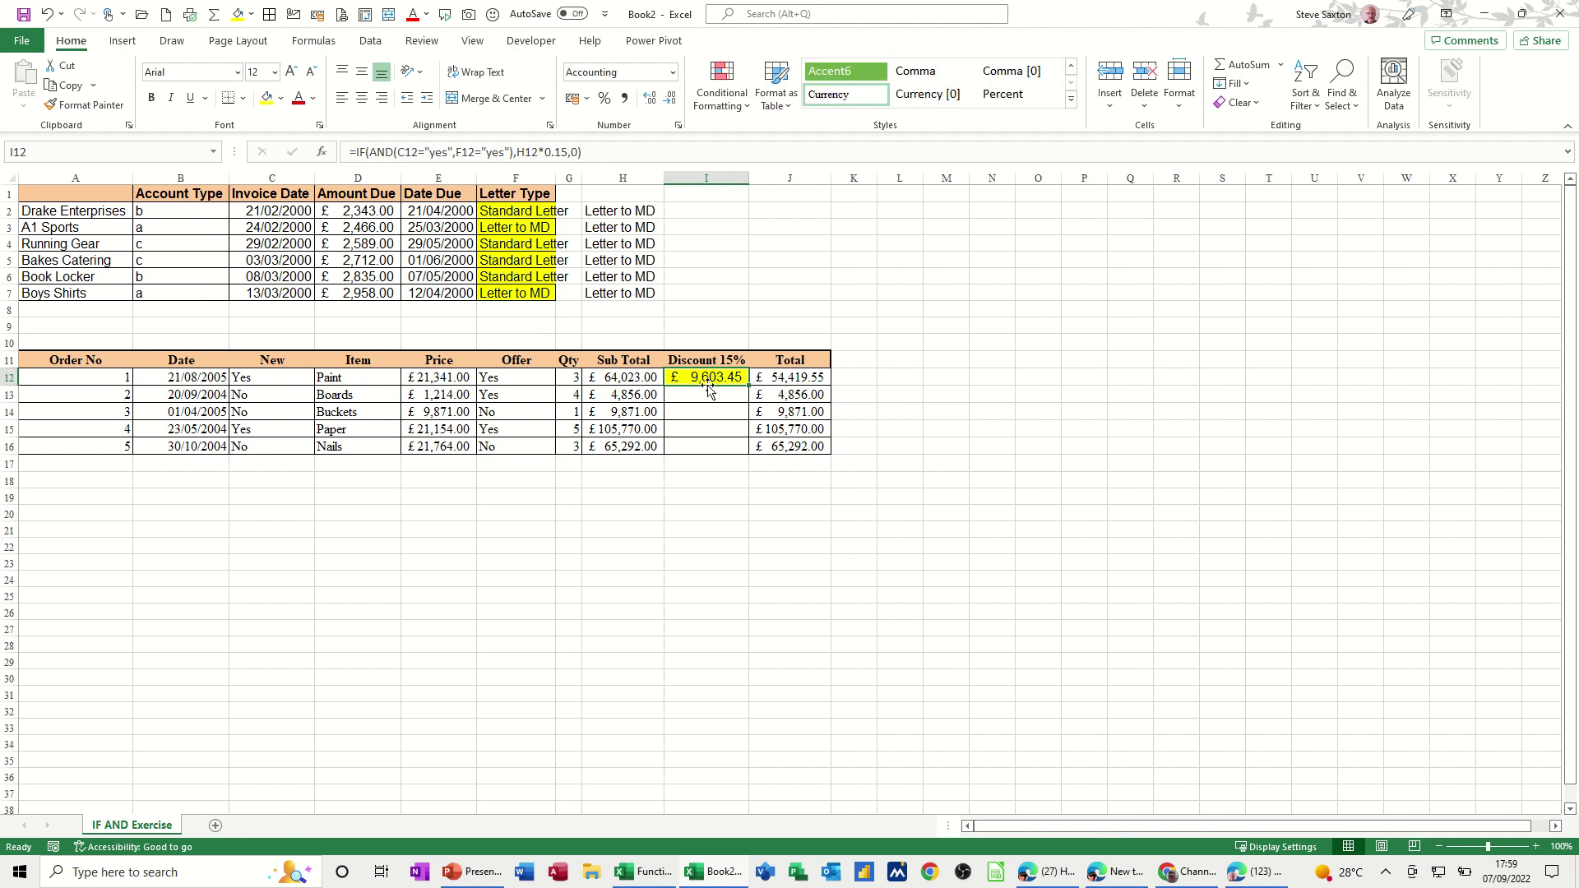
pyautogui.doubleClick(749, 386)
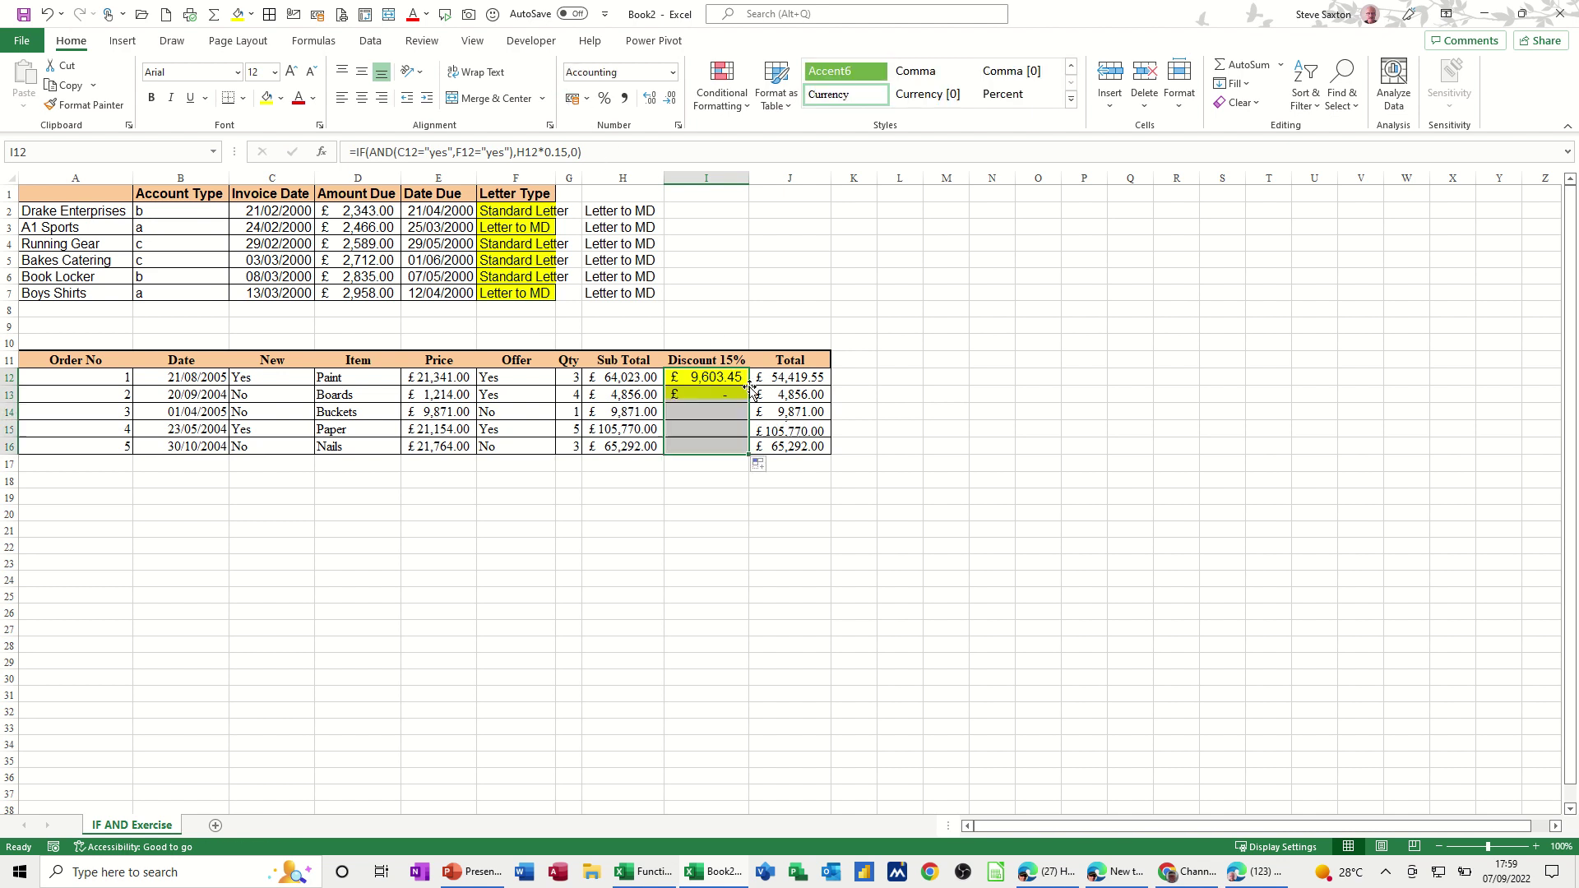
pyautogui.click(689, 430)
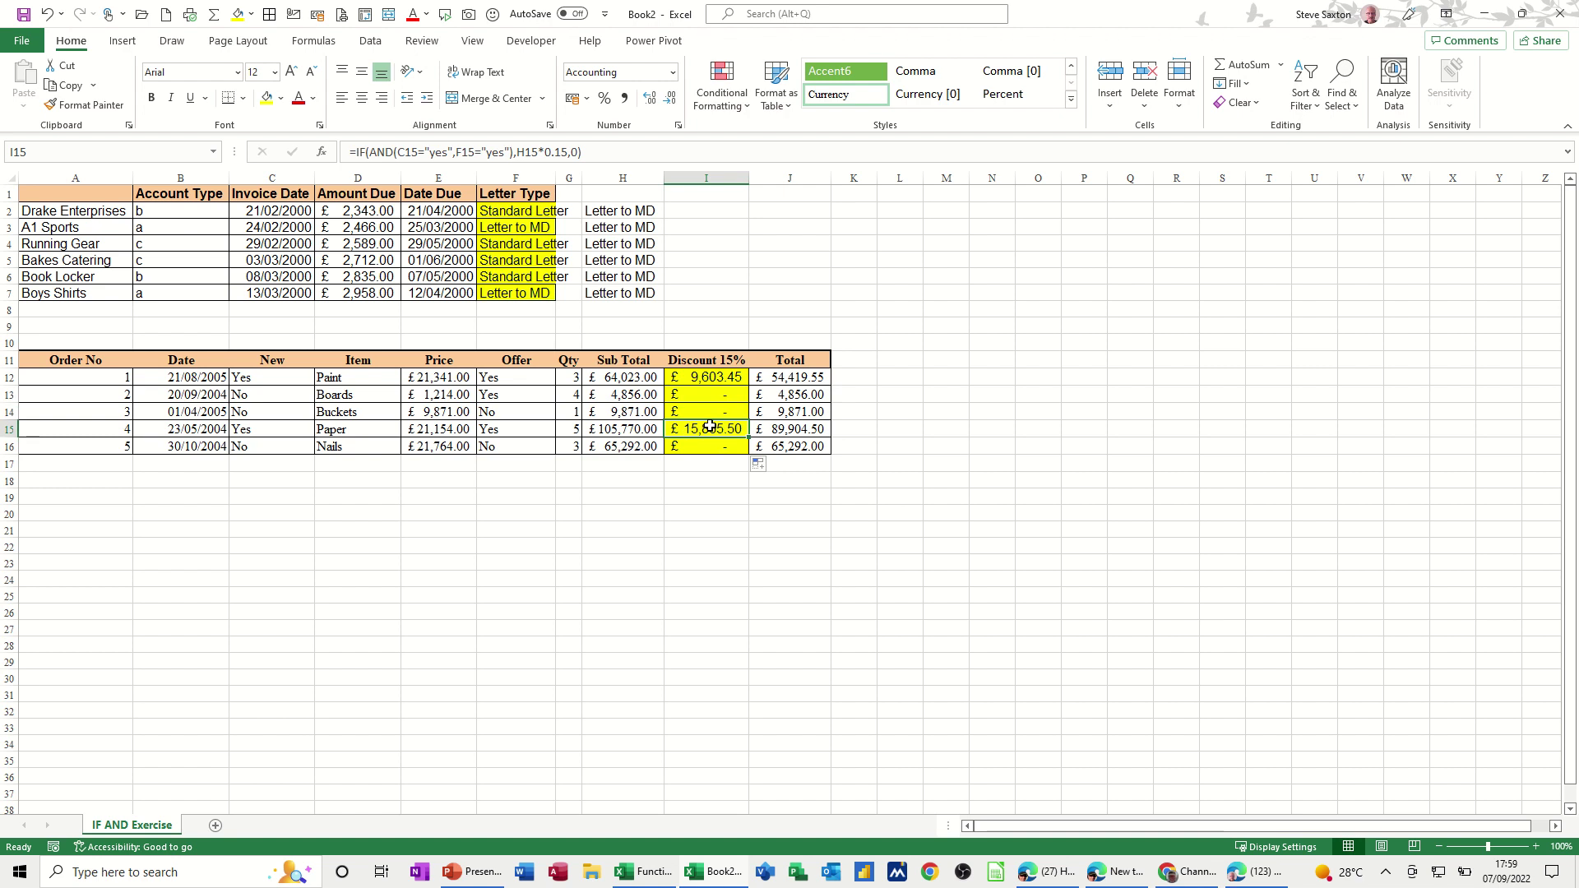
pyautogui.click(787, 376)
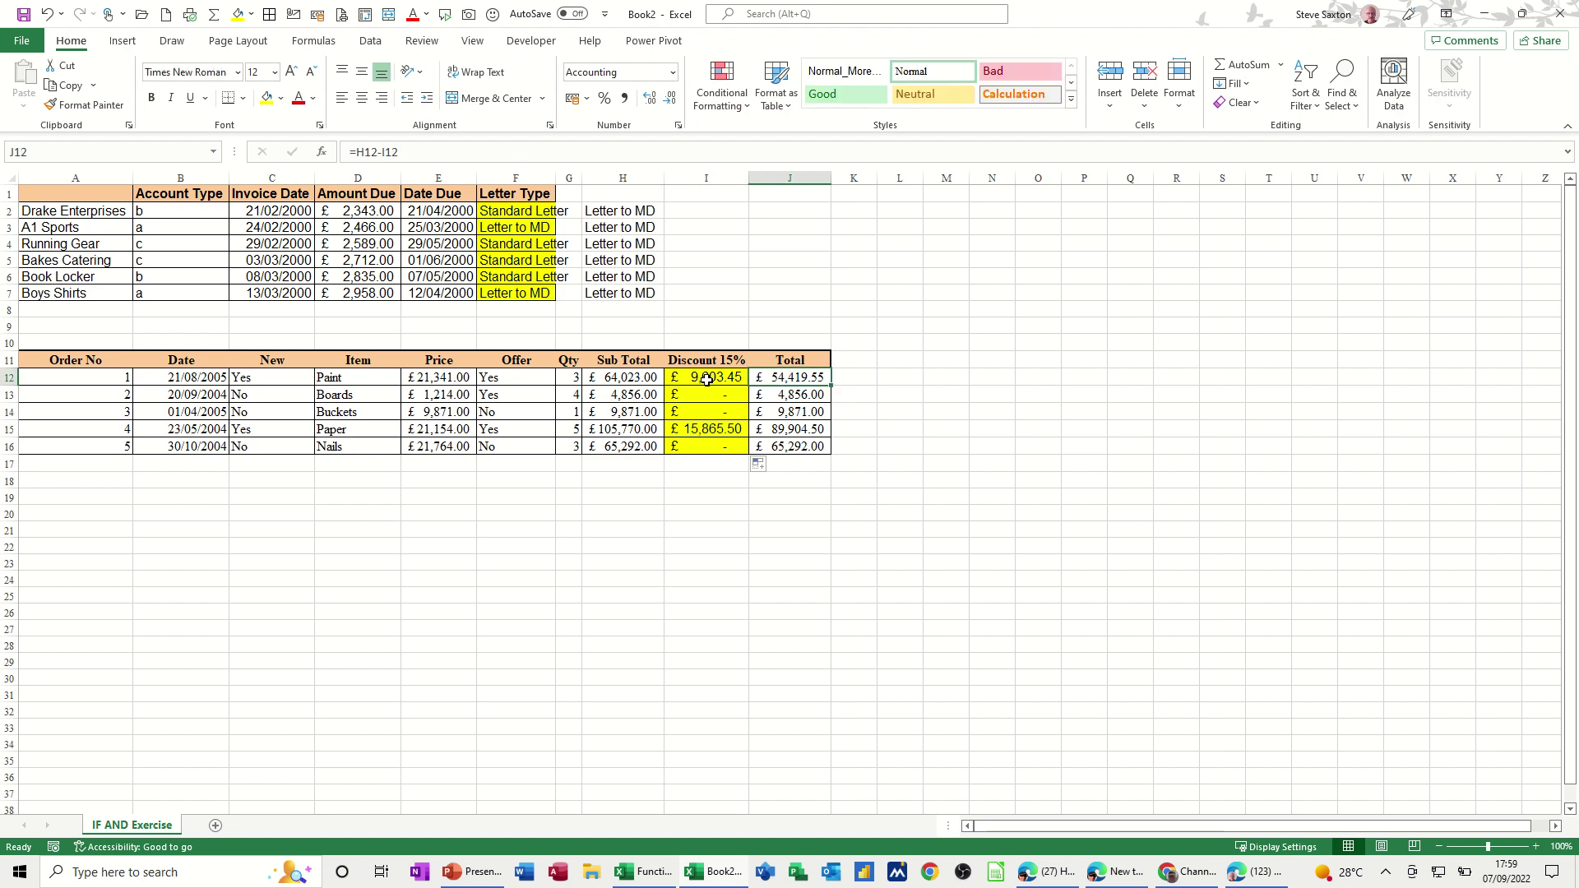